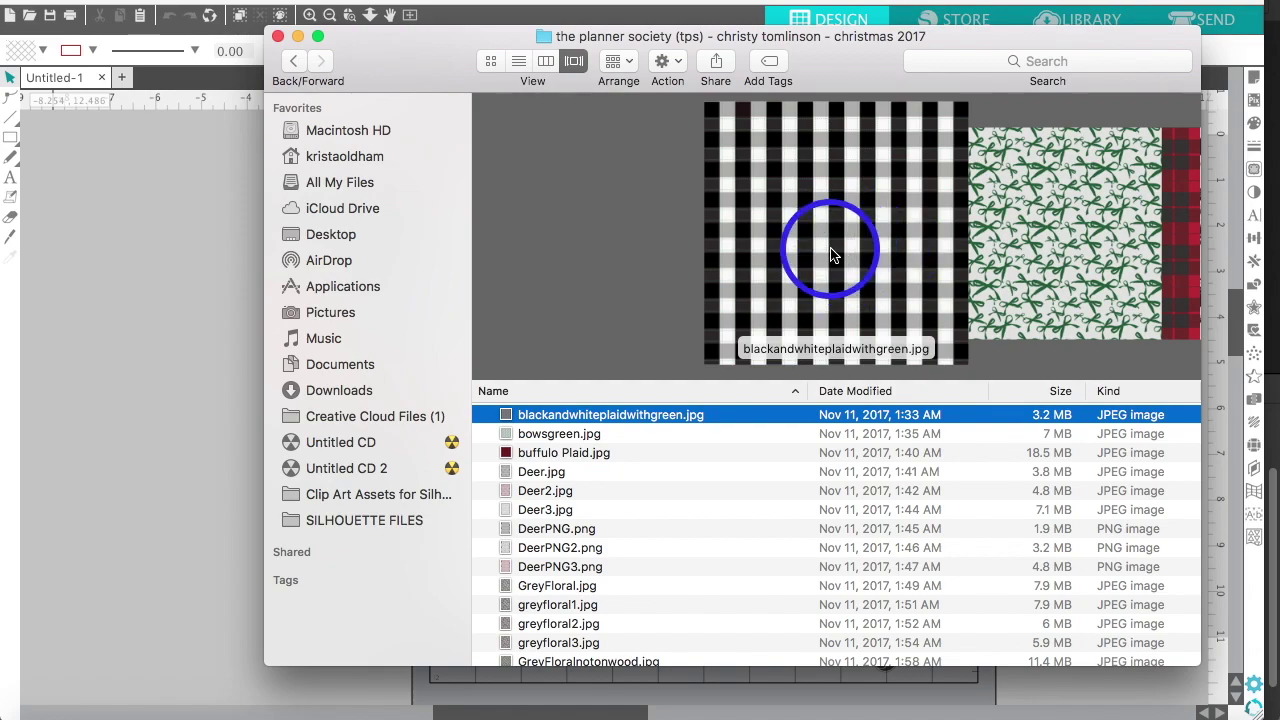
# Look through the previews of the Christmas pattern images, from the black and white plaid to the red bow design.
pyautogui.press('Down')
pyautogui.press('Down')
pyautogui.press('Down')
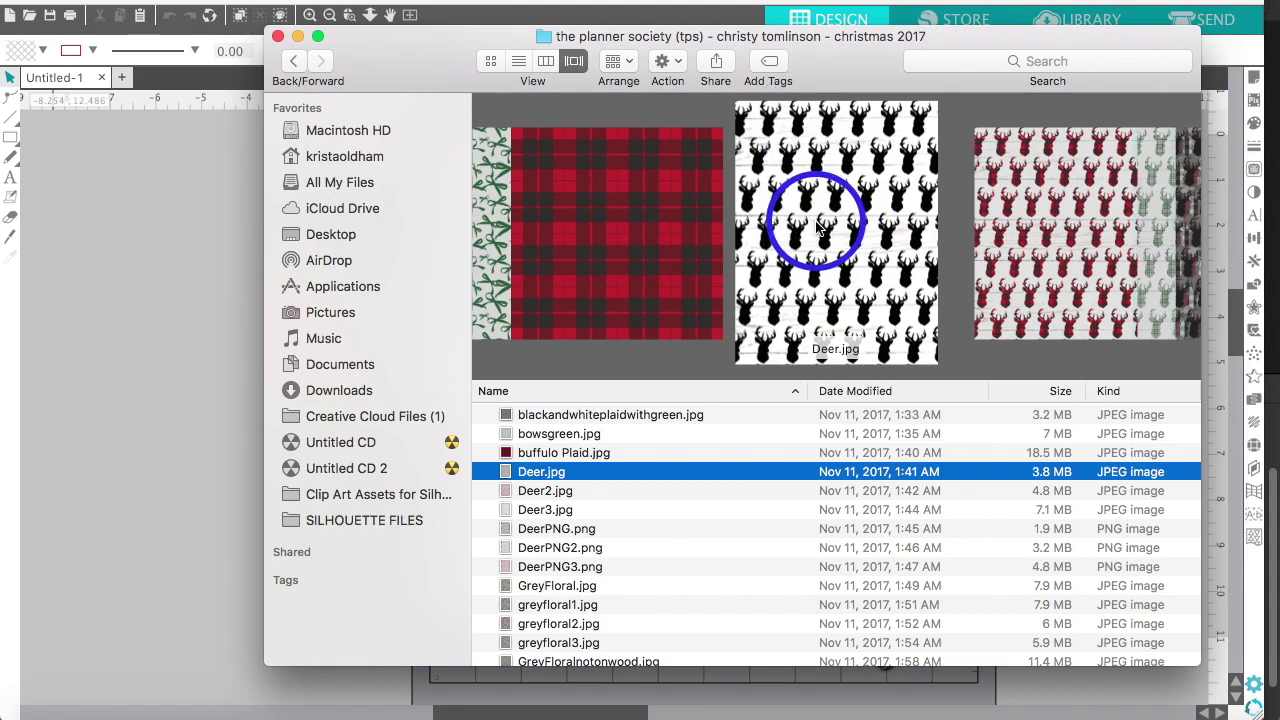
pyautogui.press('Up')
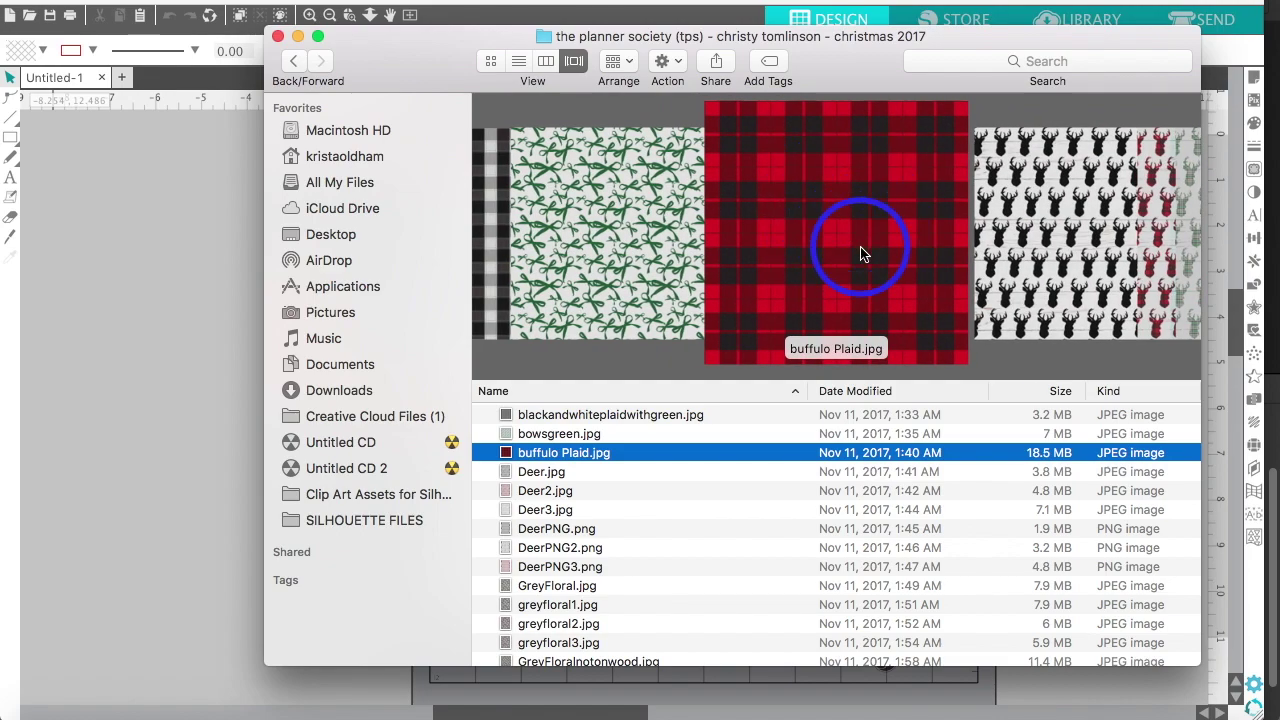
pyautogui.scroll(-5, 952, 232)
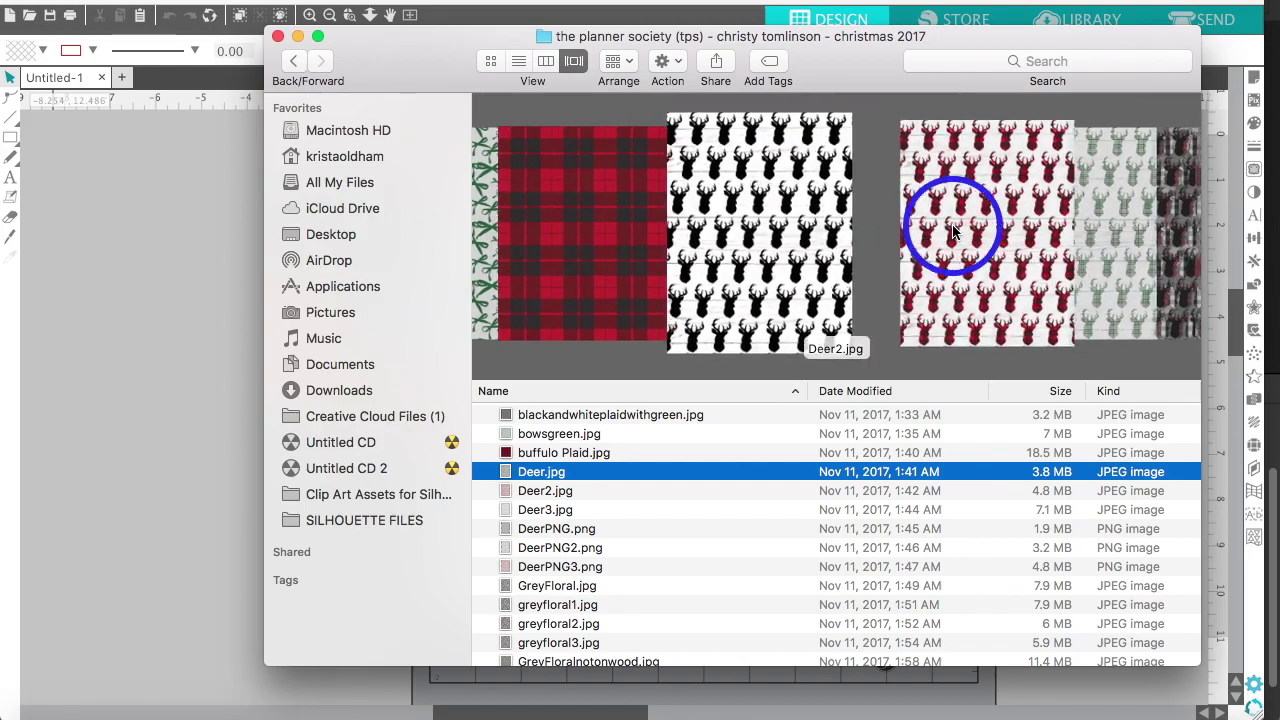
pyautogui.scroll(-6, 952, 232)
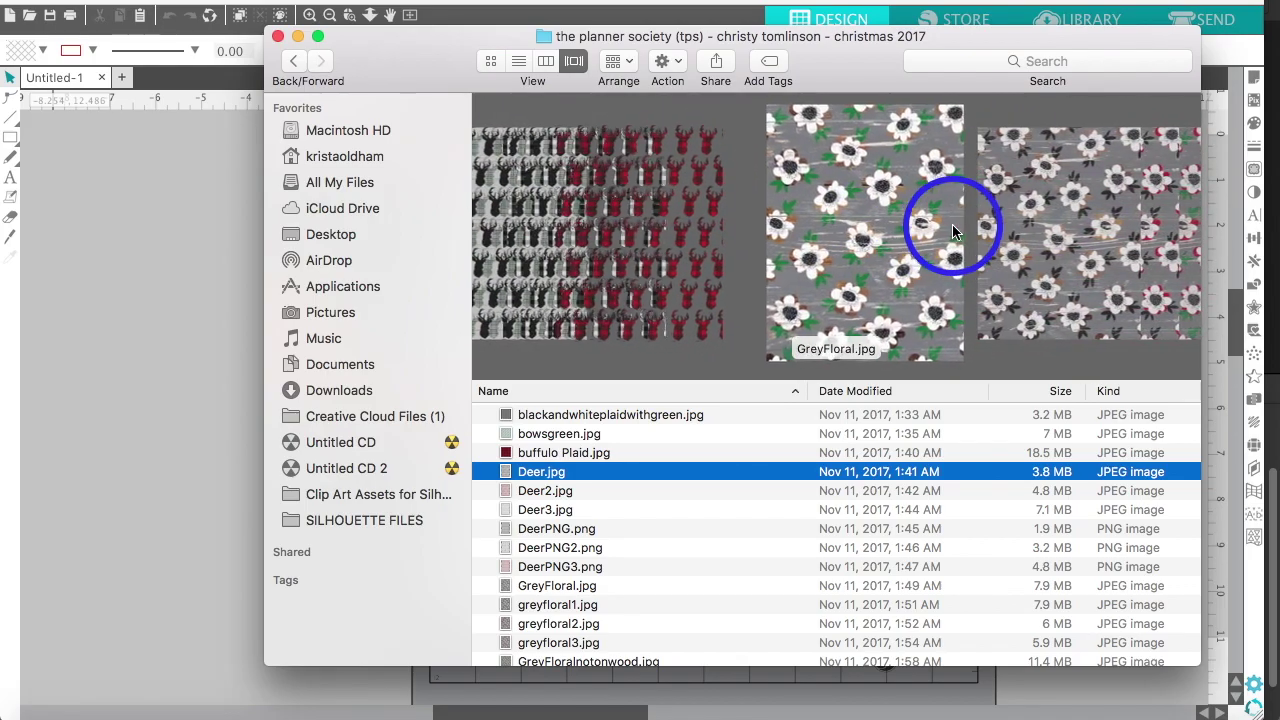
pyautogui.scroll(-6, 952, 232)
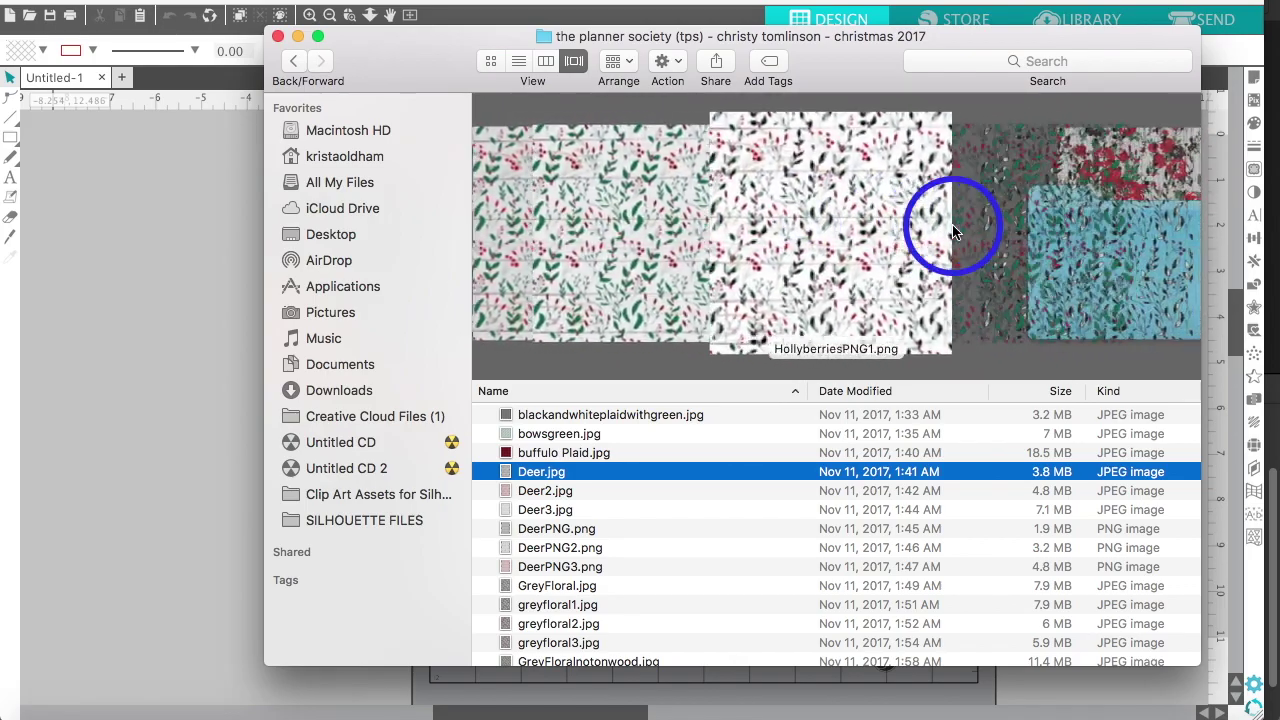
pyautogui.scroll(-5, 952, 232)
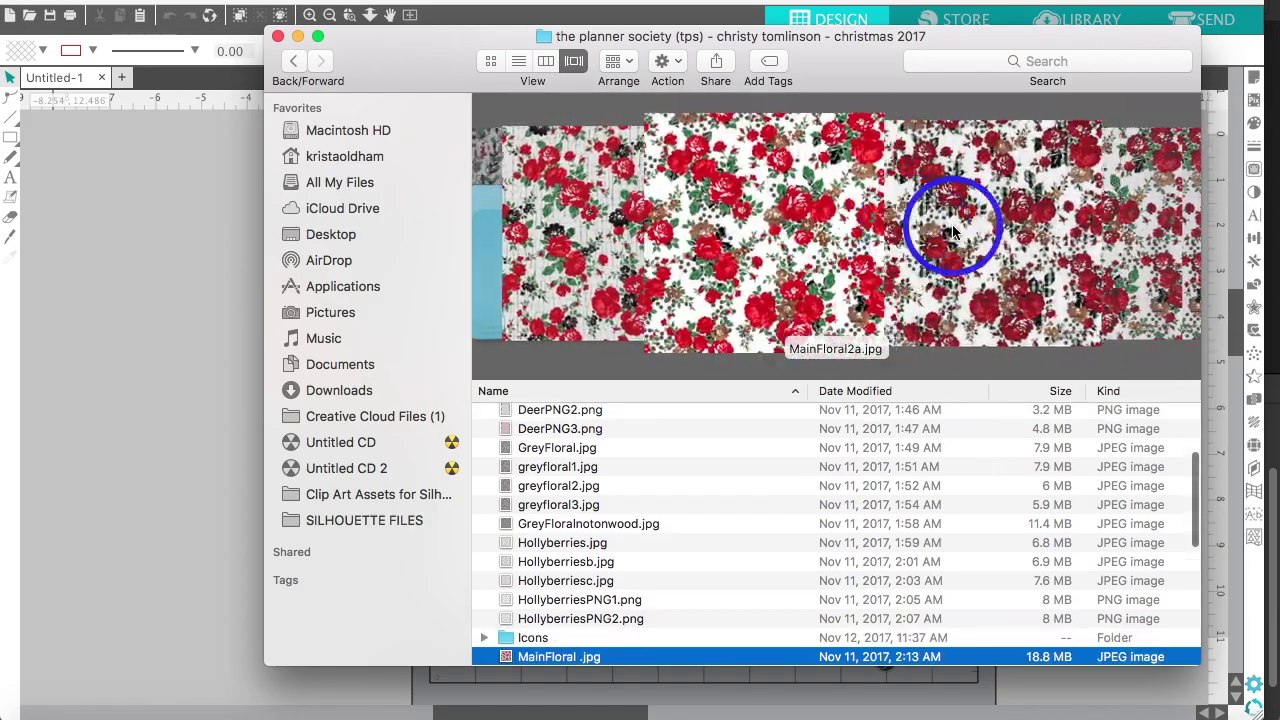
pyautogui.scroll(-6, 952, 232)
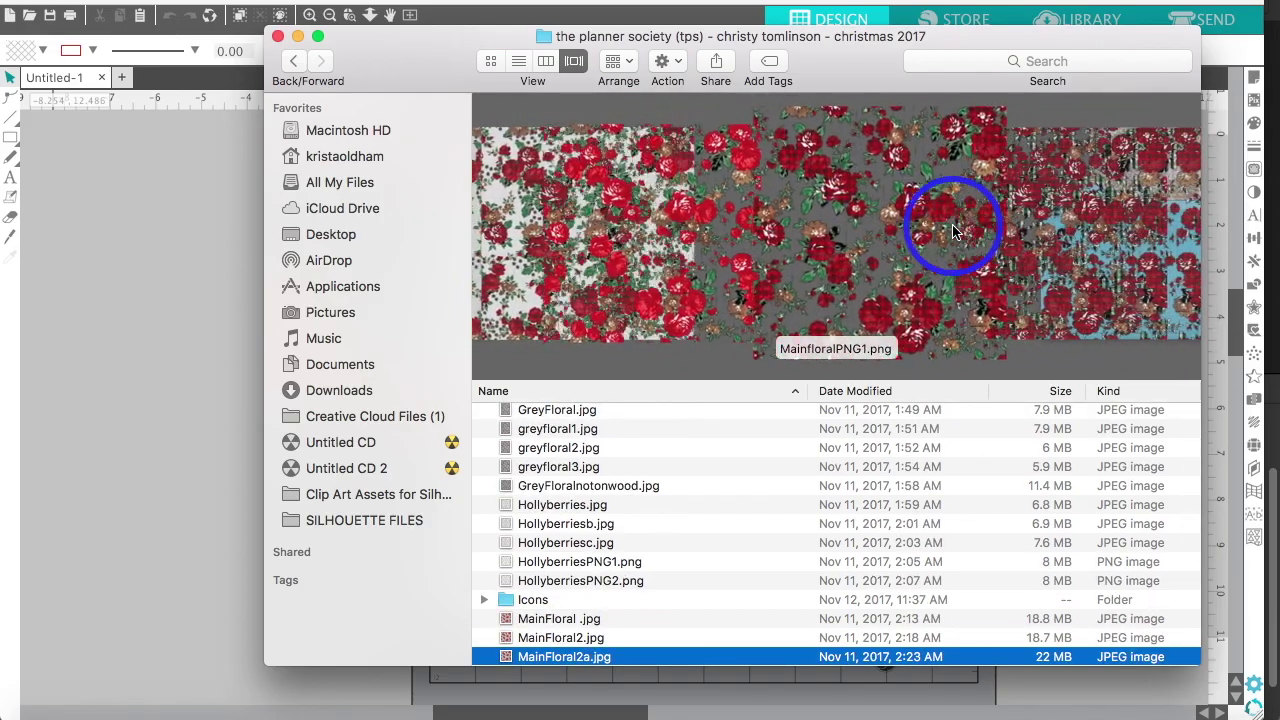
pyautogui.scroll(-3, 952, 232)
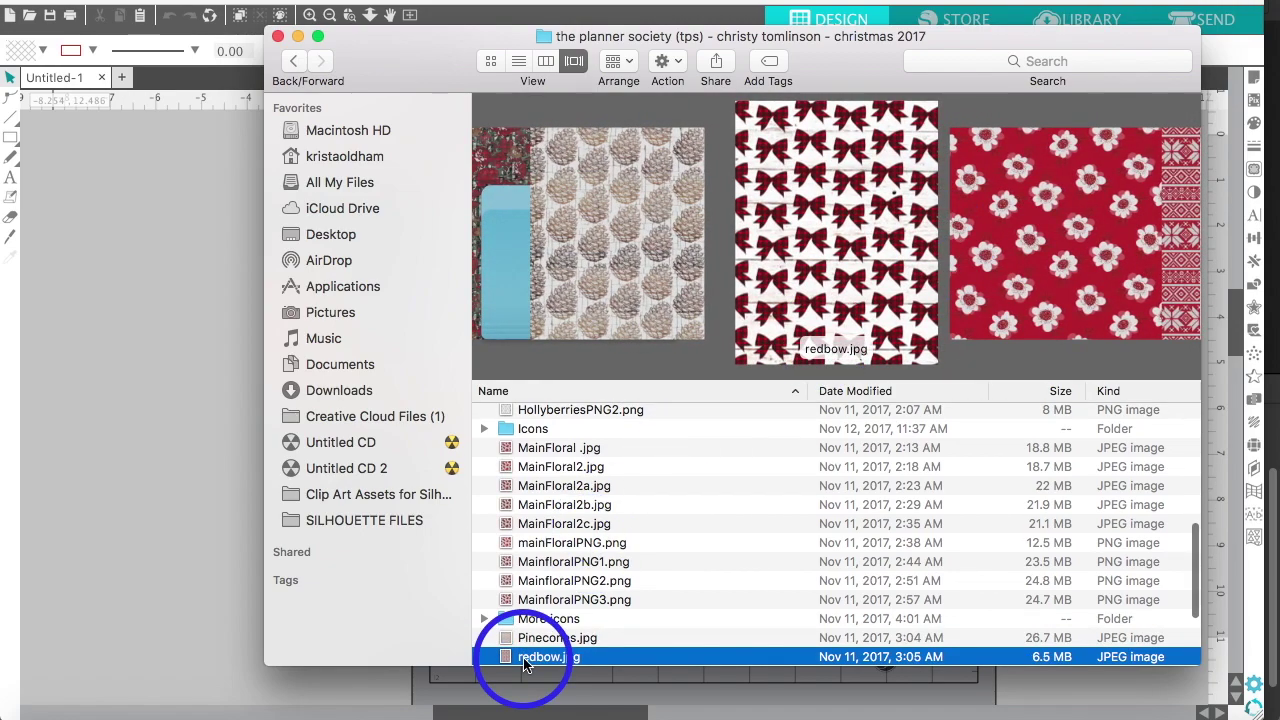
# Open the red bow pattern file redbow.jpg in Preview.
pyautogui.click(527, 667)
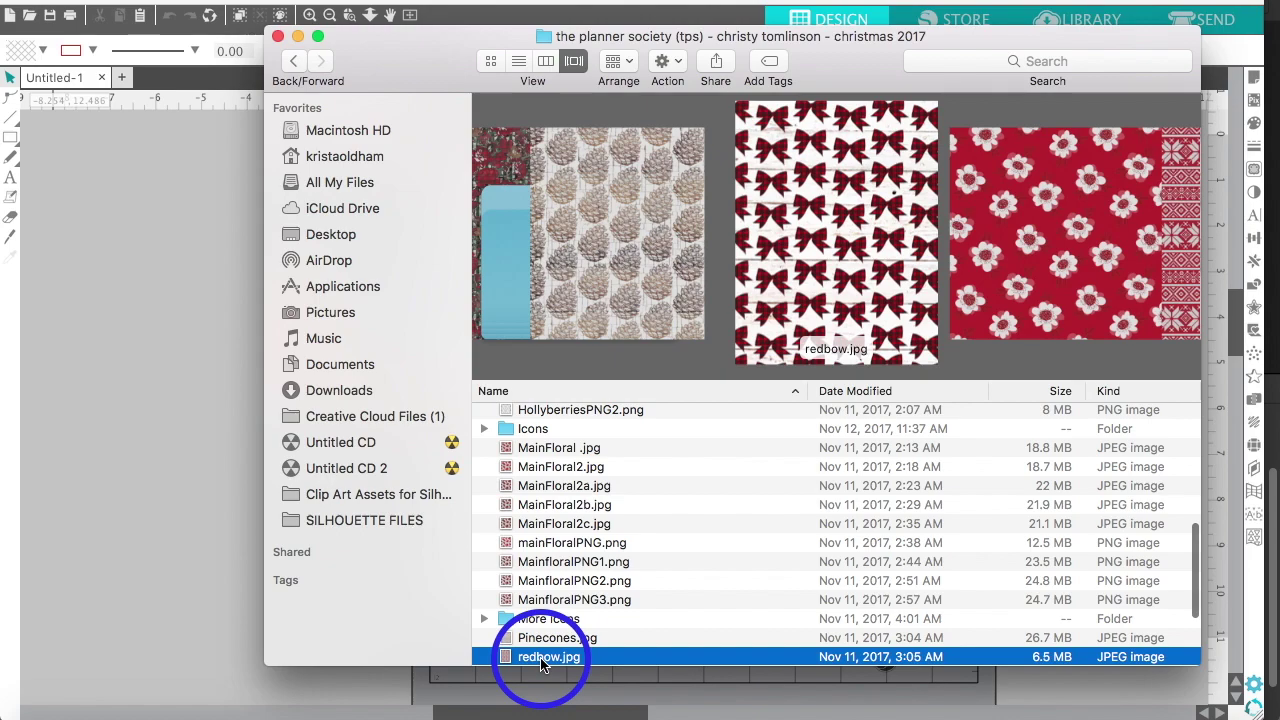
pyautogui.rightClick(541, 666)
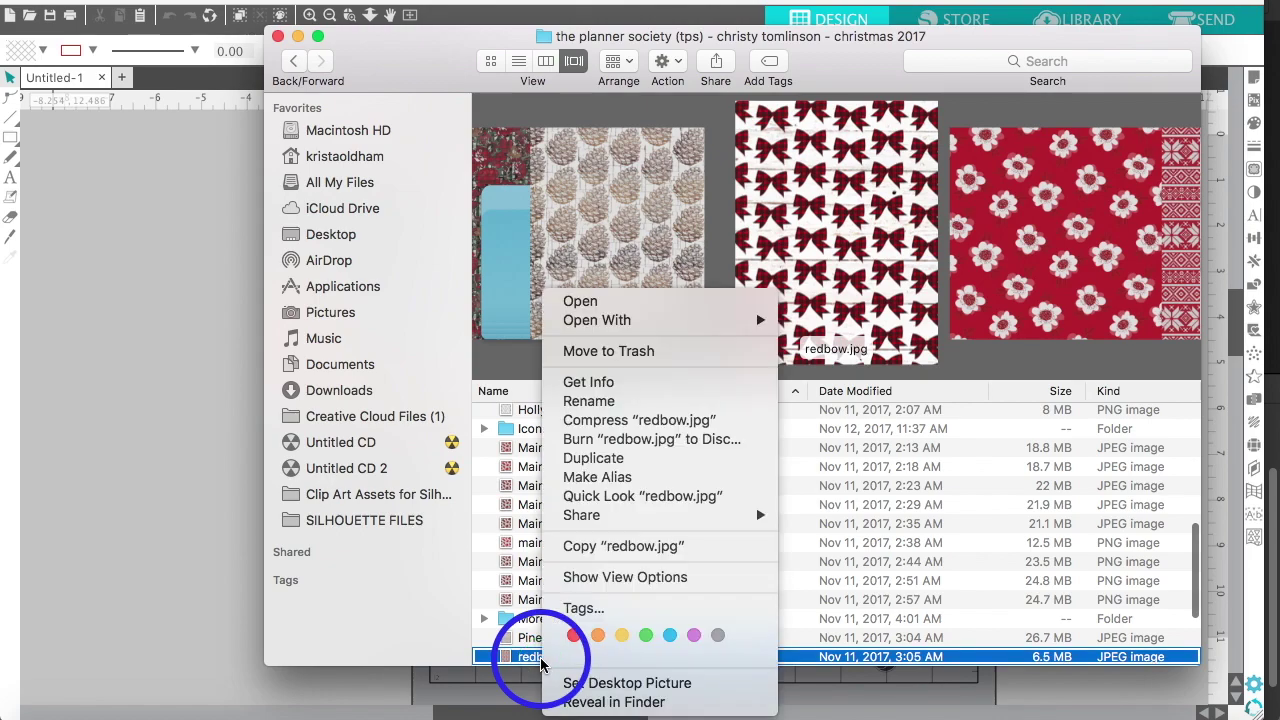
pyautogui.moveTo(652, 329)
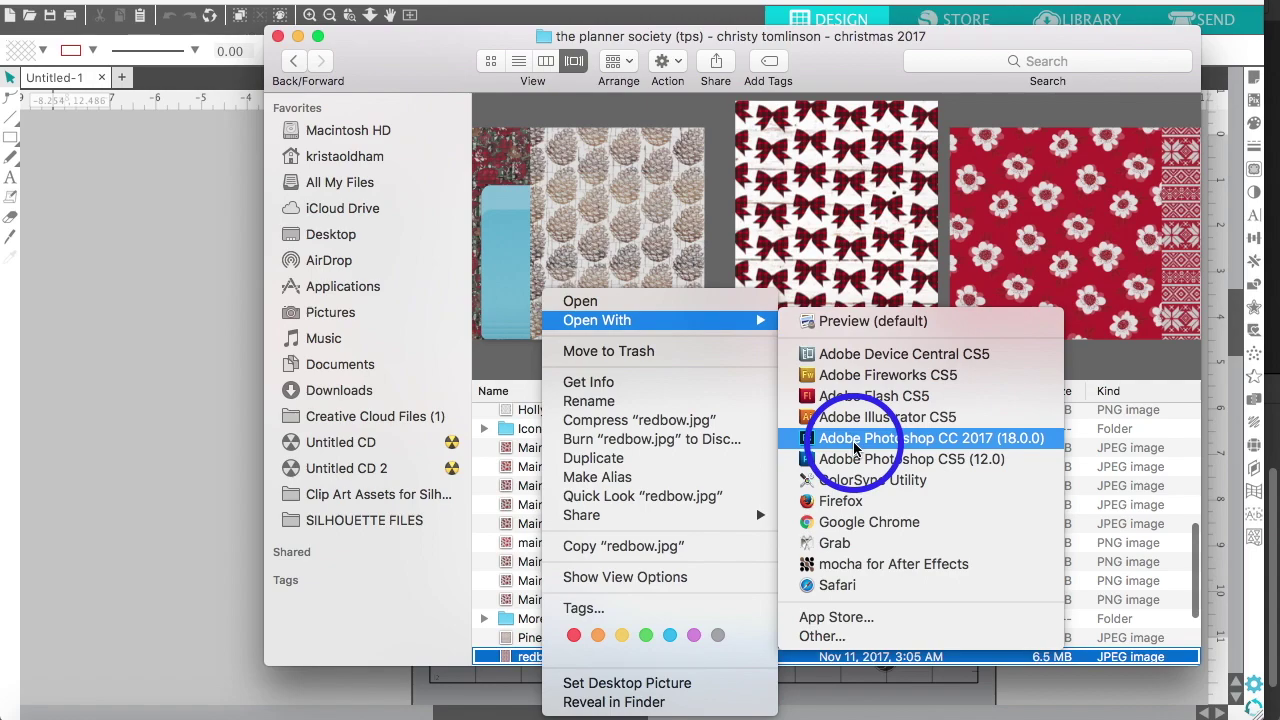
pyautogui.click(822, 325)
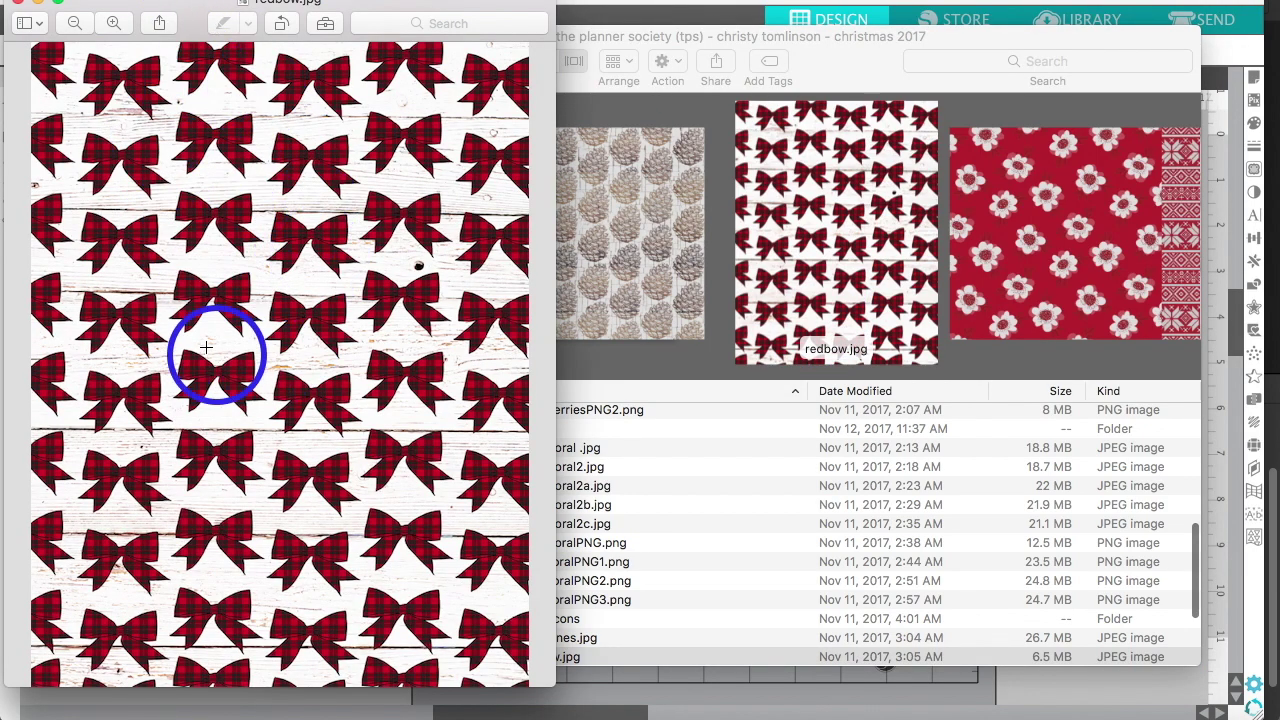
# Set up a print of the red bow image on the Canon MG7700 series 5 with US Letter Borderless paper, and close it without printing.
pyautogui.click(135, 2)
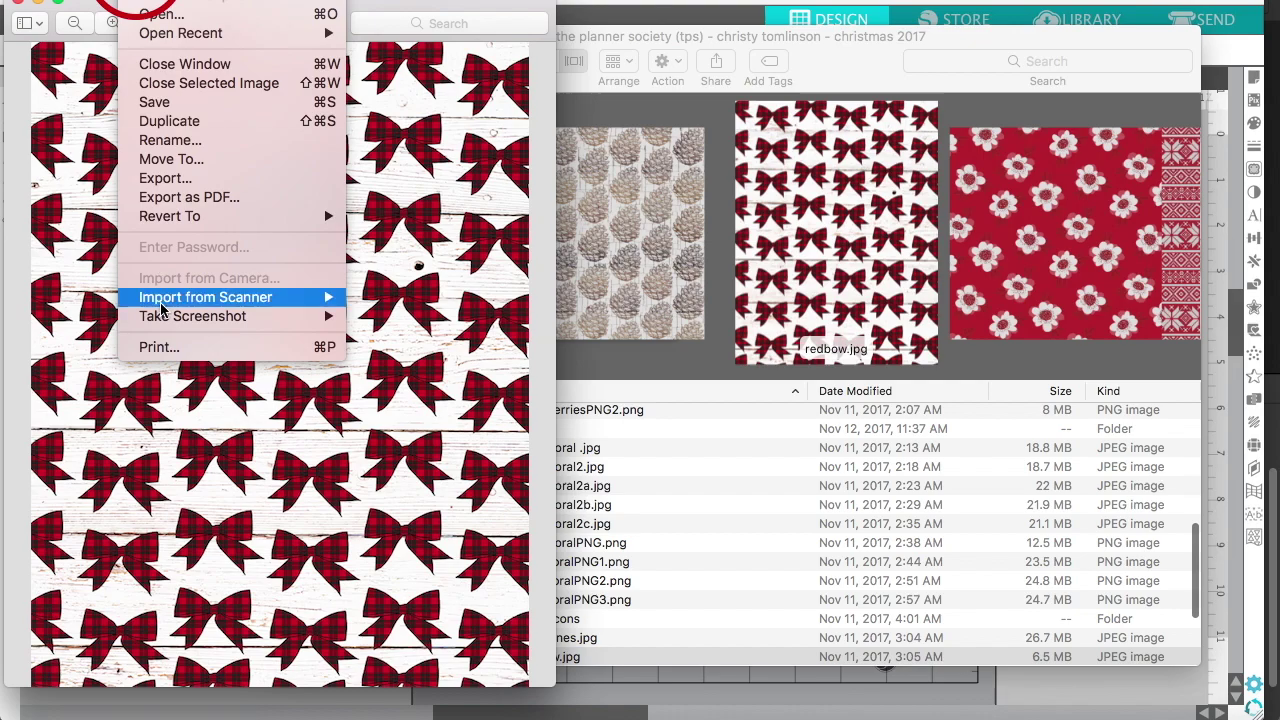
pyautogui.click(158, 346)
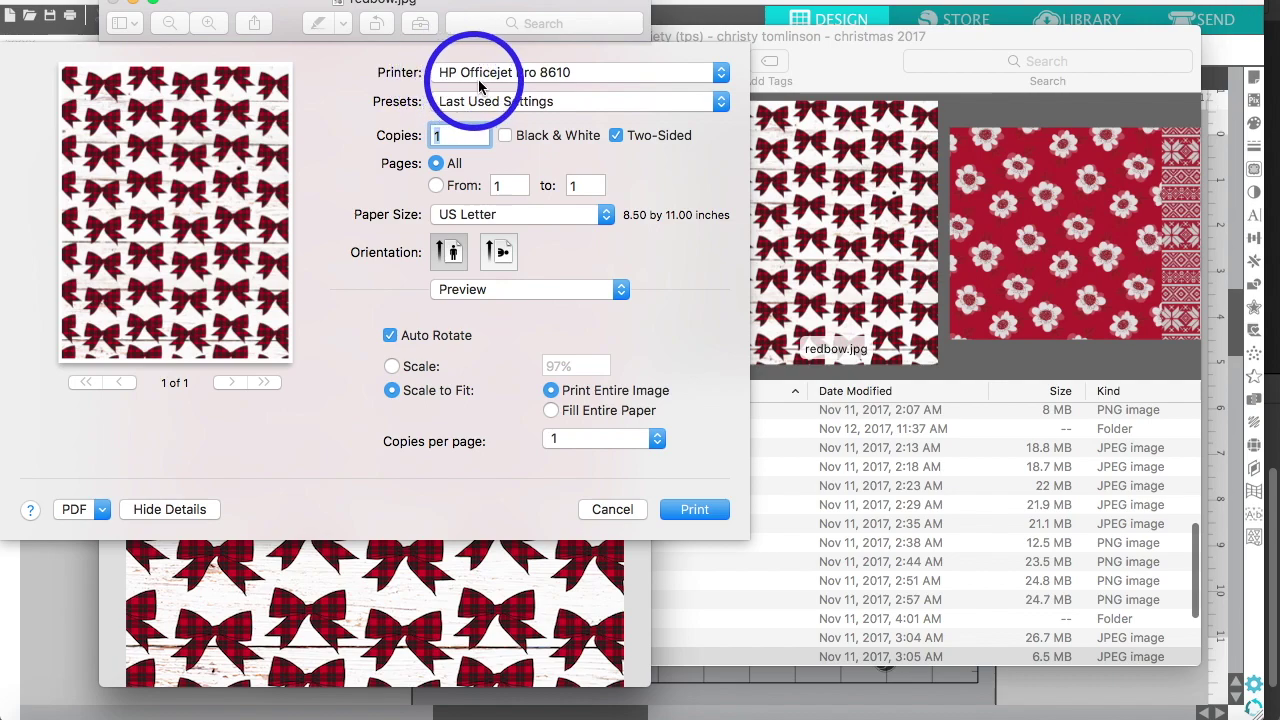
pyautogui.click(505, 77)
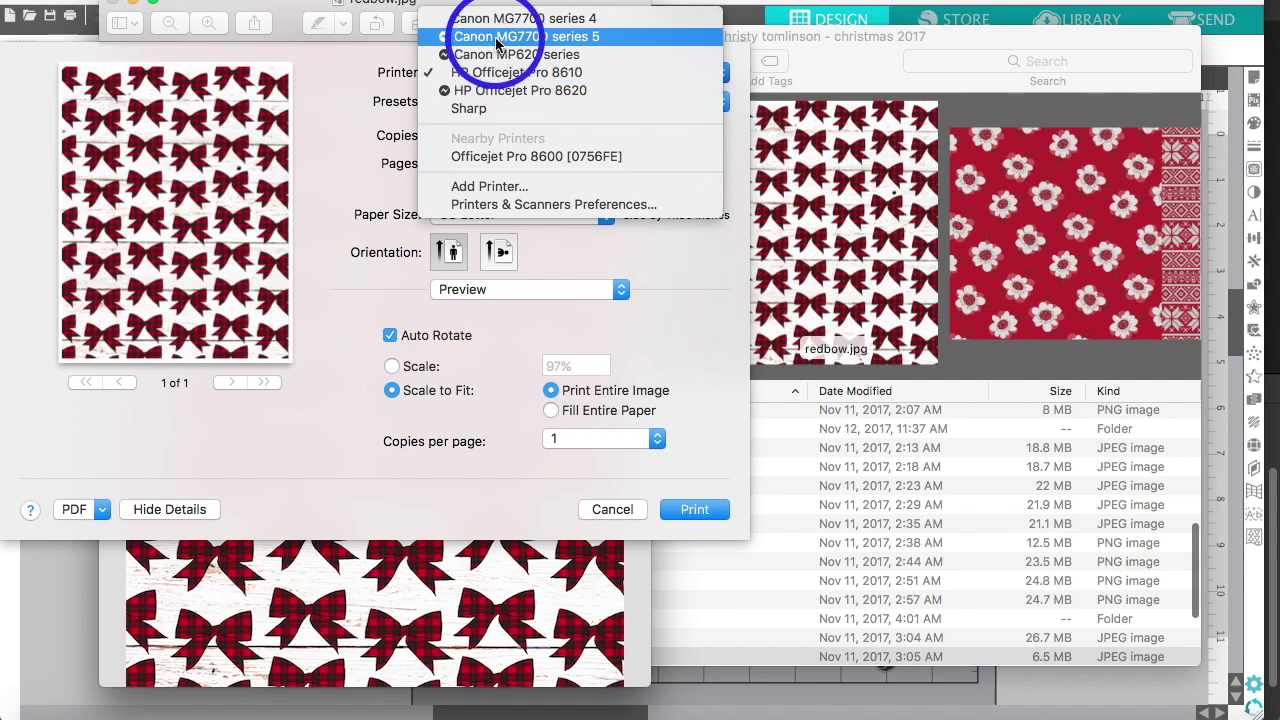
pyautogui.click(495, 44)
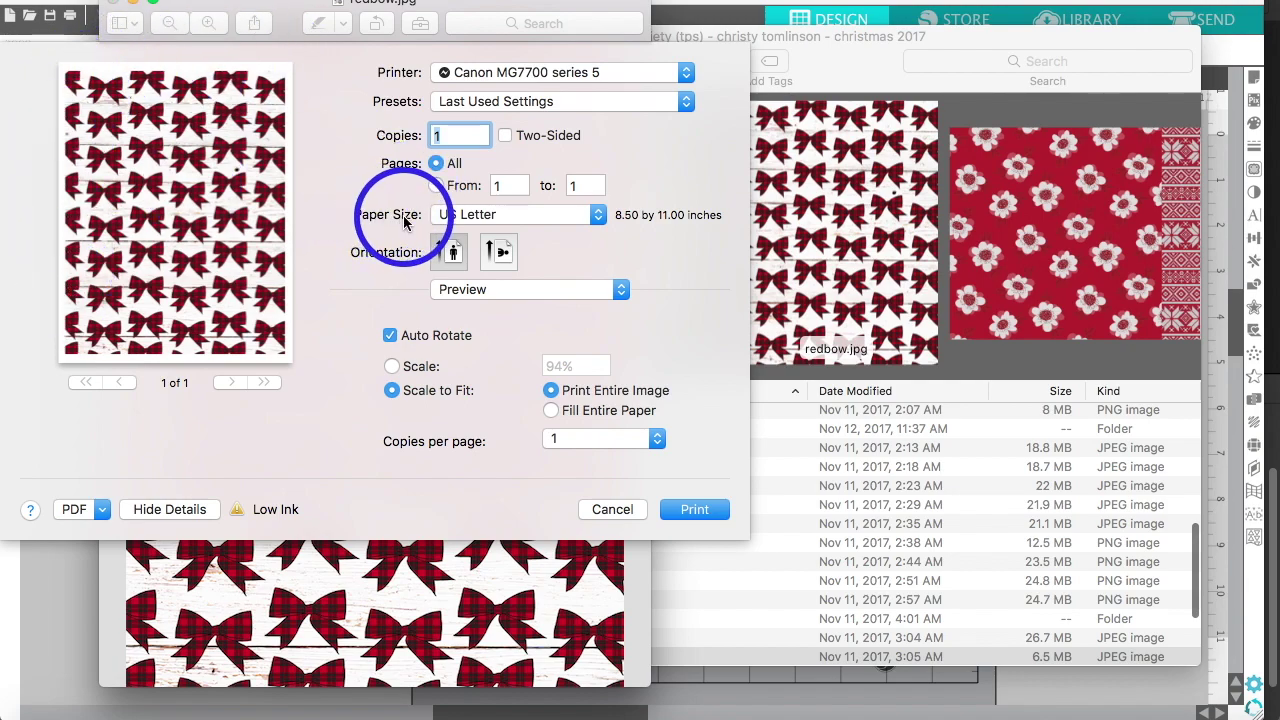
pyautogui.click(448, 220)
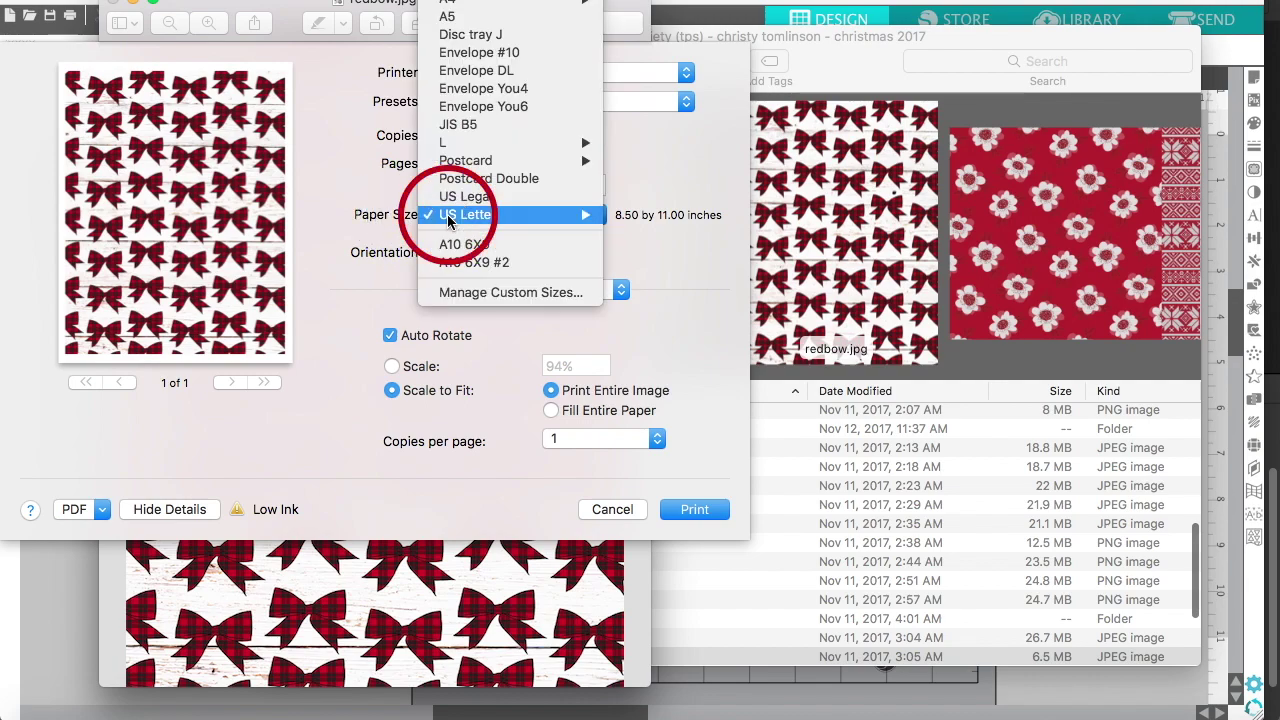
pyautogui.moveTo(586, 214)
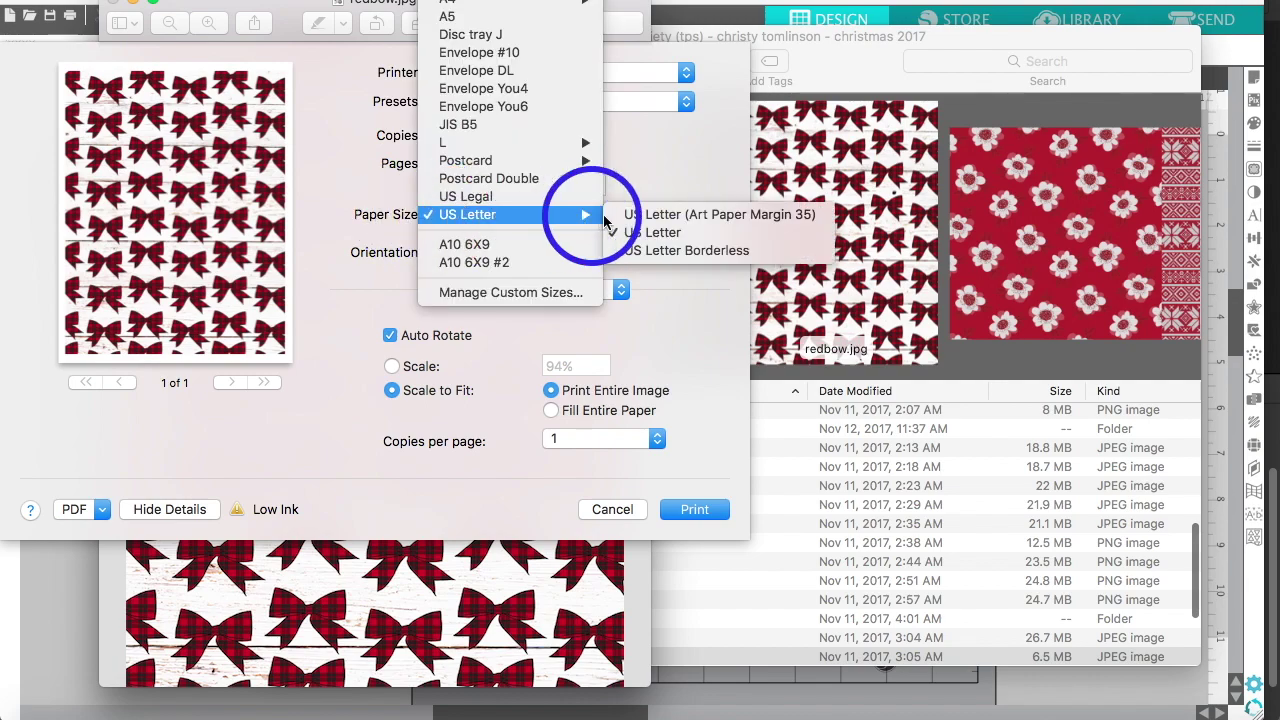
pyautogui.click(672, 250)
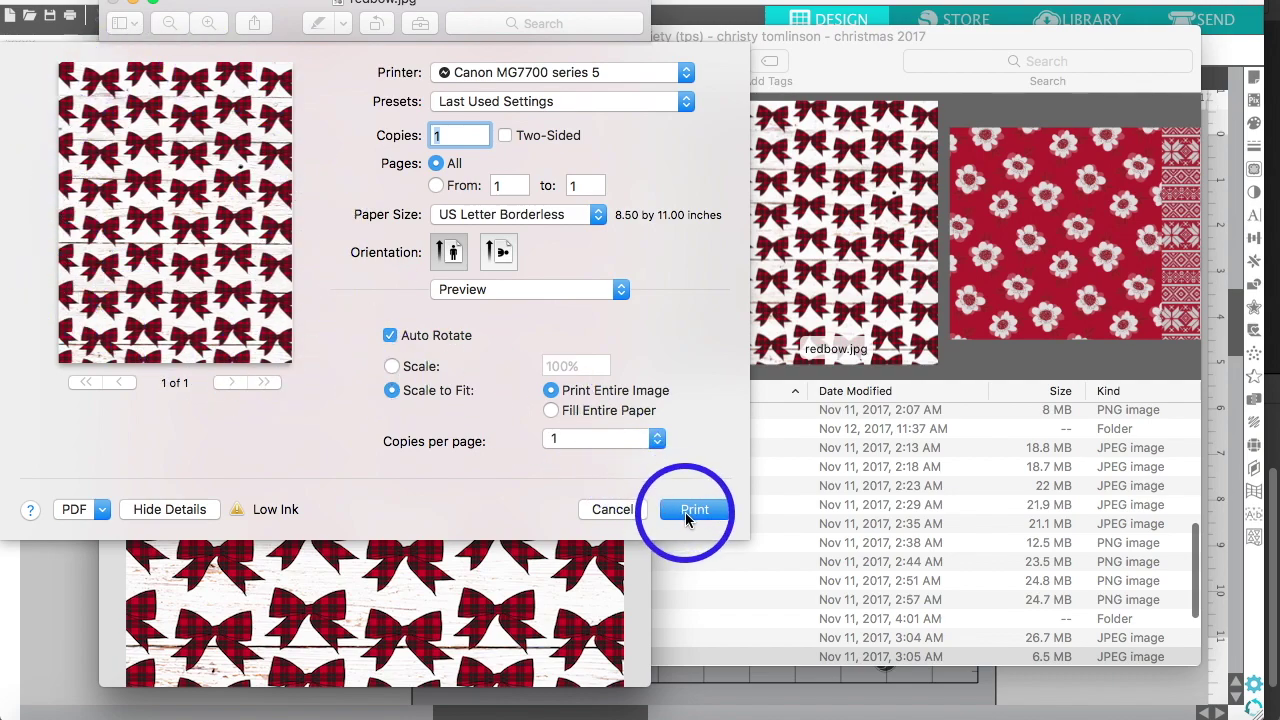
pyautogui.click(612, 510)
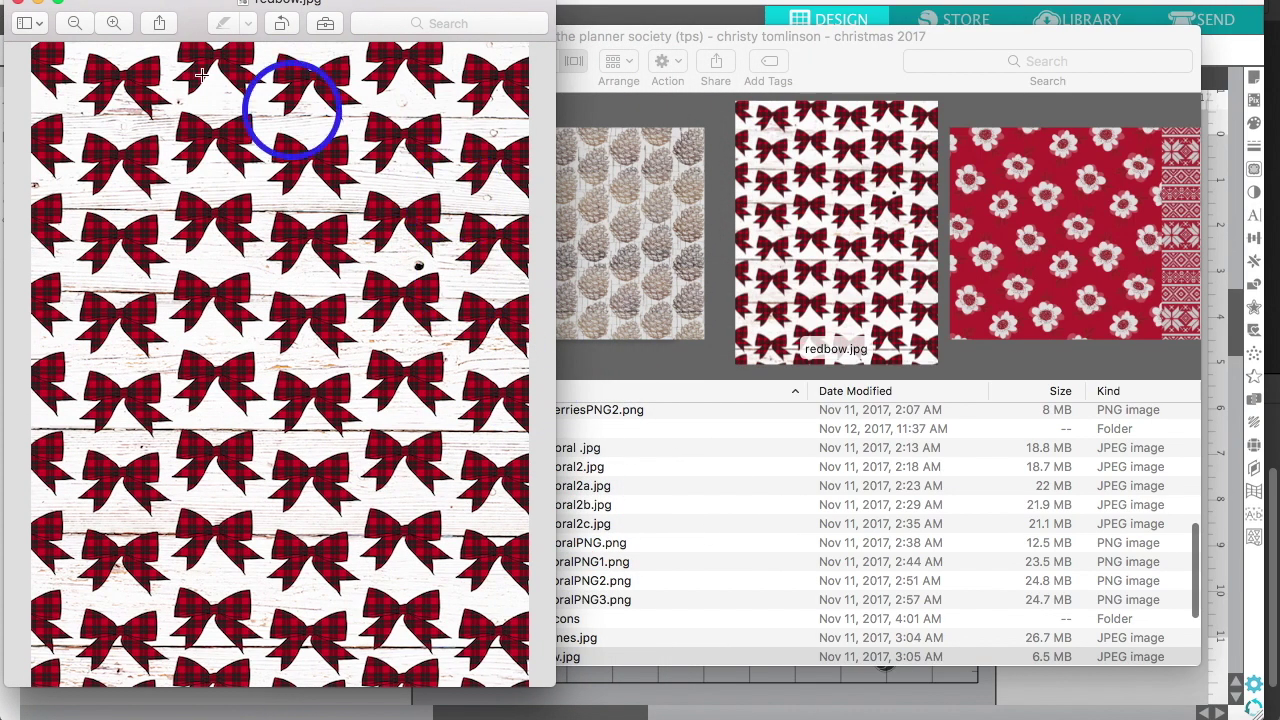
pyautogui.click(14, 1)
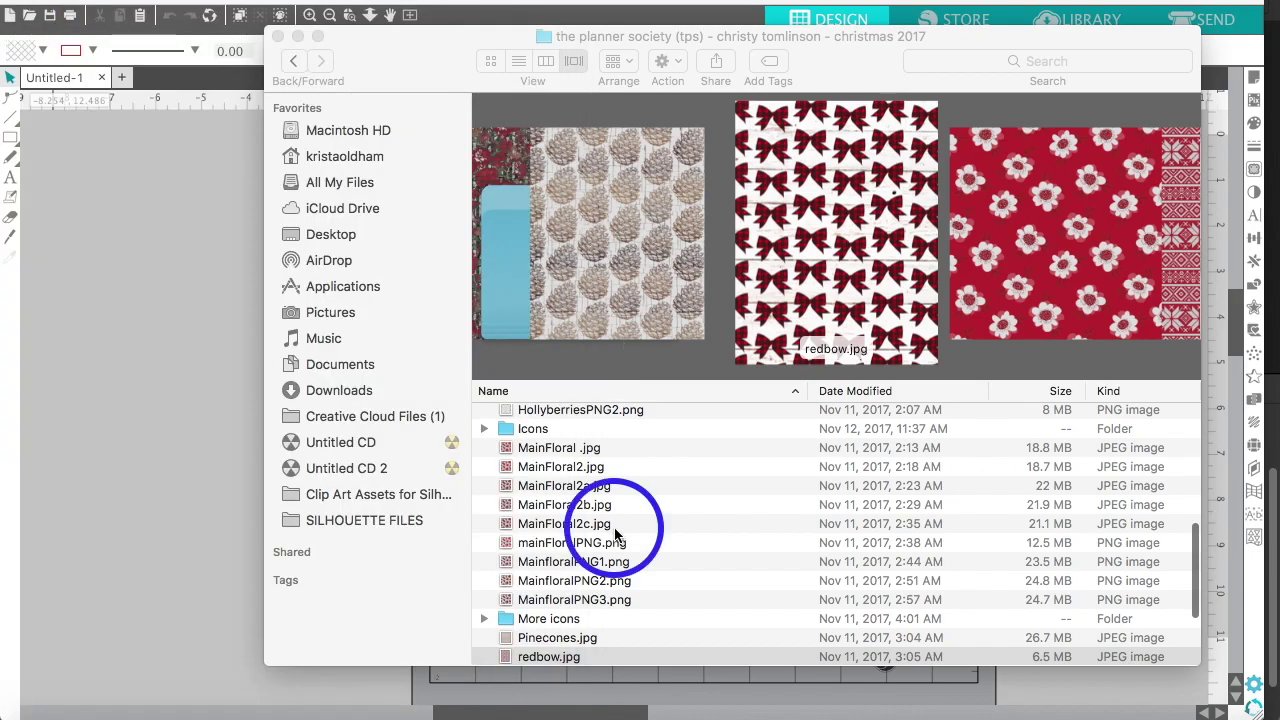
# Go back through the pattern previews to the red floral designs and open MainfloralPNG1.png in Preview.
pyautogui.click(667, 228)
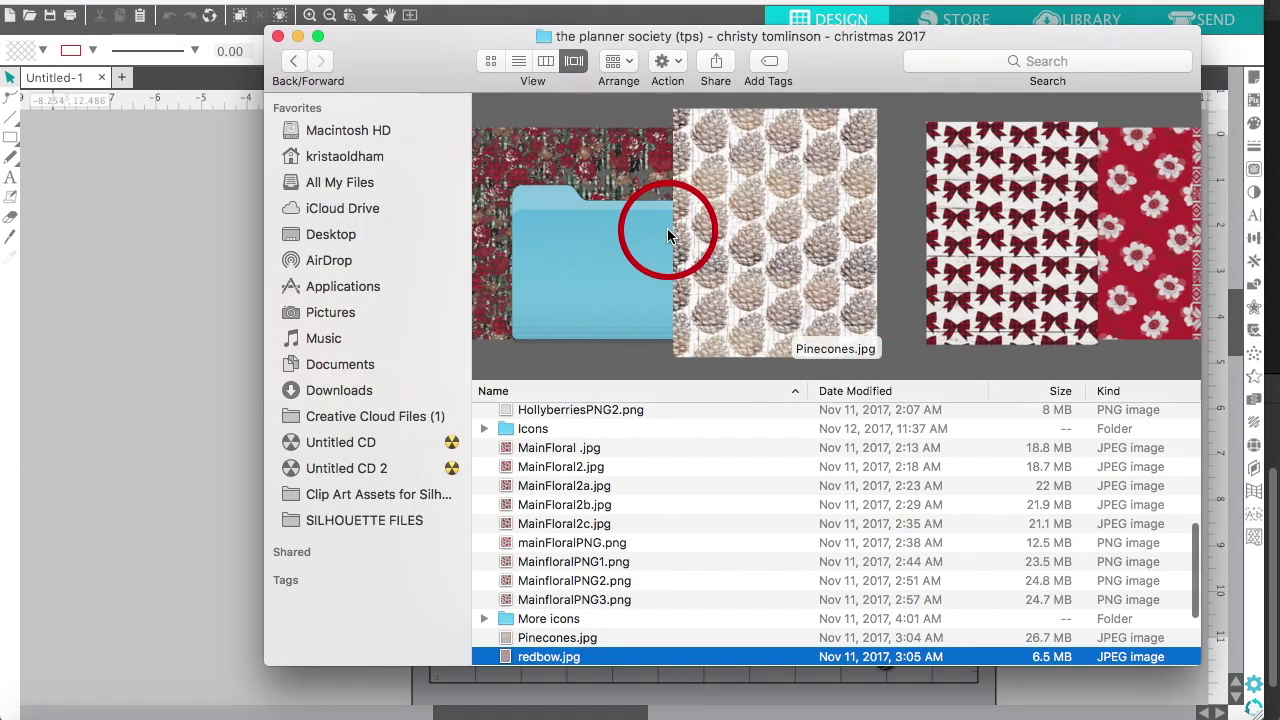
pyautogui.click(667, 228)
pyautogui.click(667, 228)
pyautogui.click(667, 228)
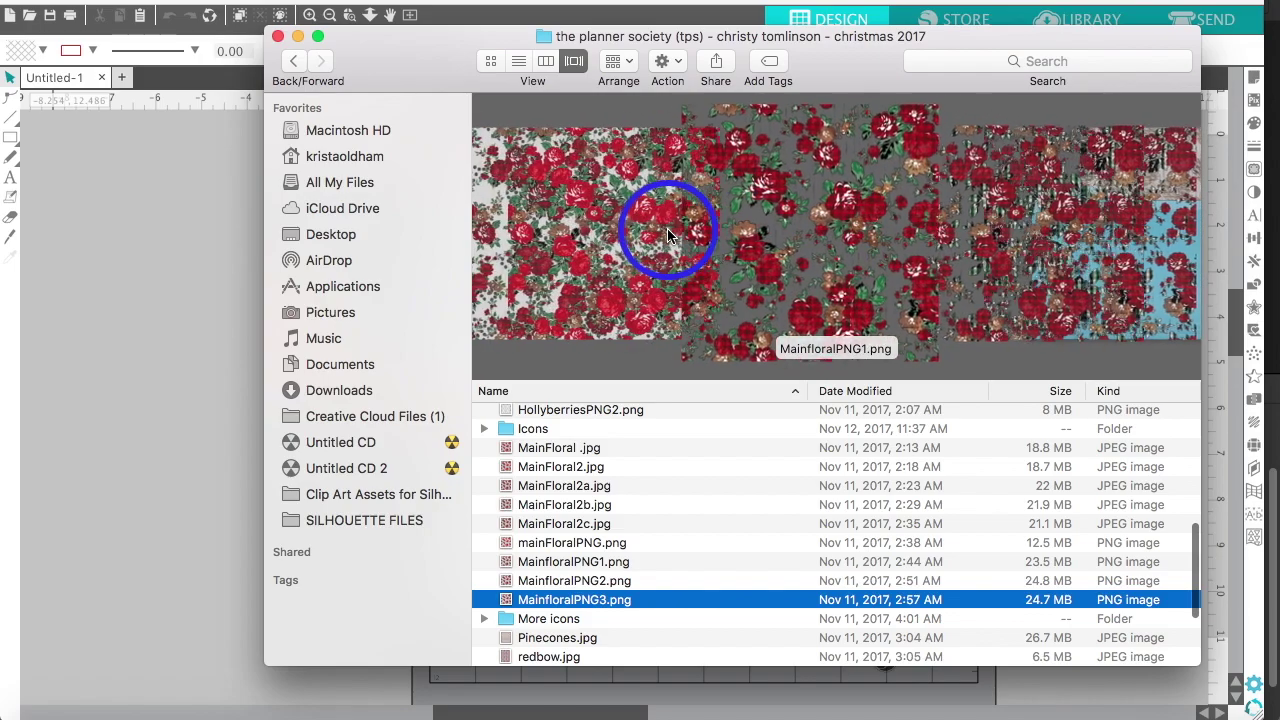
pyautogui.click(667, 228)
pyautogui.click(667, 228)
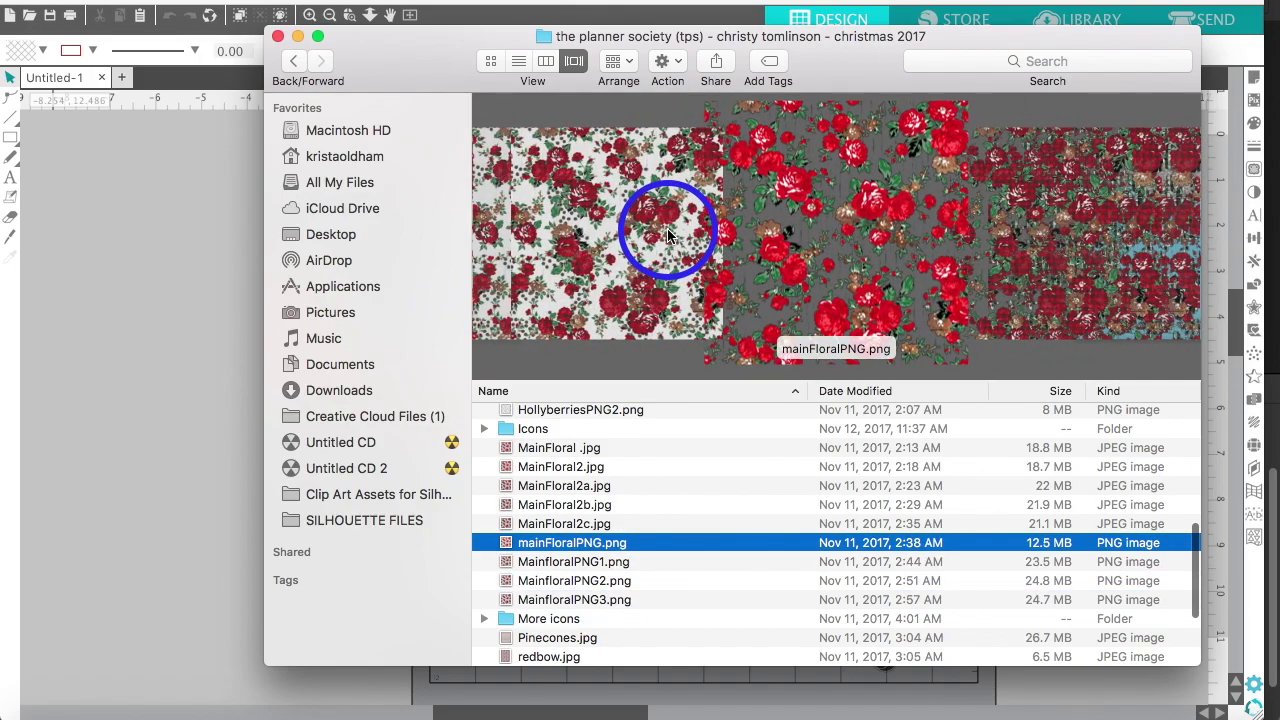
pyautogui.click(986, 214)
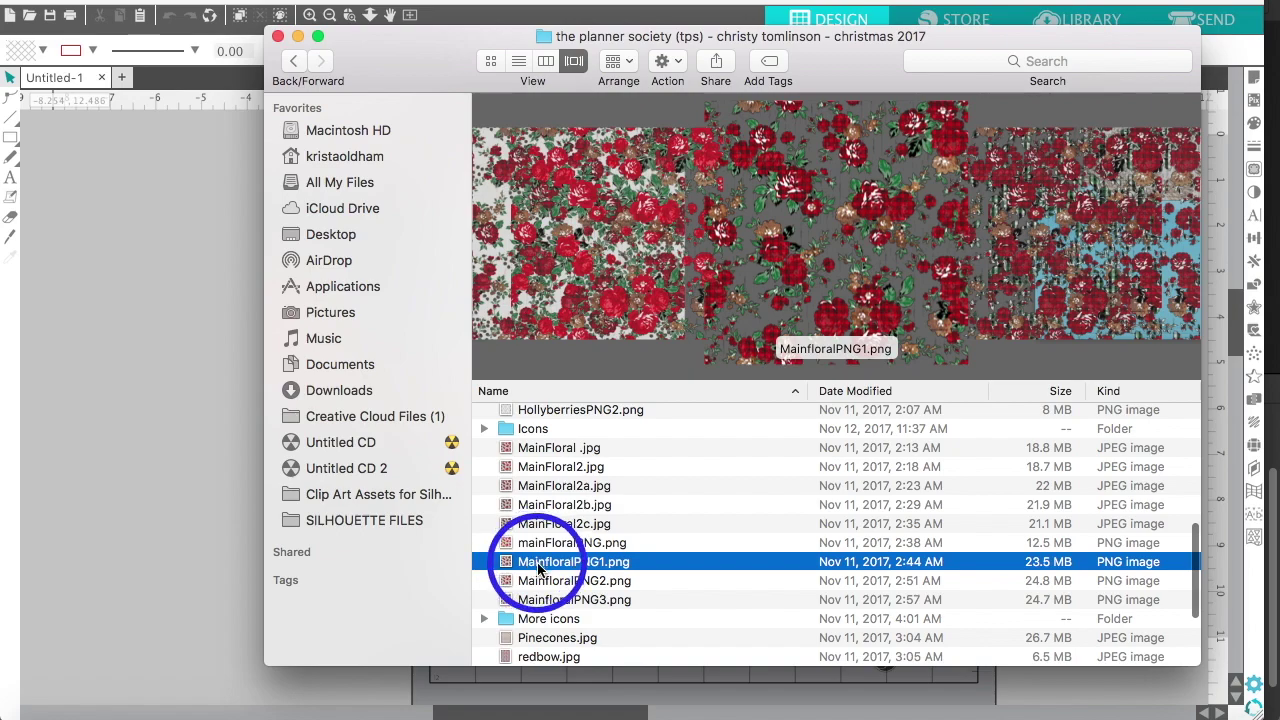
pyautogui.doubleClick(538, 568)
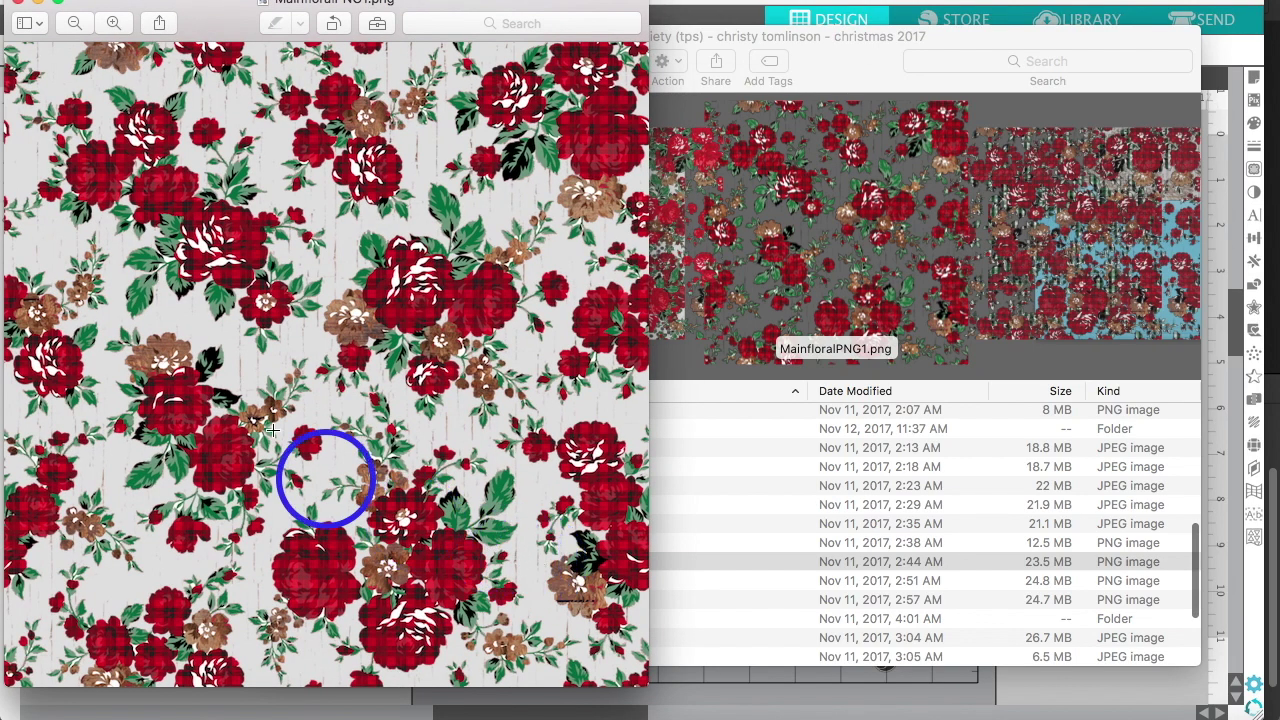
# Set up a print of the floral image on the Canon MG7700 series 5 printer with US Letter Borderless paper.
pyautogui.click(146, 1)
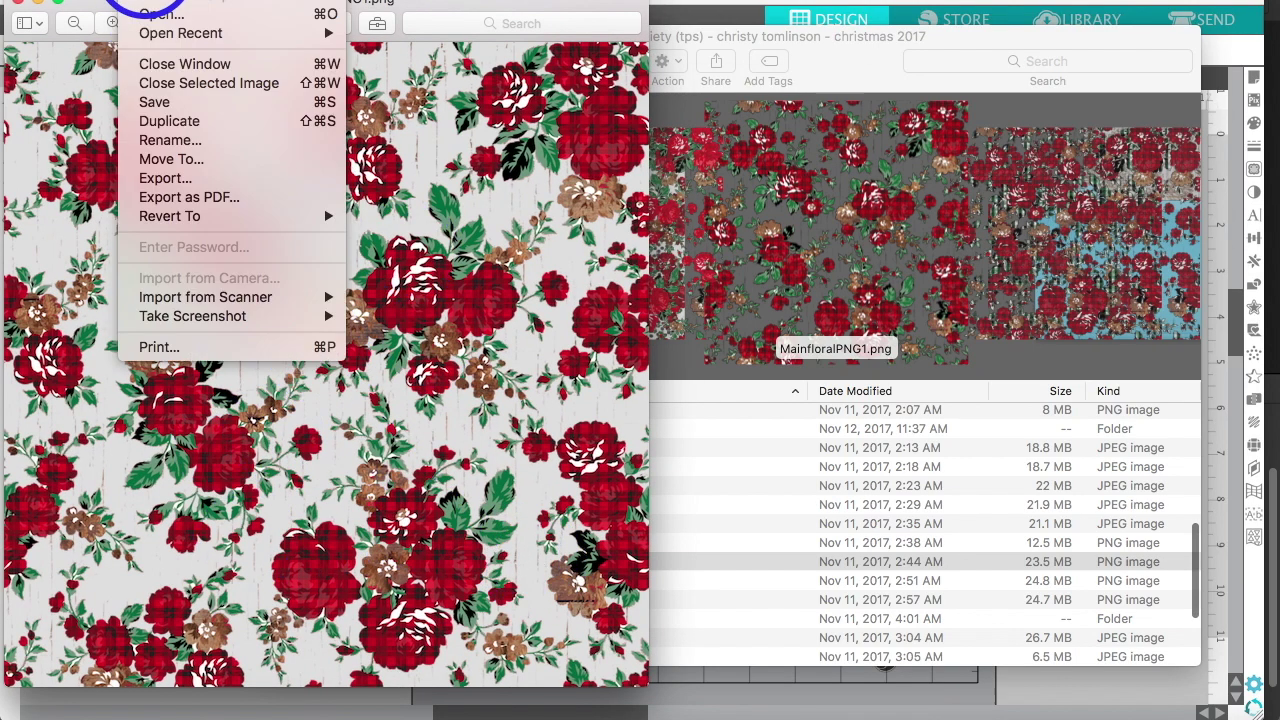
pyautogui.click(206, 350)
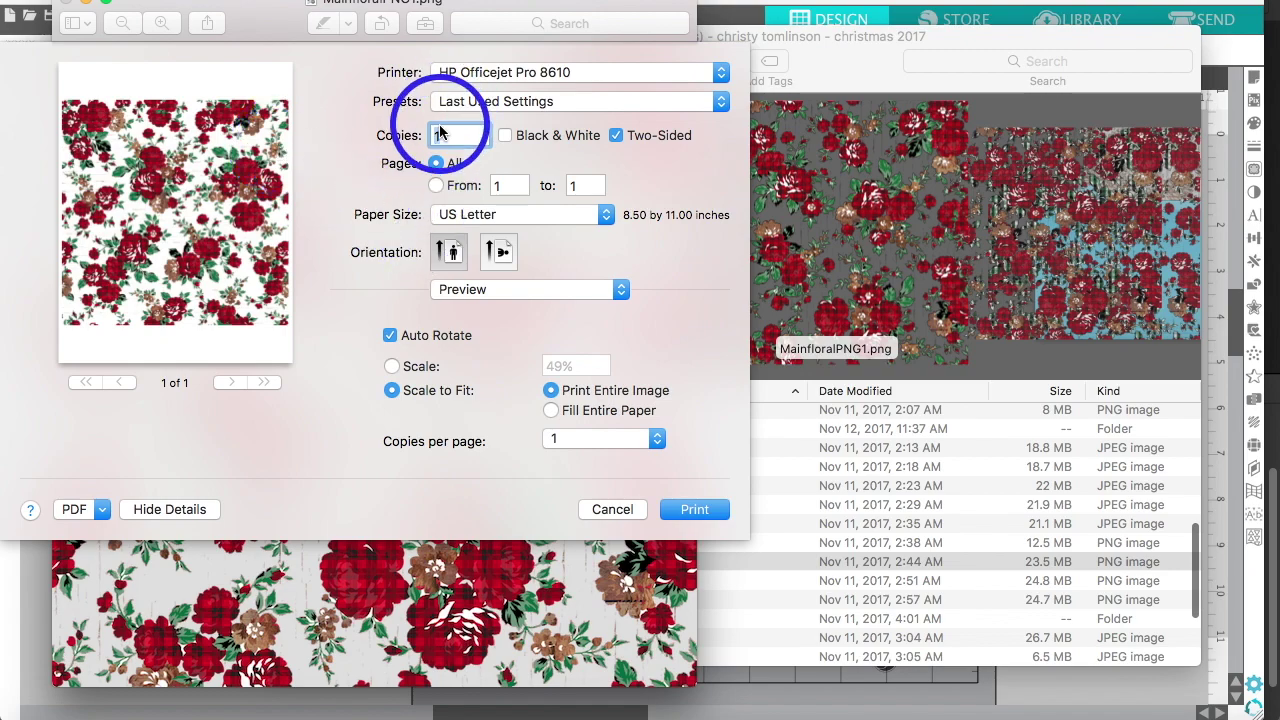
pyautogui.click(440, 72)
pyautogui.click(455, 37)
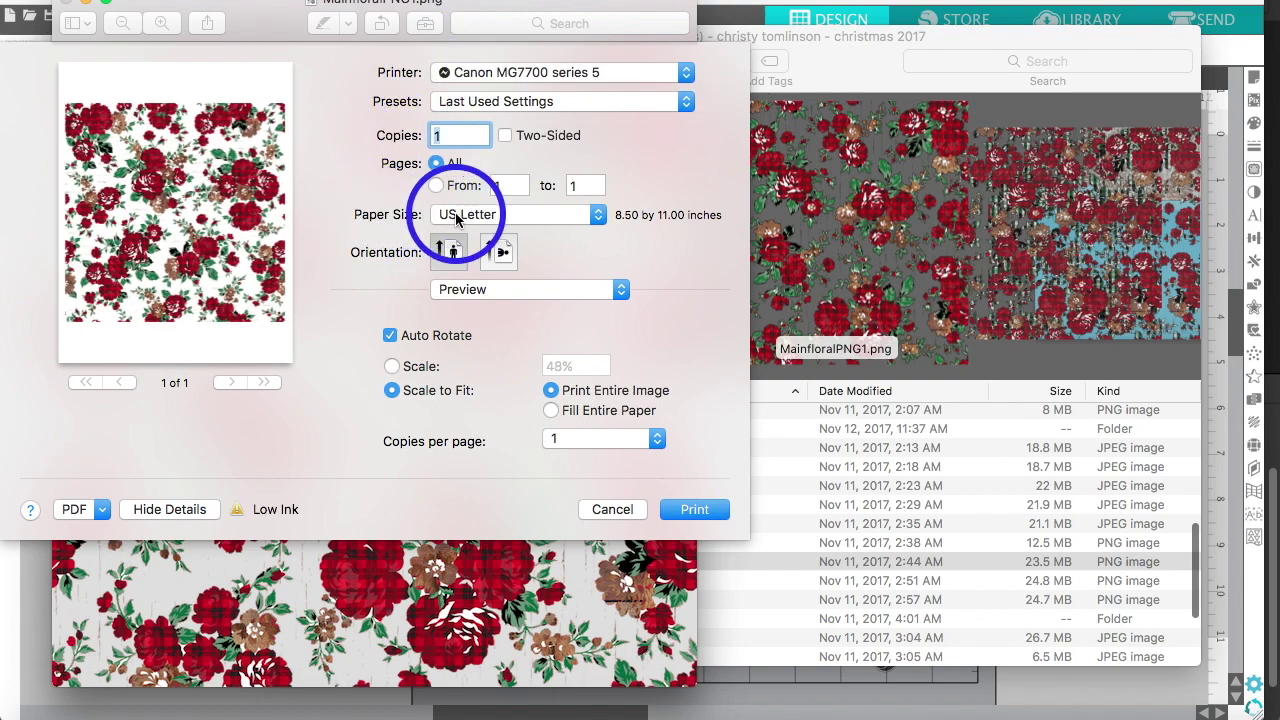
pyautogui.click(598, 215)
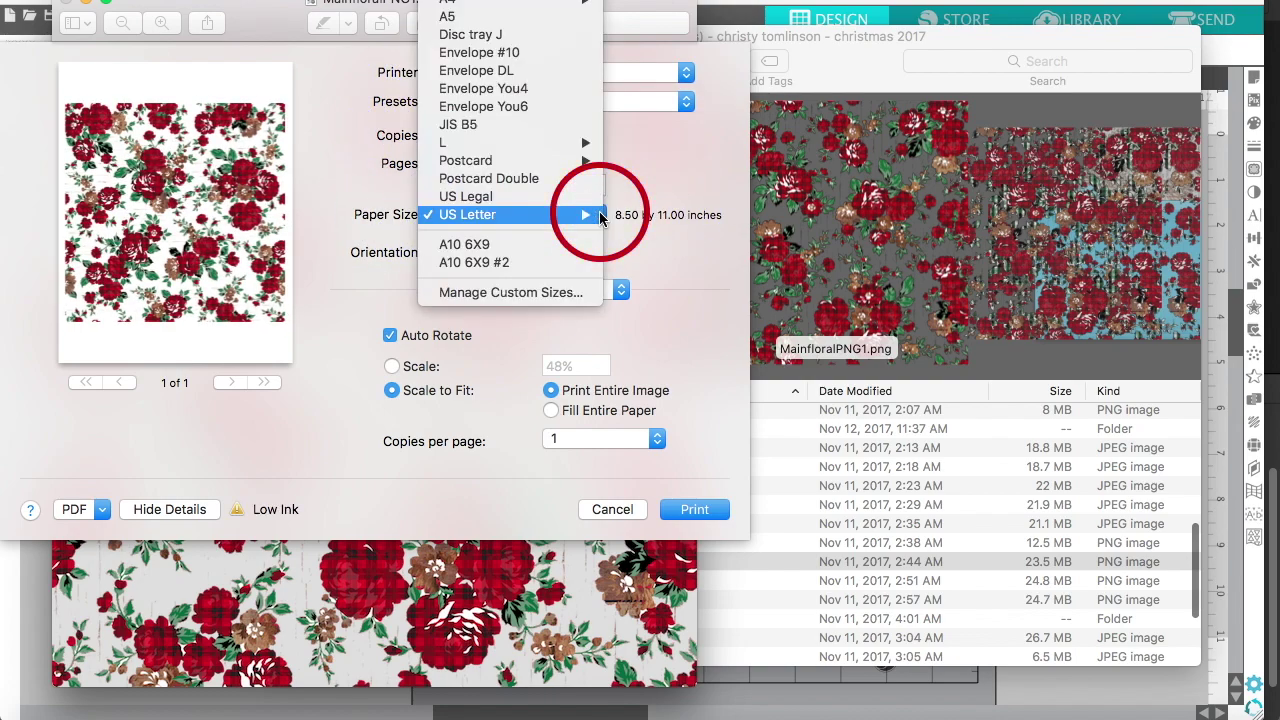
pyautogui.moveTo(585, 214)
pyautogui.click(655, 250)
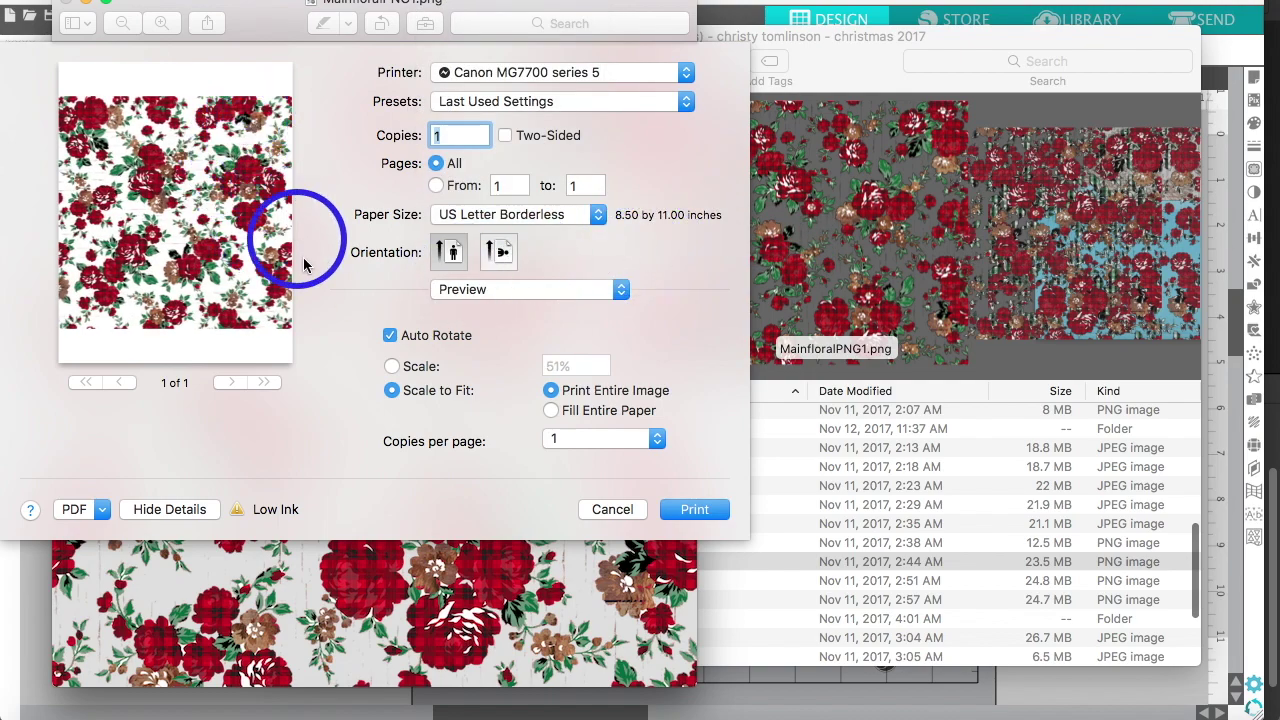
# Scale the floral image to Fill Entire Paper in the print settings, and quit Preview without printing.
pyautogui.click(549, 411)
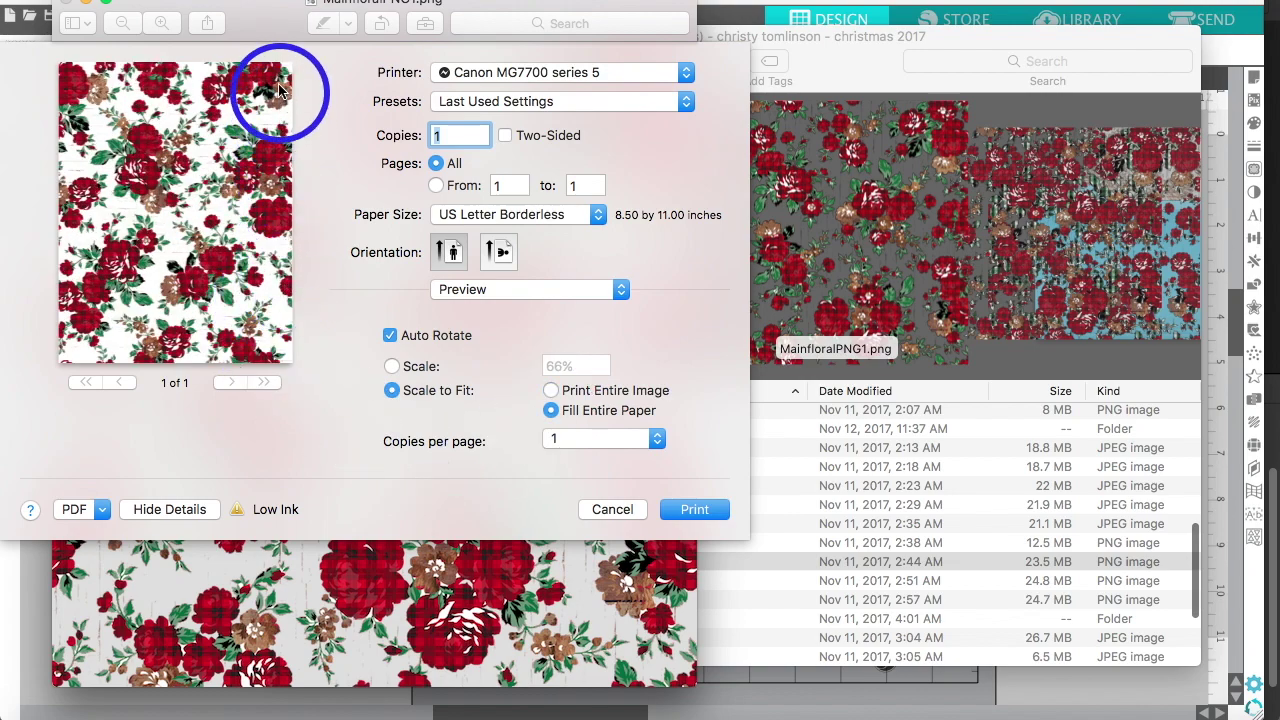
pyautogui.click(705, 511)
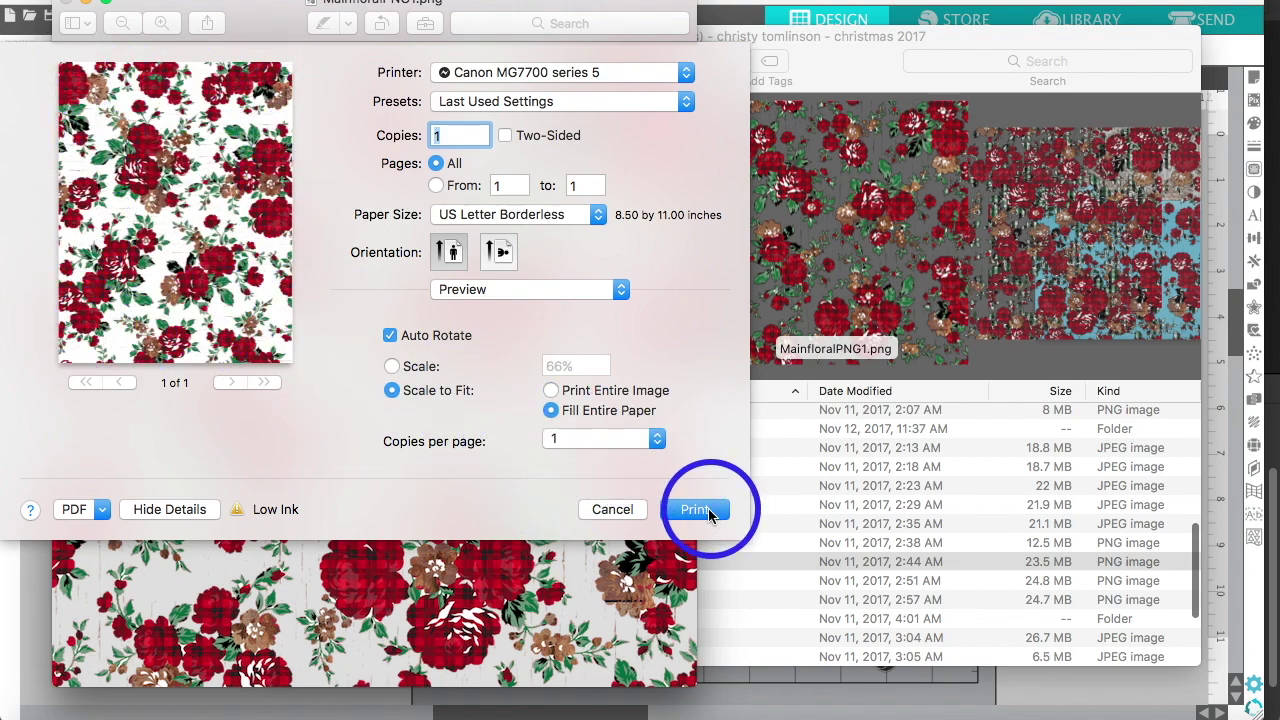
pyautogui.click(596, 508)
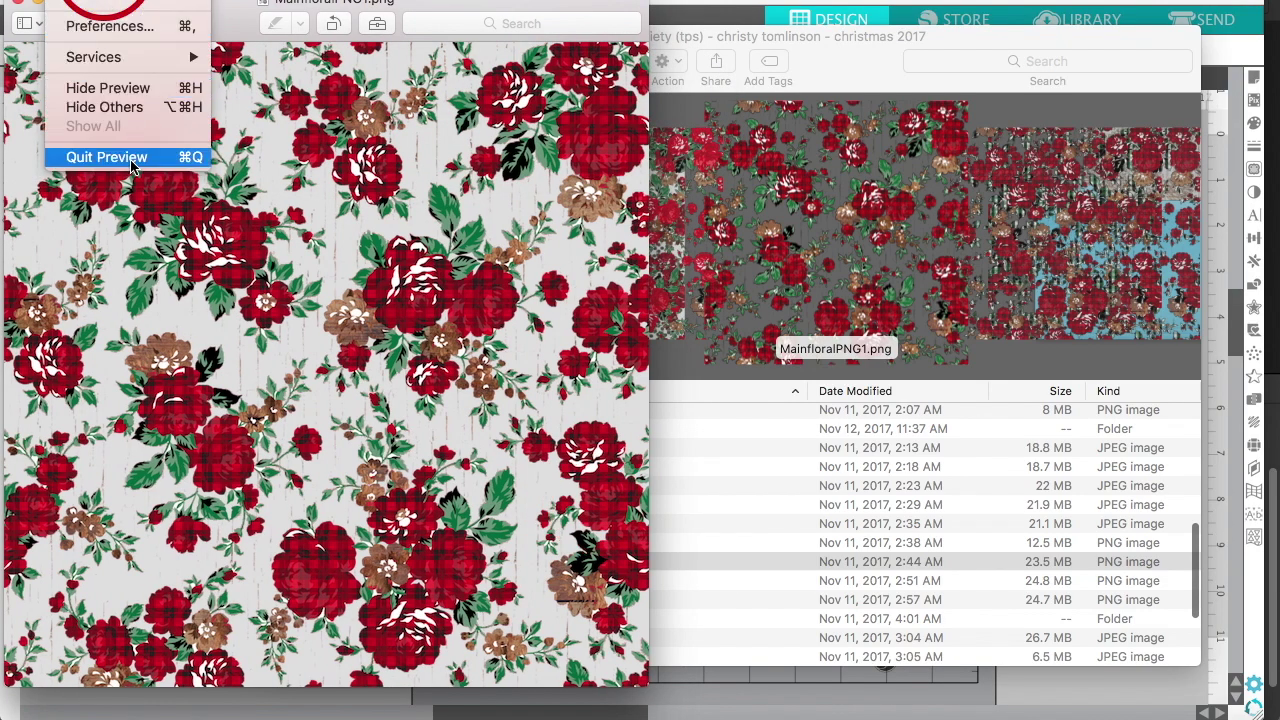
pyautogui.click(107, 157)
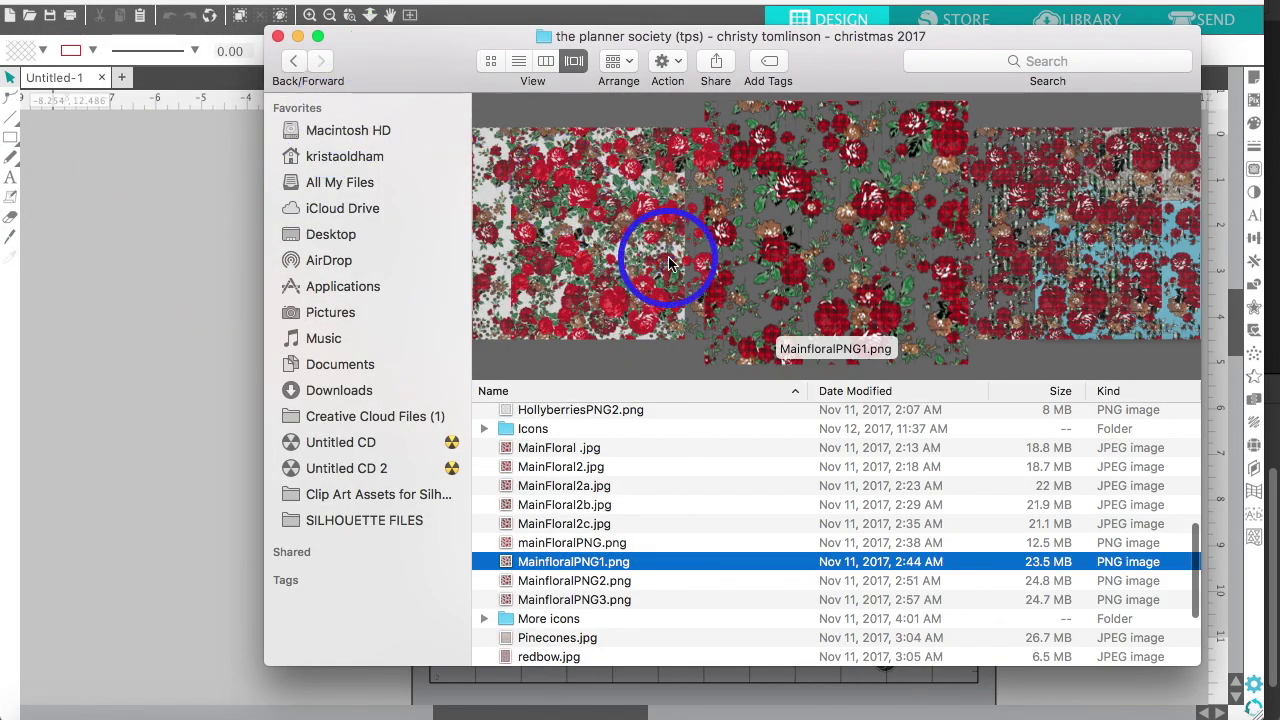
# Find redbow.jpg in the Christmas 2017 folder and insert it into the blank letter page in Silhouette Studio.
pyautogui.scroll(-4, 670, 262)
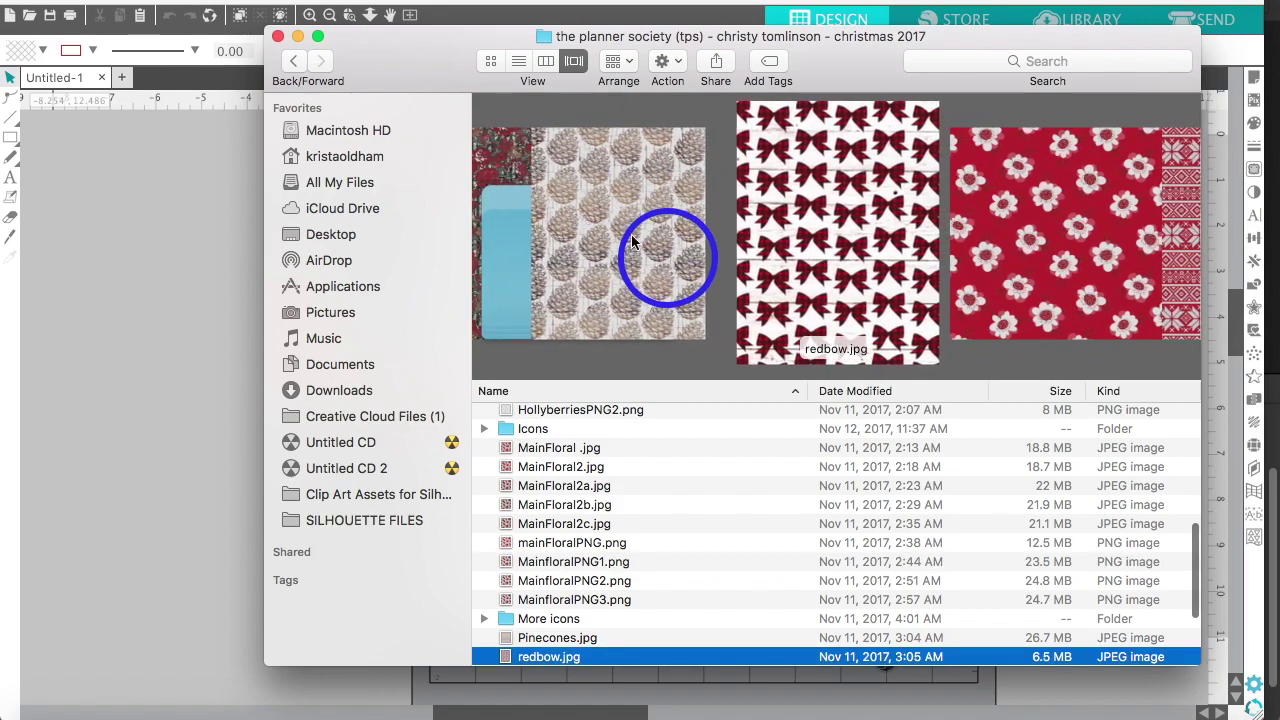
pyautogui.moveTo(403, 68); pyautogui.dragTo(820, 32)
pyautogui.scroll(-3, 1073, 443)
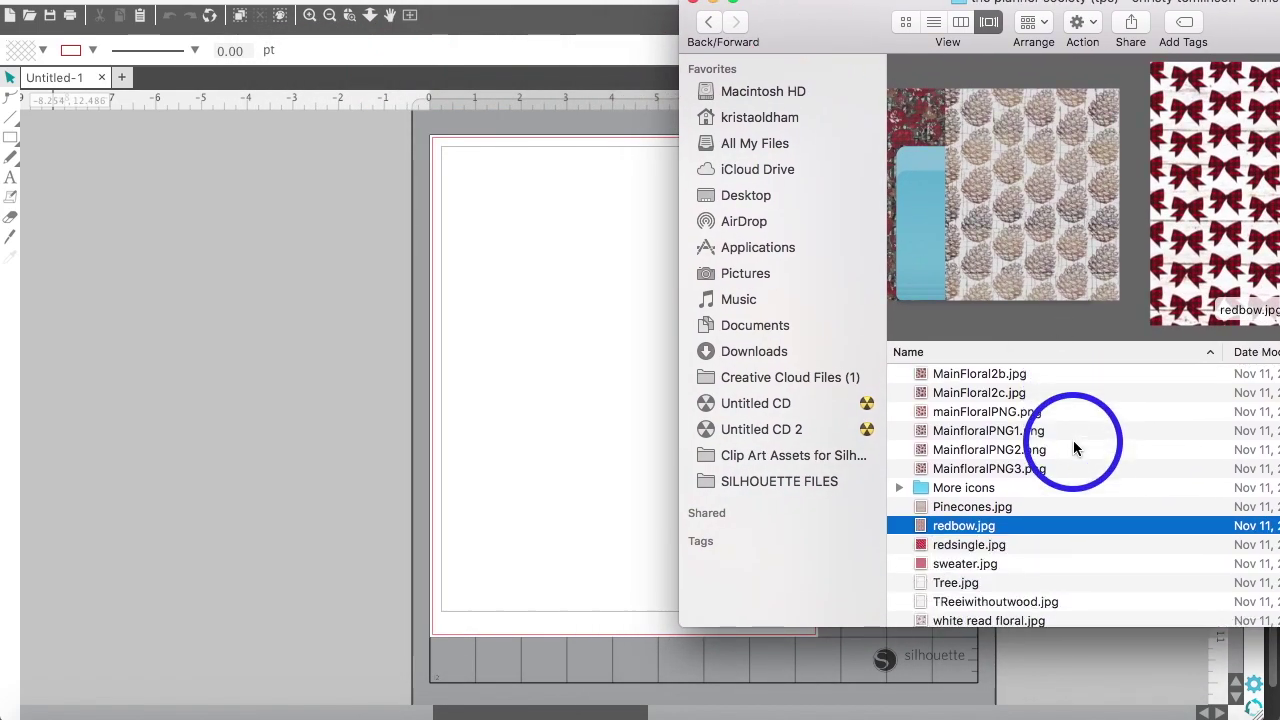
pyautogui.moveTo(714, 453); pyautogui.dragTo(565, 383)
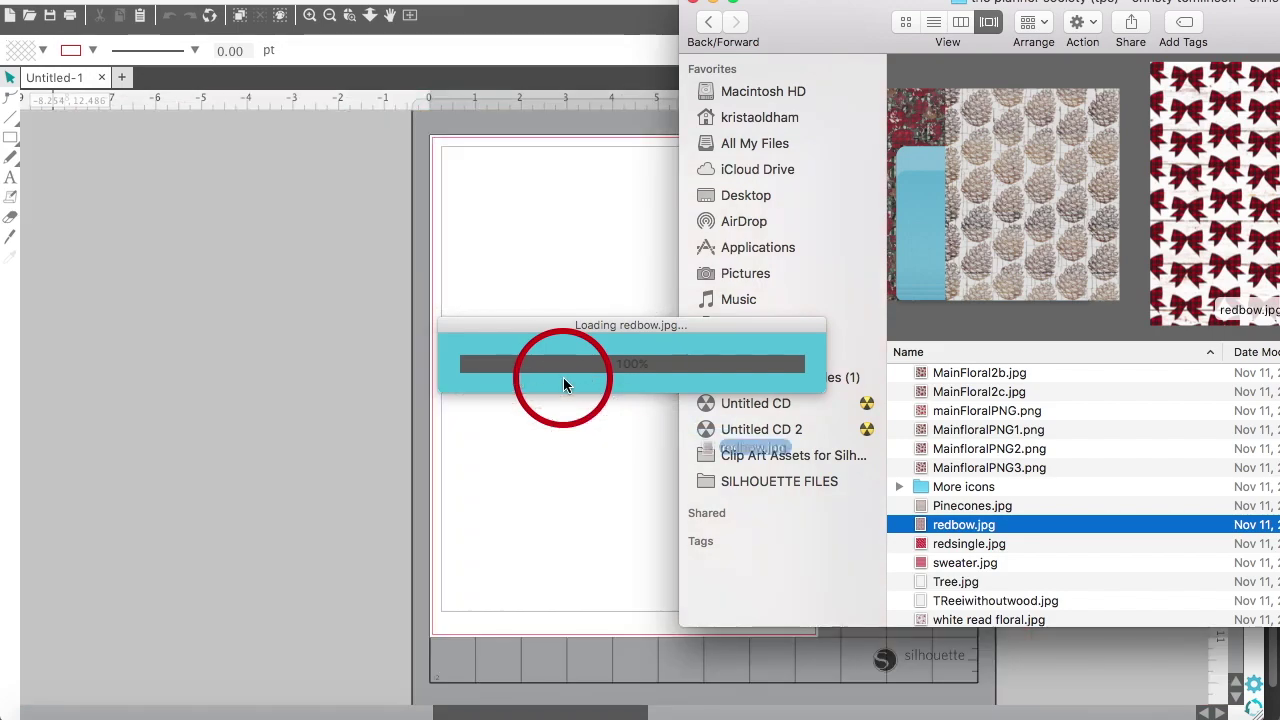
pyautogui.moveTo(950, 518); pyautogui.dragTo(587, 390)
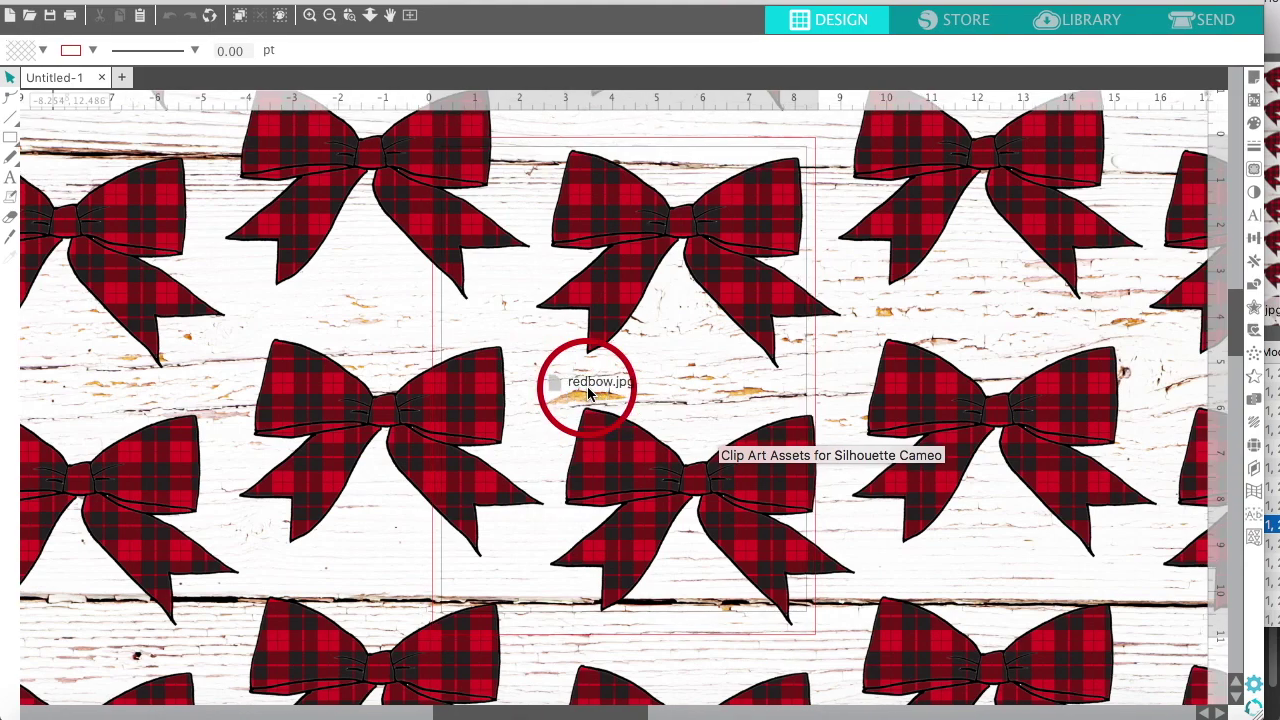
# Scale the bow image down proportionally to about 11.2 by 14.5 inches and move it over the page.
pyautogui.click(330, 16)
pyautogui.click(330, 16)
pyautogui.click(330, 16)
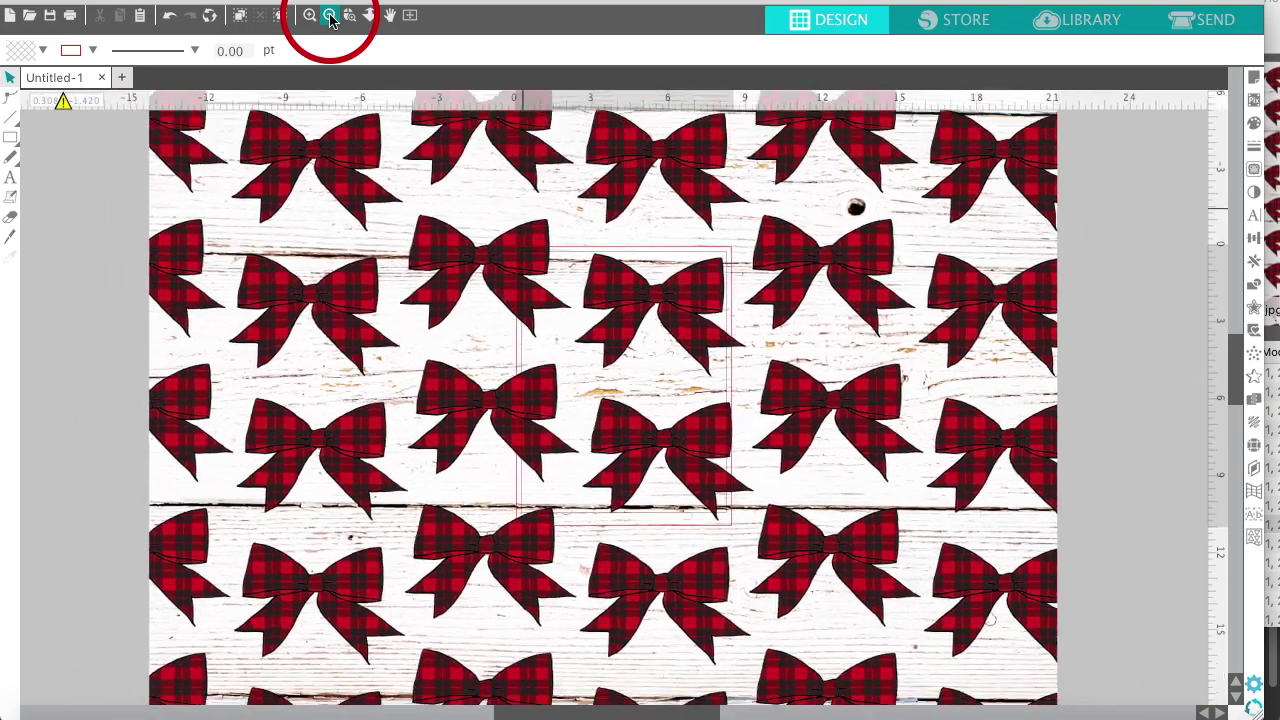
pyautogui.click(330, 16)
pyautogui.scroll(2, 274, 286)
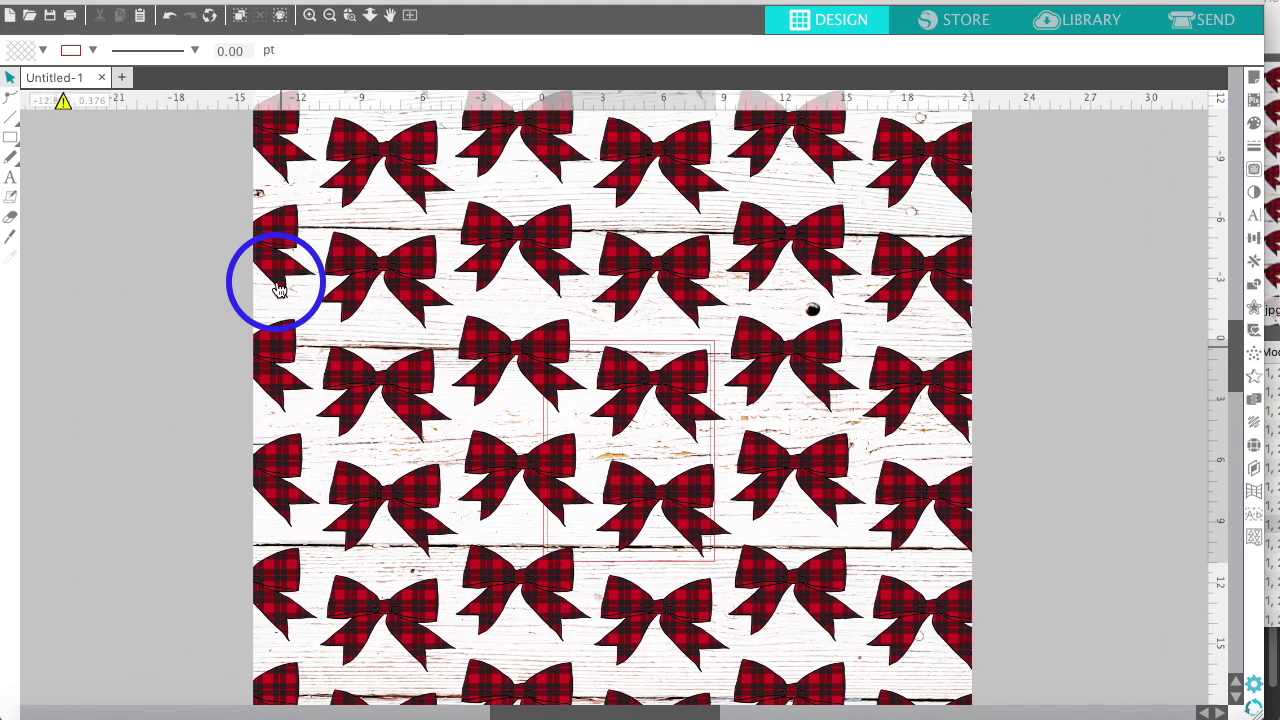
pyautogui.click(330, 16)
pyautogui.click(330, 16)
pyautogui.click(330, 16)
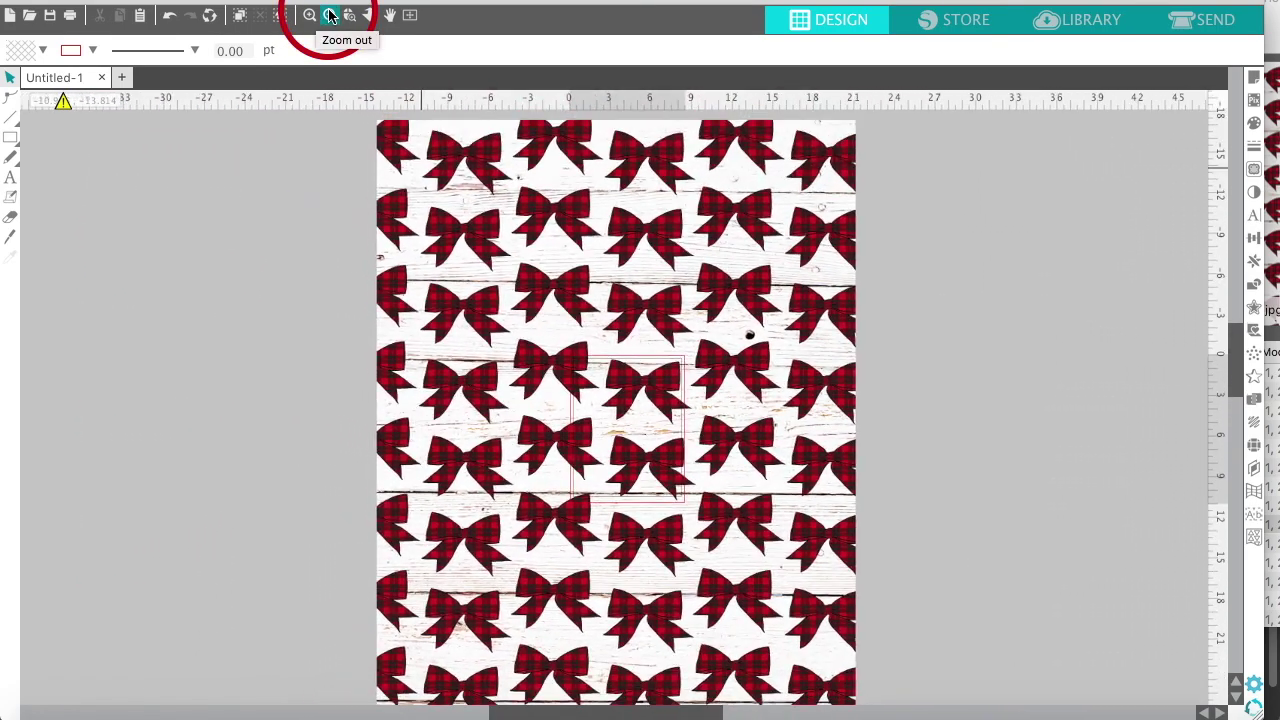
pyautogui.click(508, 340)
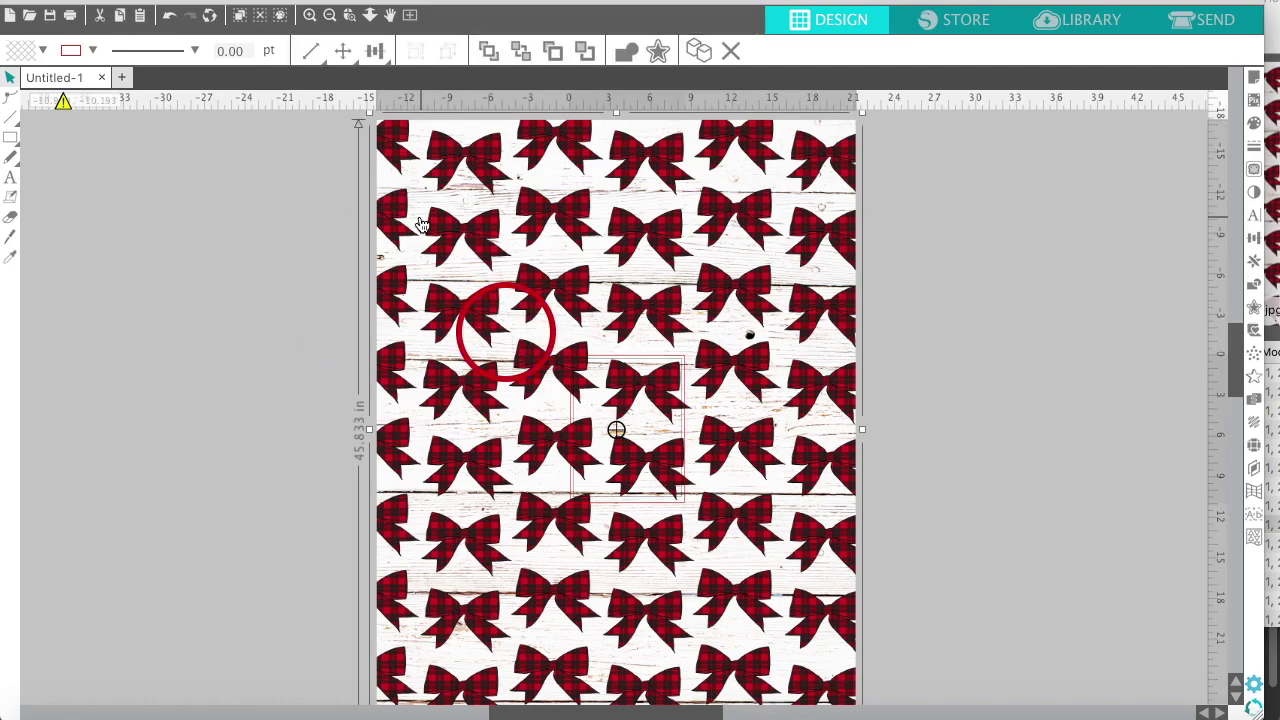
pyautogui.scroll(1, 422, 224)
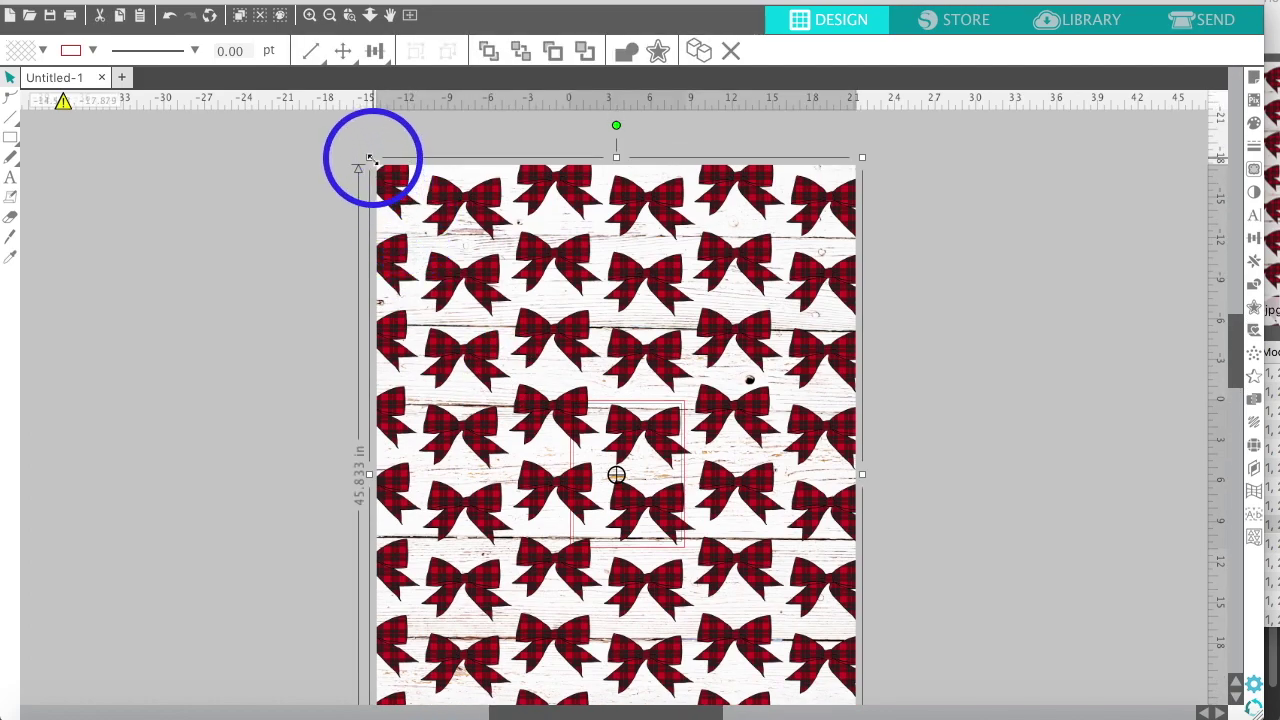
pyautogui.moveTo(372, 158); pyautogui.dragTo(743, 488)
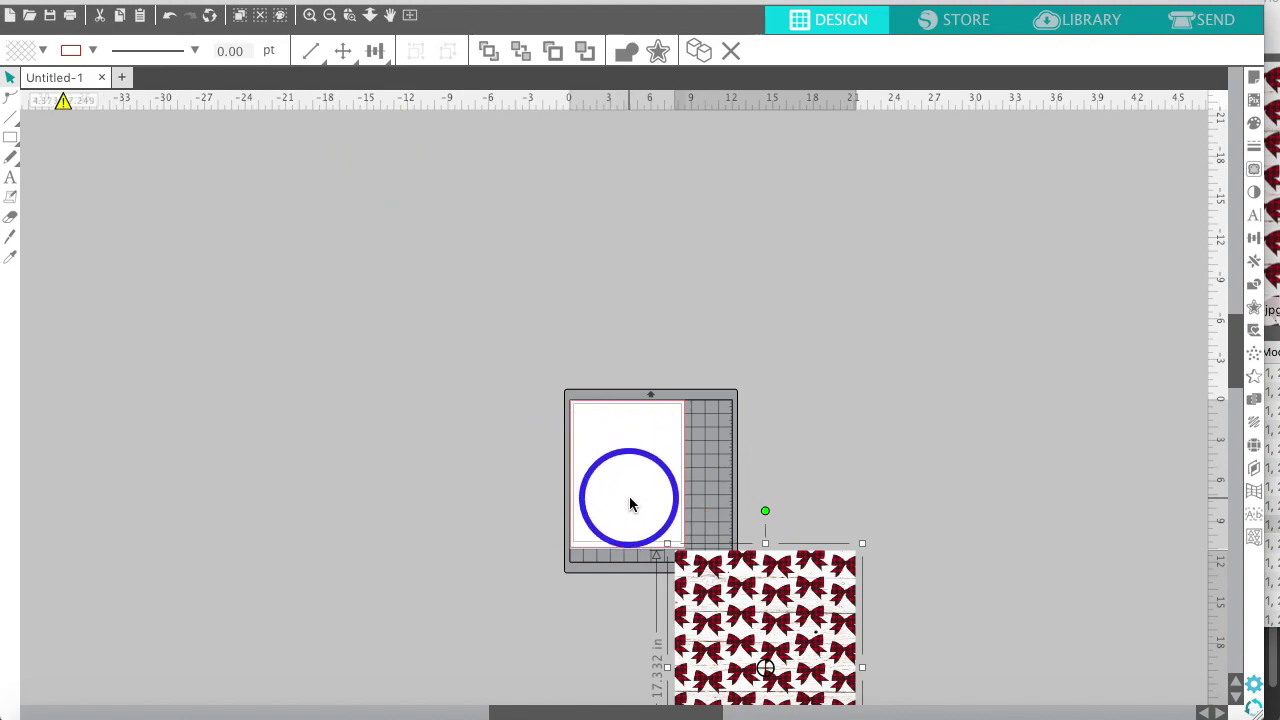
pyautogui.moveTo(669, 543); pyautogui.dragTo(694, 566)
pyautogui.moveTo(763, 629); pyautogui.dragTo(585, 428)
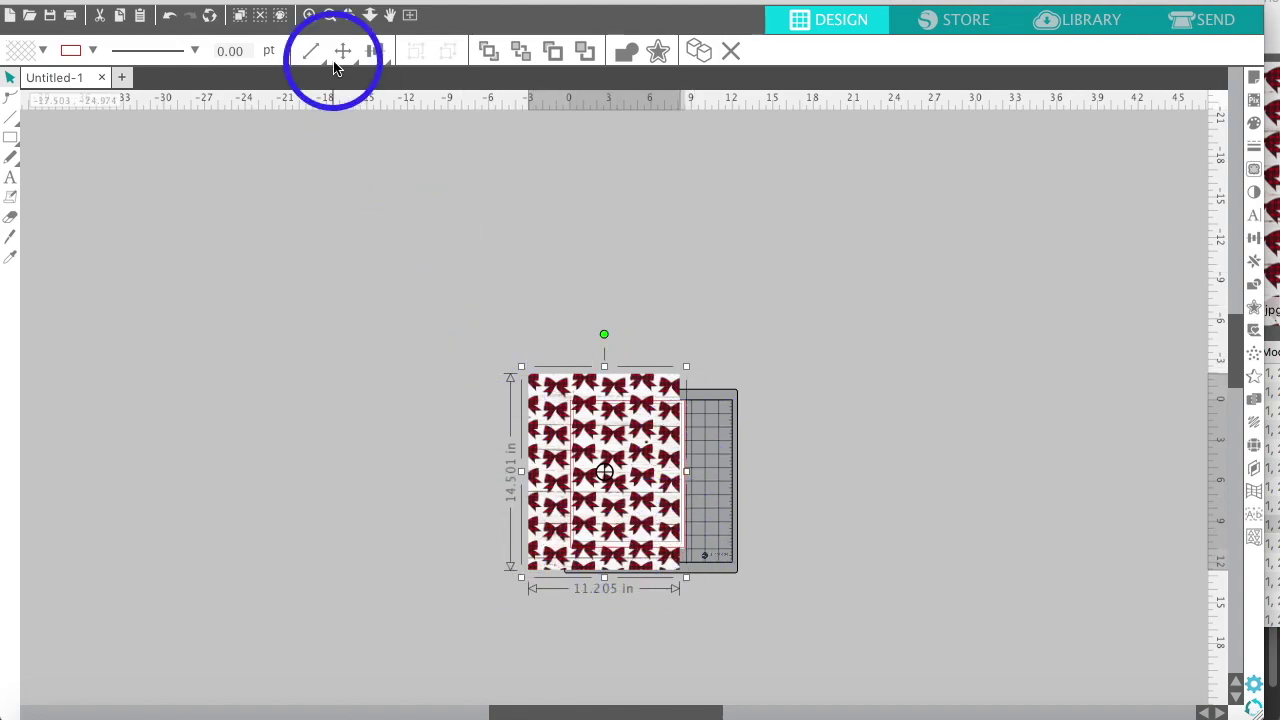
# Try shrinking the bow image, squeezing its height to about 12.6 inches and its width to about 8.0 inches separately.
pyautogui.click(309, 16)
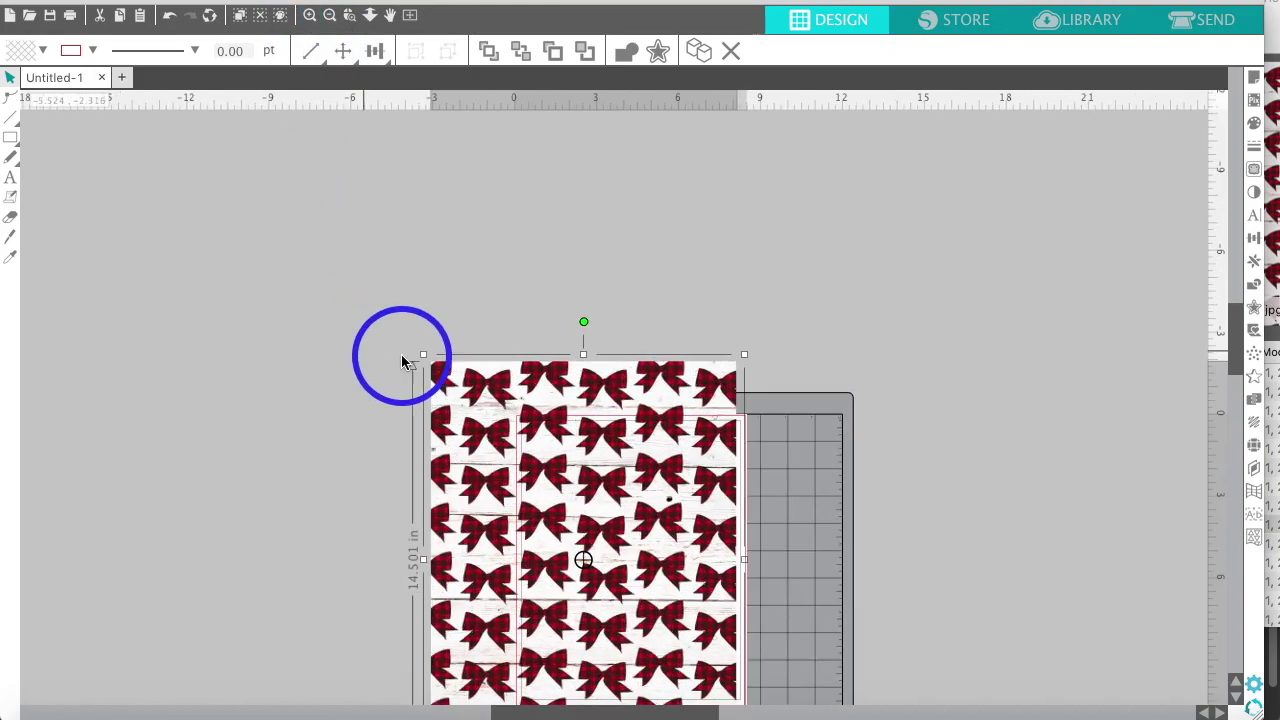
pyautogui.scroll(-2, 400, 355)
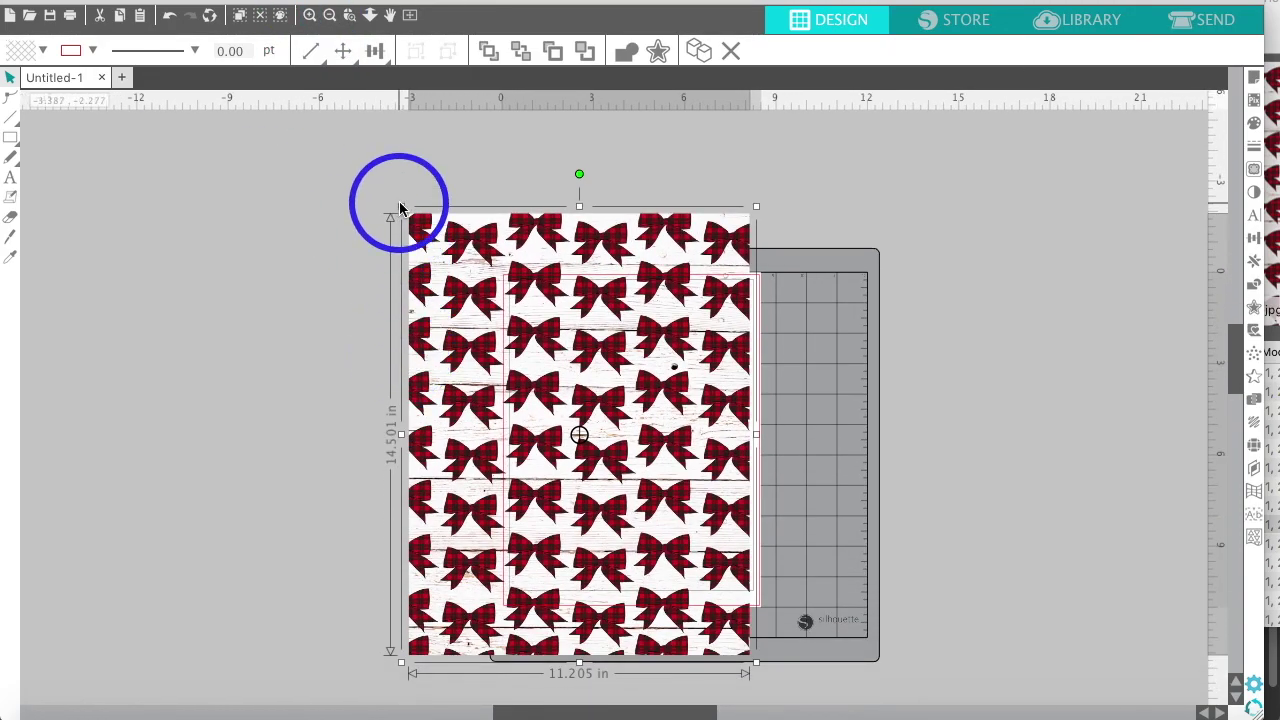
pyautogui.moveTo(401, 206)
pyautogui.mouseDown()
pyautogui.moveTo(433, 245)
pyautogui.moveTo(416, 226)
pyautogui.mouseUp()
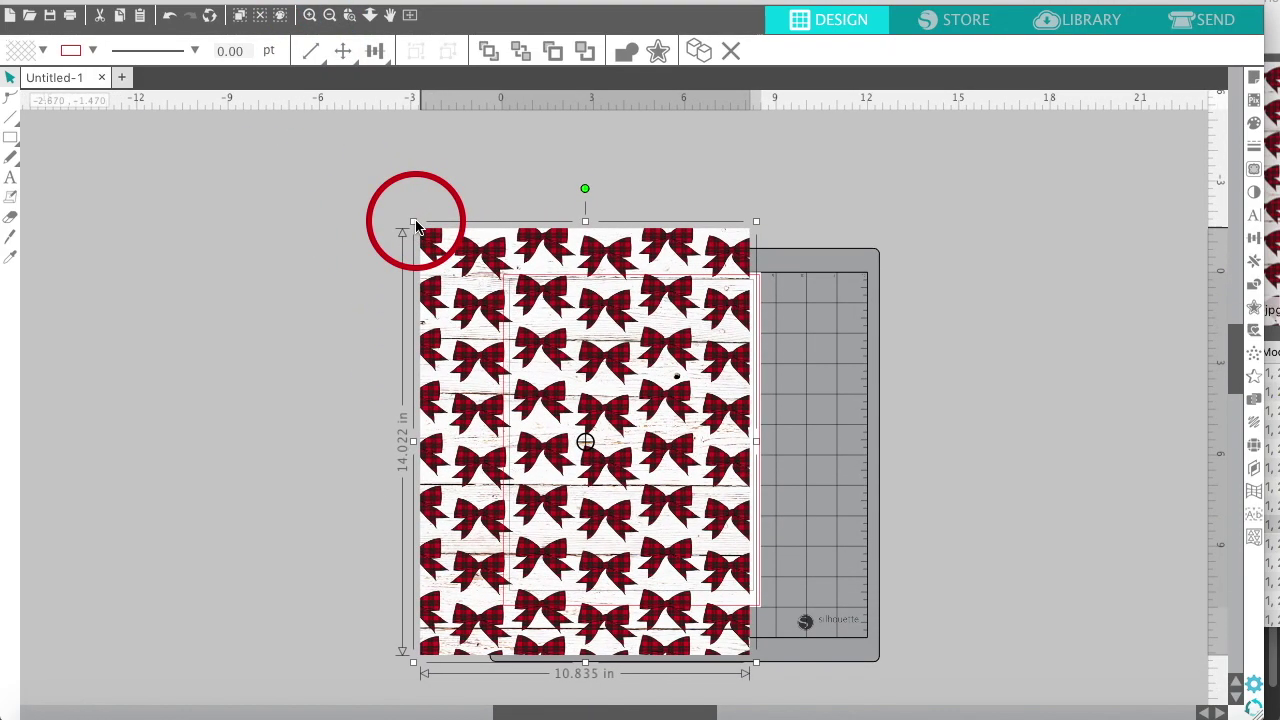
pyautogui.click(585, 219)
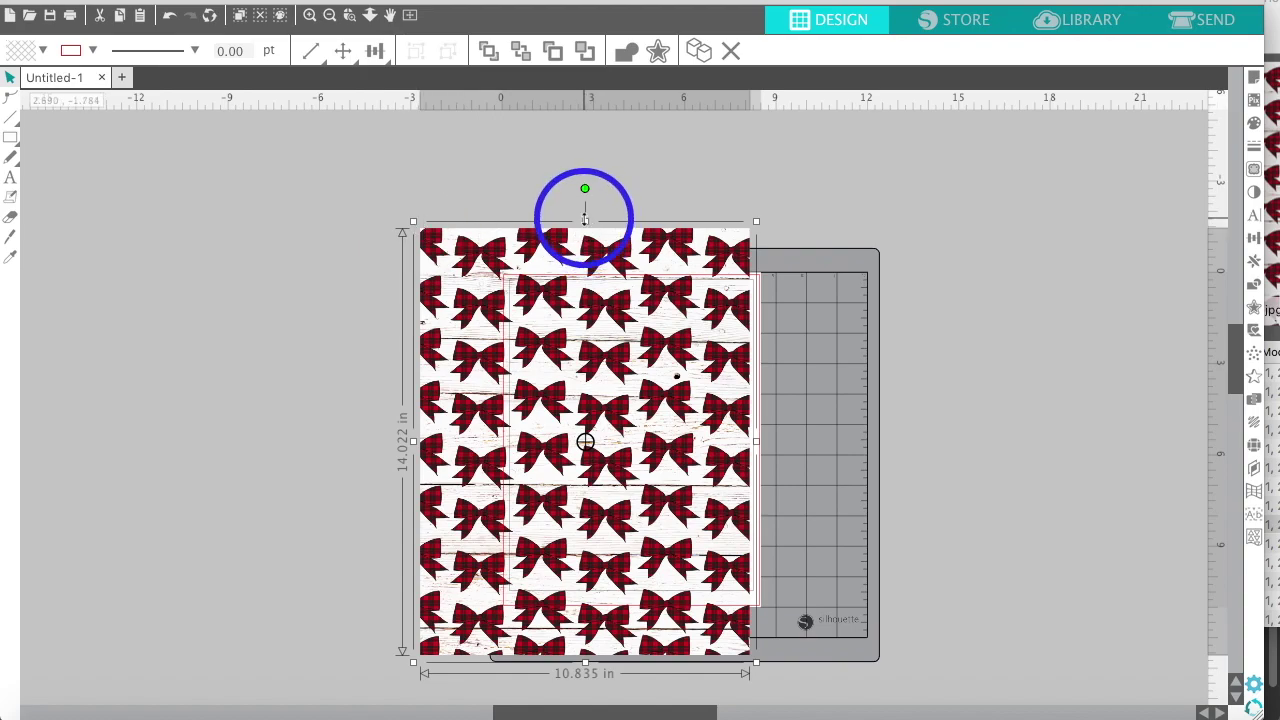
pyautogui.moveTo(585, 221); pyautogui.dragTo(587, 266)
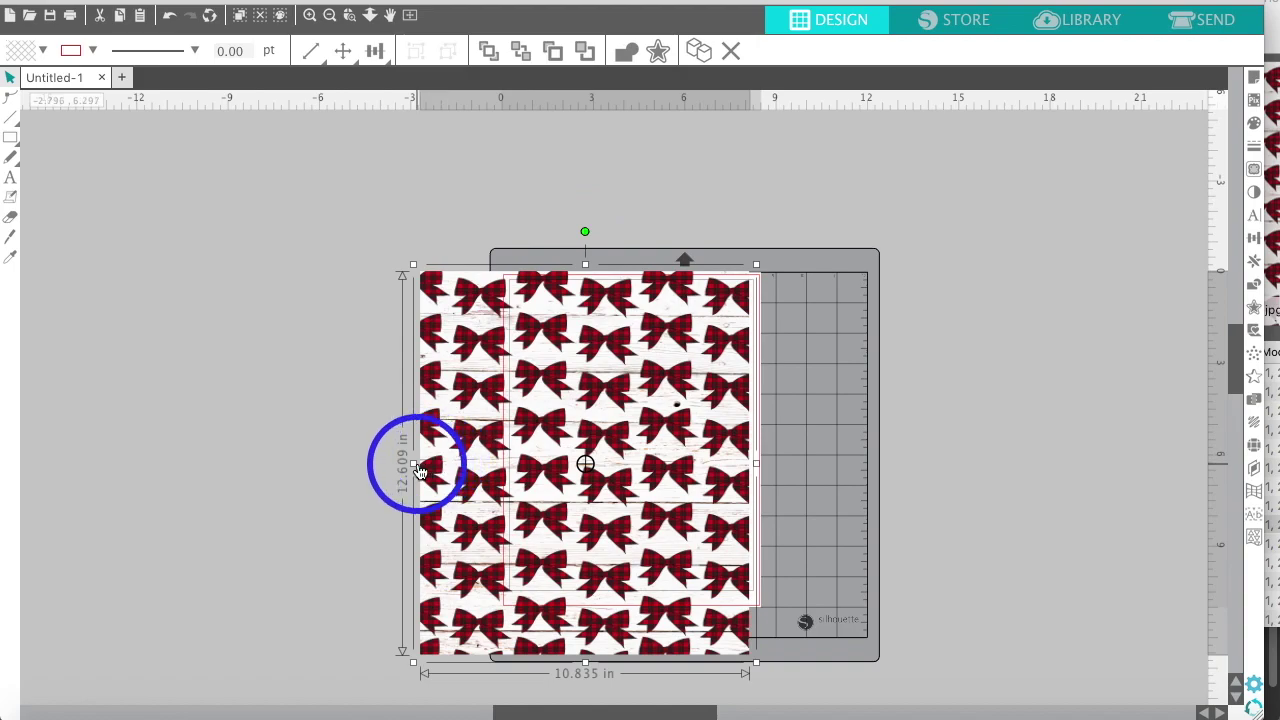
pyautogui.moveTo(416, 463); pyautogui.dragTo(503, 463)
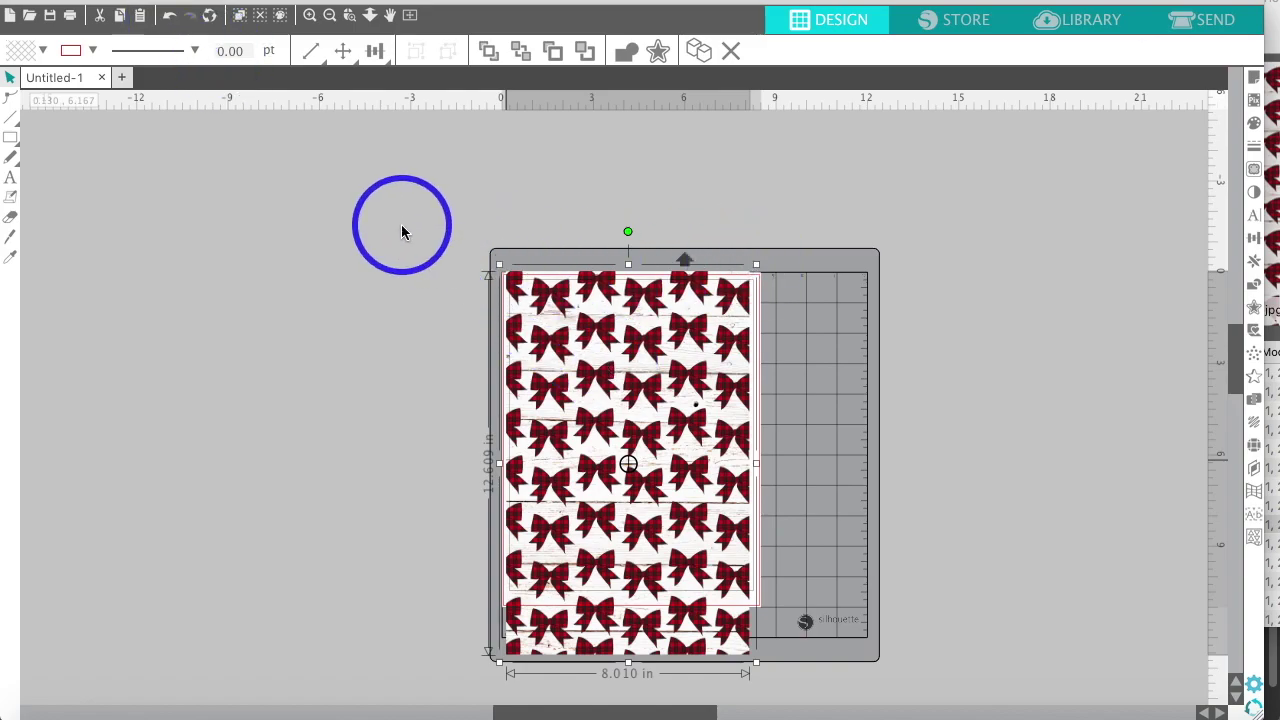
# Undo the last size changes made to the bow image.
pyautogui.click(171, 22)
pyautogui.click(171, 22)
pyautogui.click(171, 22)
pyautogui.click(171, 22)
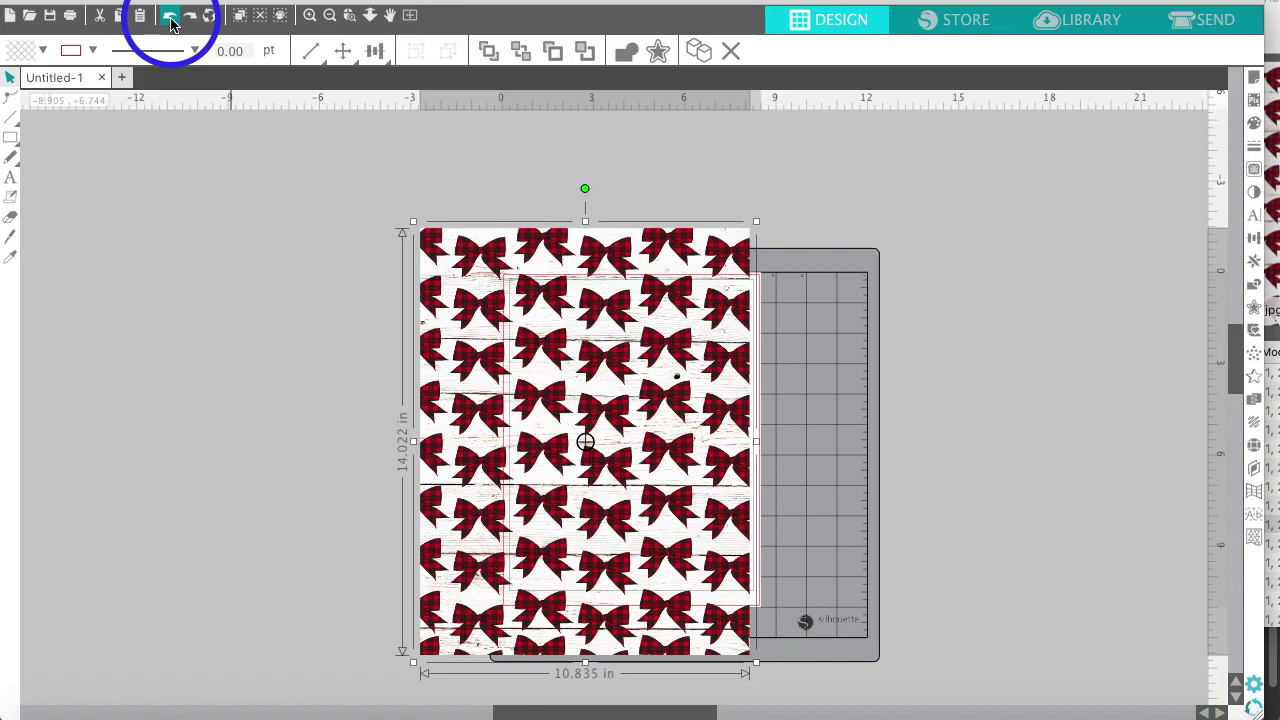
pyautogui.click(171, 22)
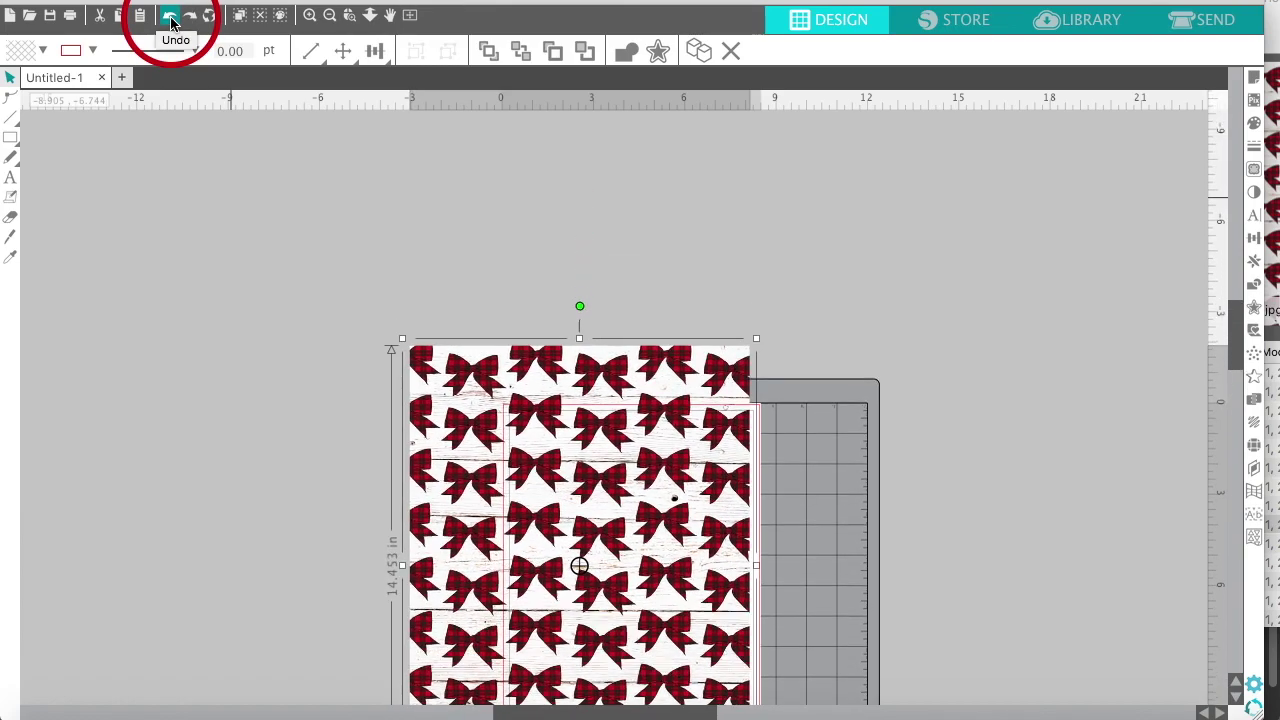
# Scale the bow image proportionally to about 8.7 by 11.3 inches and position it to cover the letter page.
pyautogui.scroll(-3, 262, 195)
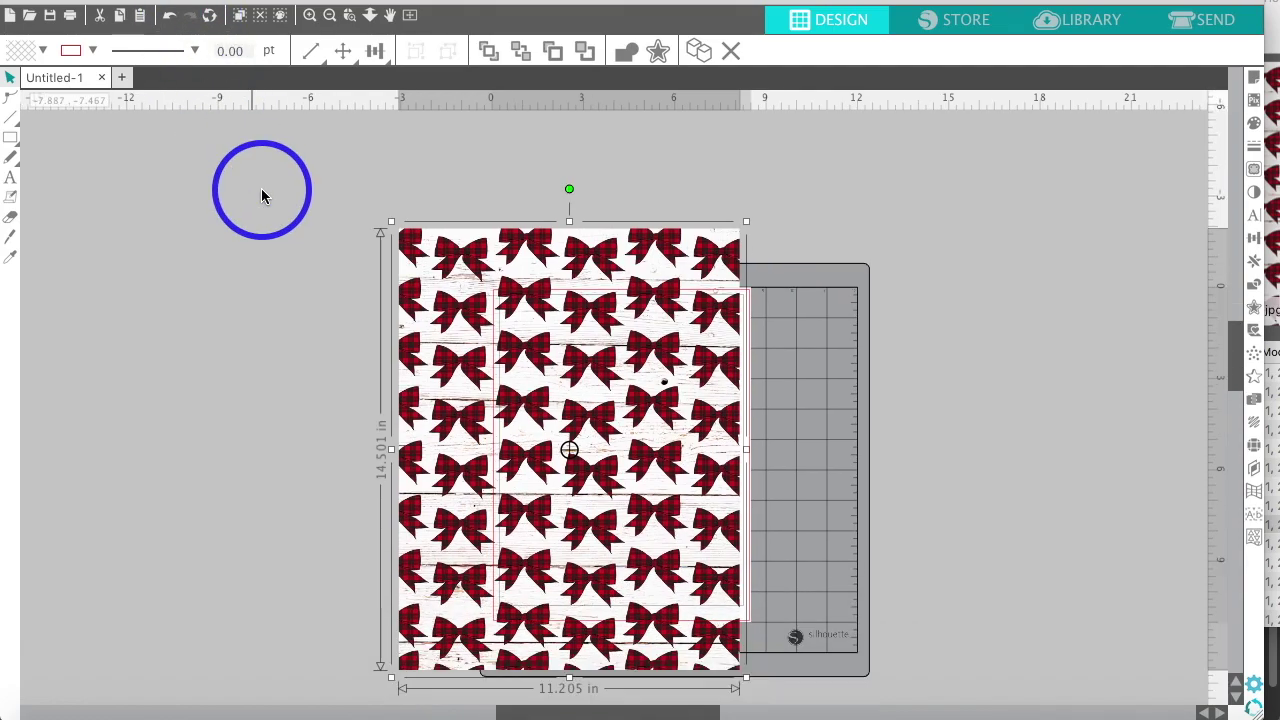
pyautogui.moveTo(391, 220); pyautogui.dragTo(467, 291)
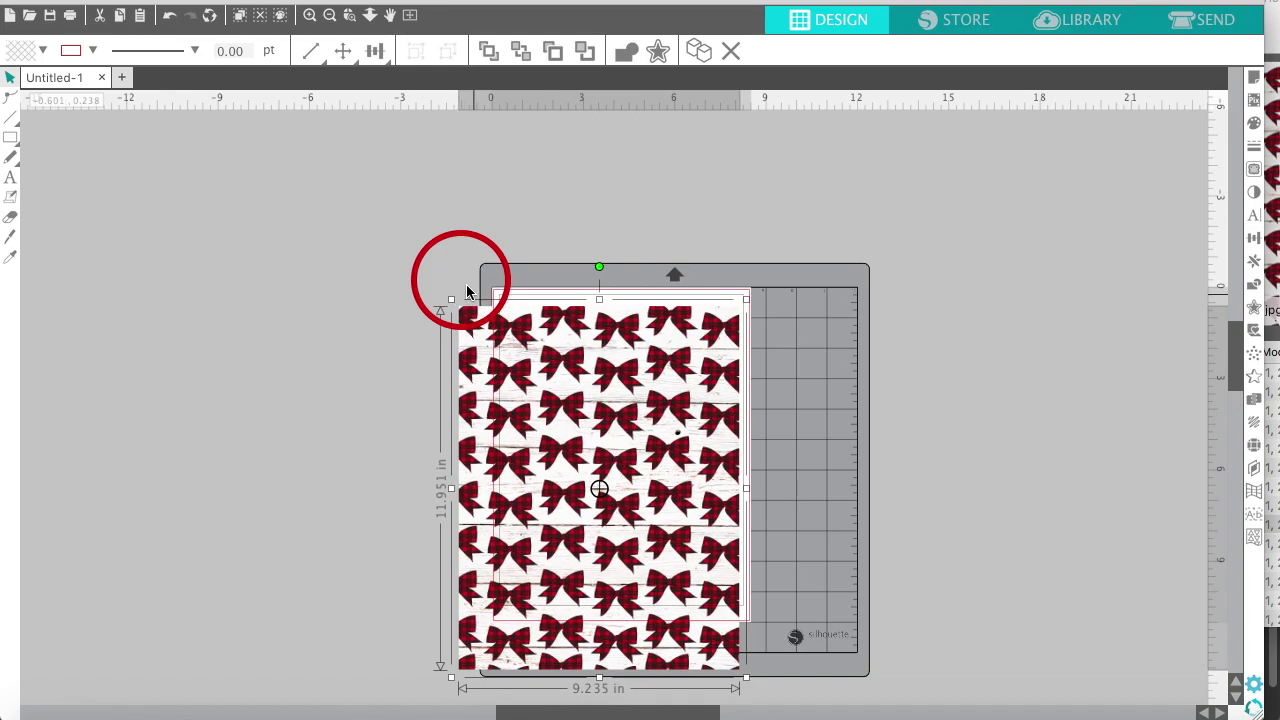
pyautogui.moveTo(453, 678); pyautogui.dragTo(481, 638)
pyautogui.moveTo(522, 566)
pyautogui.mouseDown()
pyautogui.moveTo(517, 497)
pyautogui.moveTo(534, 546)
pyautogui.mouseUp()
pyautogui.click(491, 286)
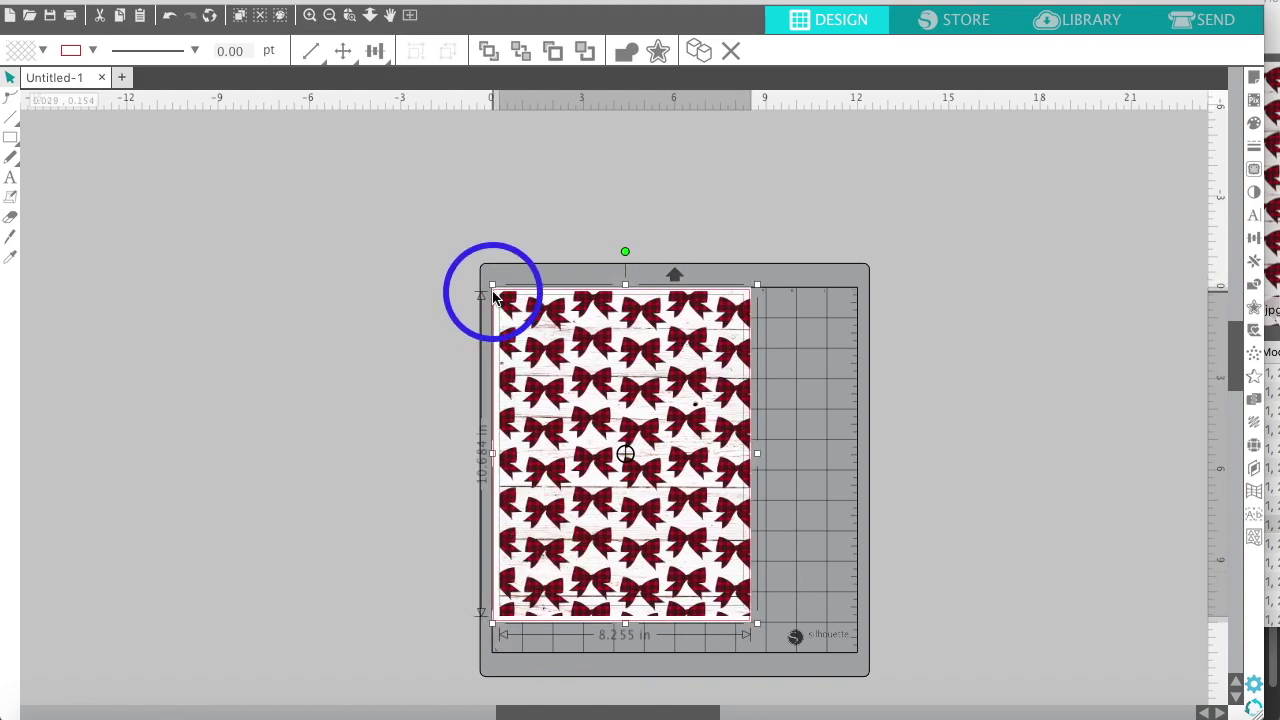
pyautogui.moveTo(491, 286); pyautogui.dragTo(468, 281)
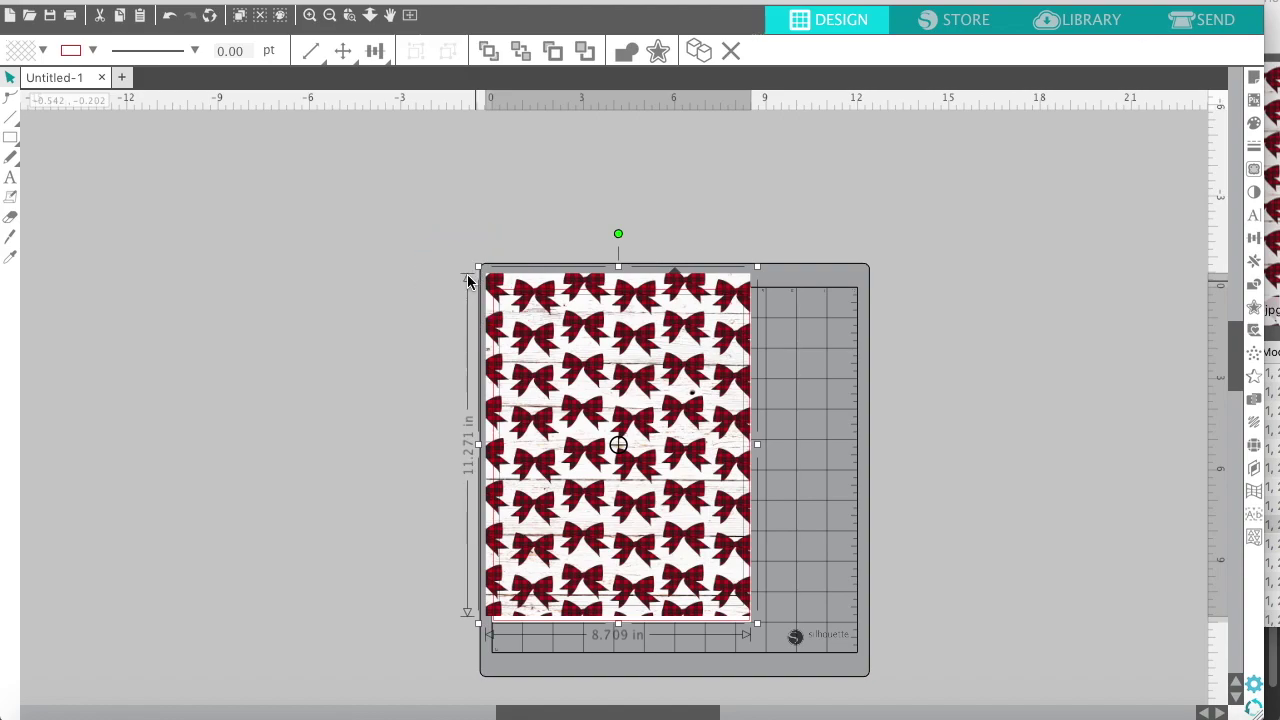
pyautogui.moveTo(563, 367); pyautogui.dragTo(565, 377)
# Move the bow image aside to examine the page's print margins, and place it back over the page.
pyautogui.click(310, 15)
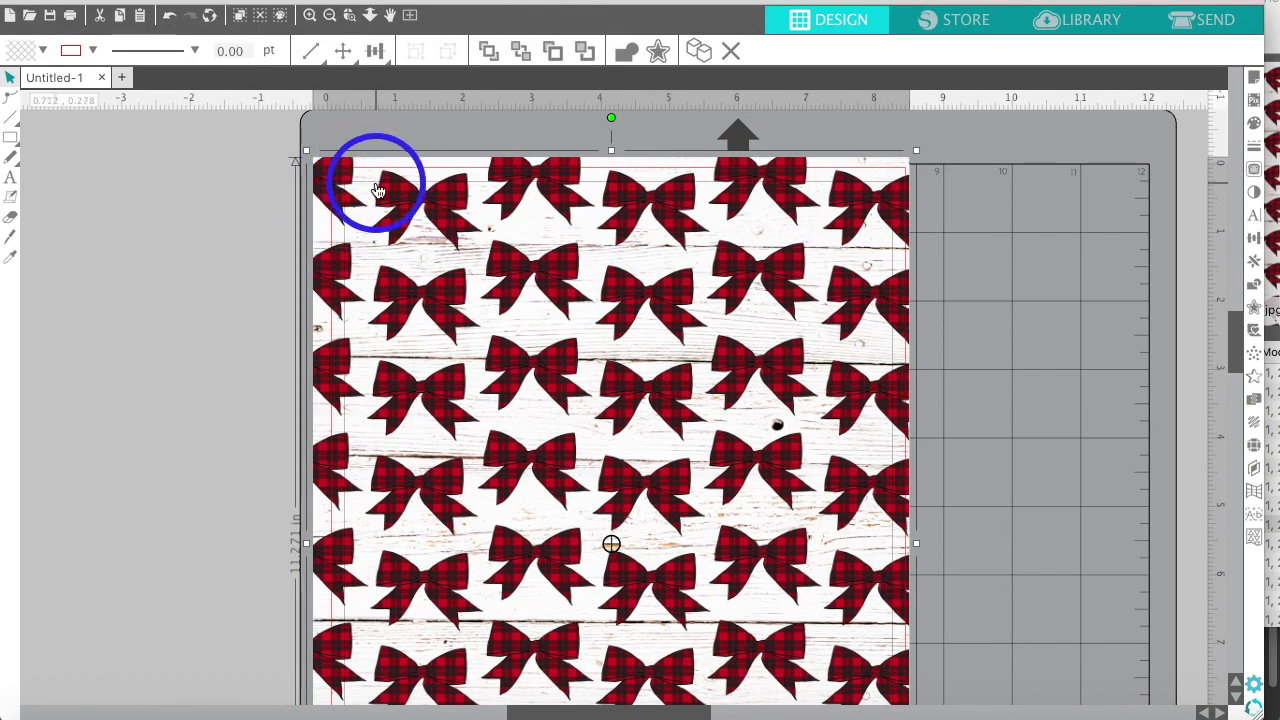
pyautogui.moveTo(374, 224); pyautogui.dragTo(249, 332)
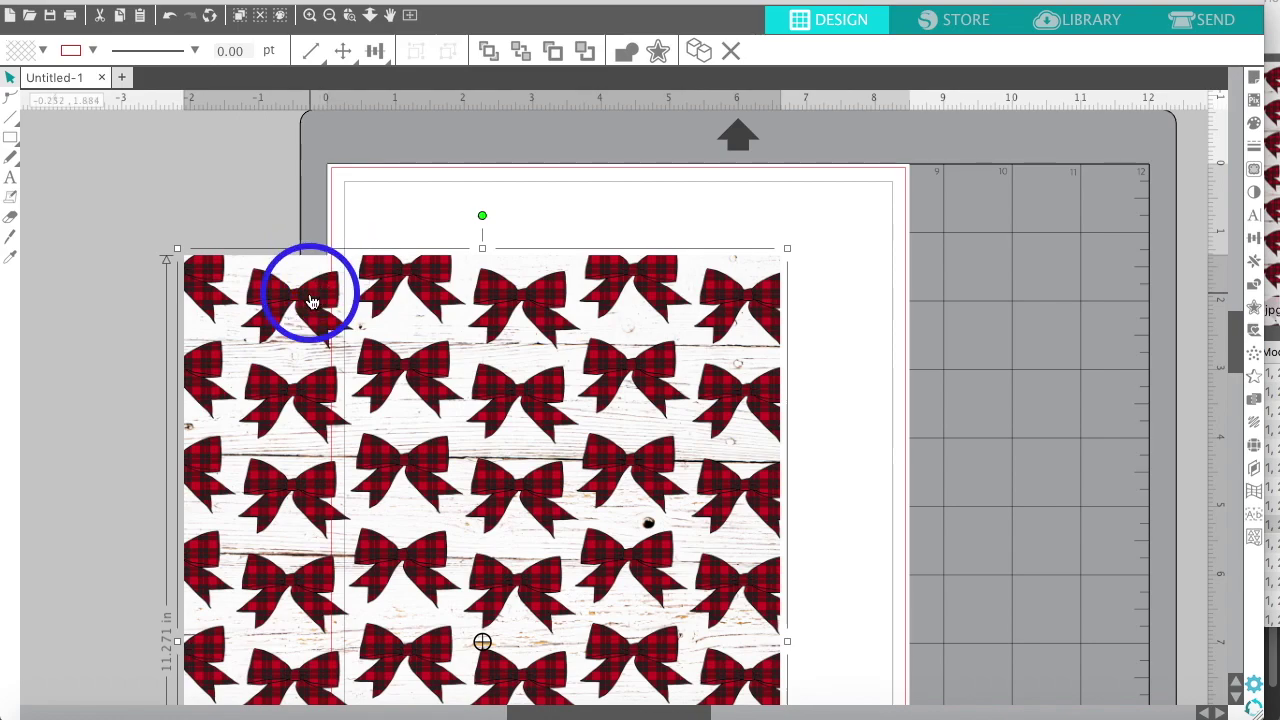
pyautogui.moveTo(312, 302); pyautogui.dragTo(451, 207)
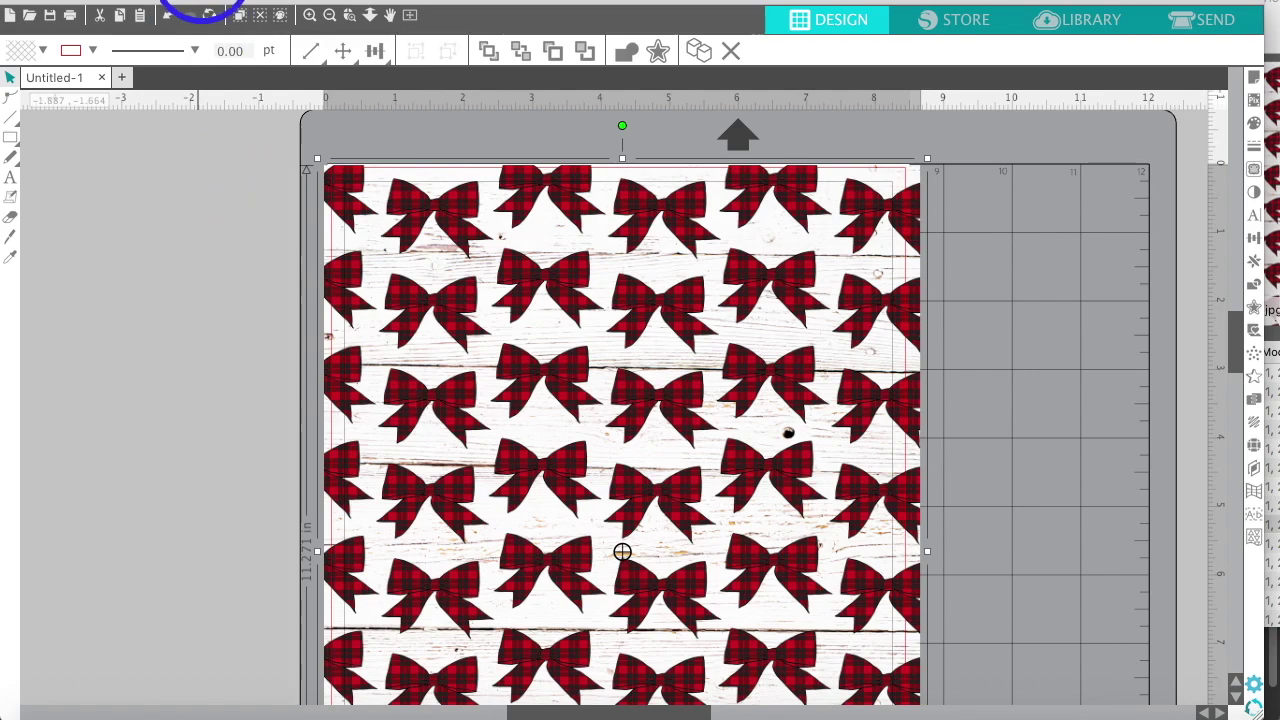
# Set the print page setup to Canon MG7700 series 5 with US Letter Borderless paper, and move the bow image partly off the page.
pyautogui.click(199, 1)
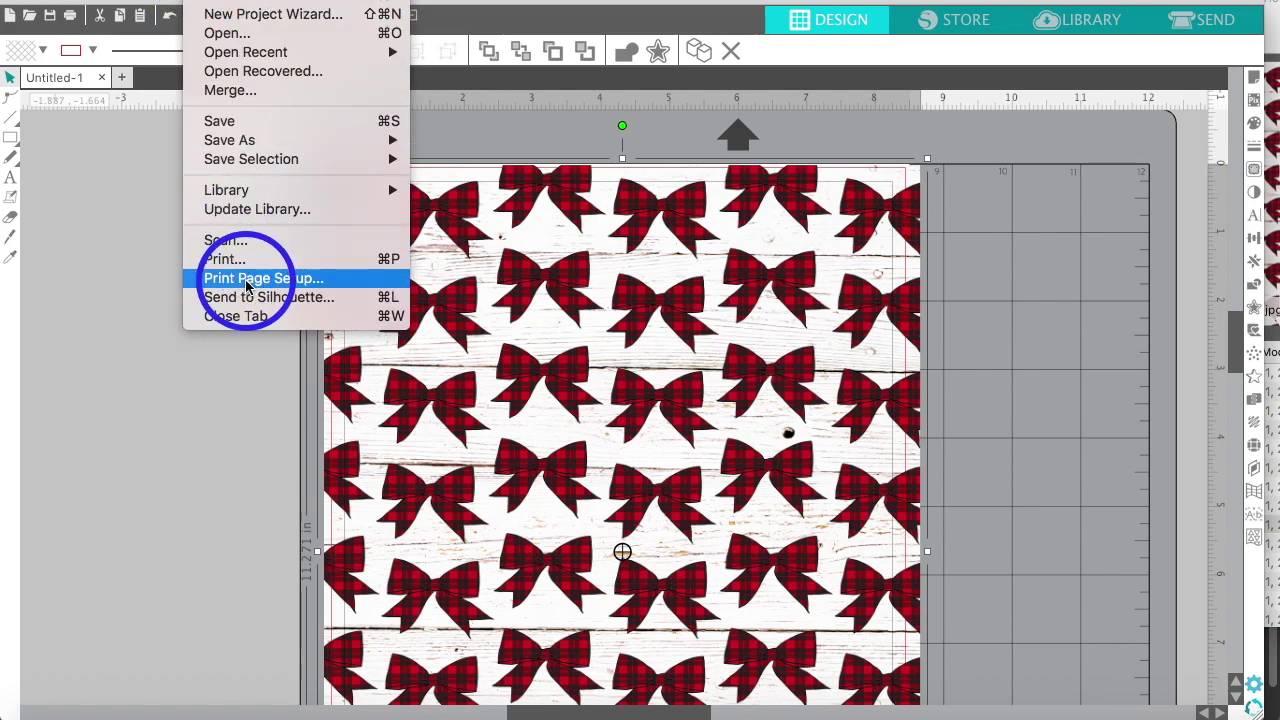
pyautogui.click(277, 282)
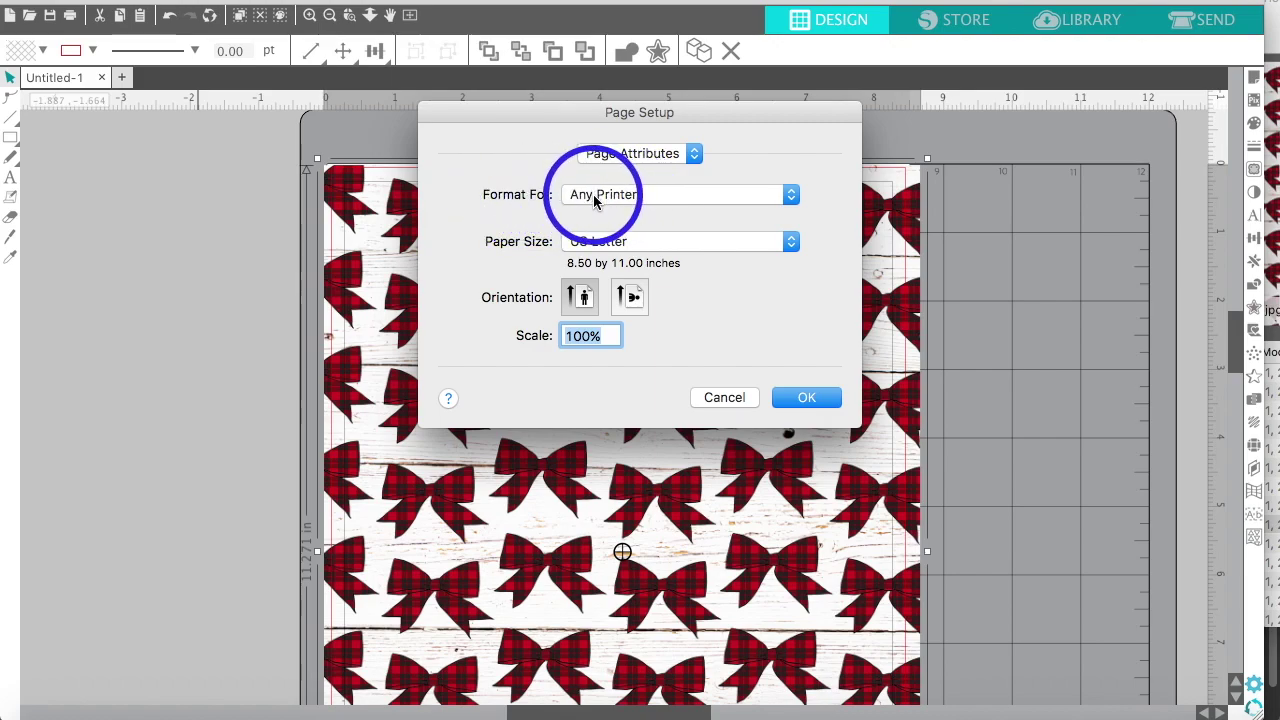
pyautogui.click(601, 248)
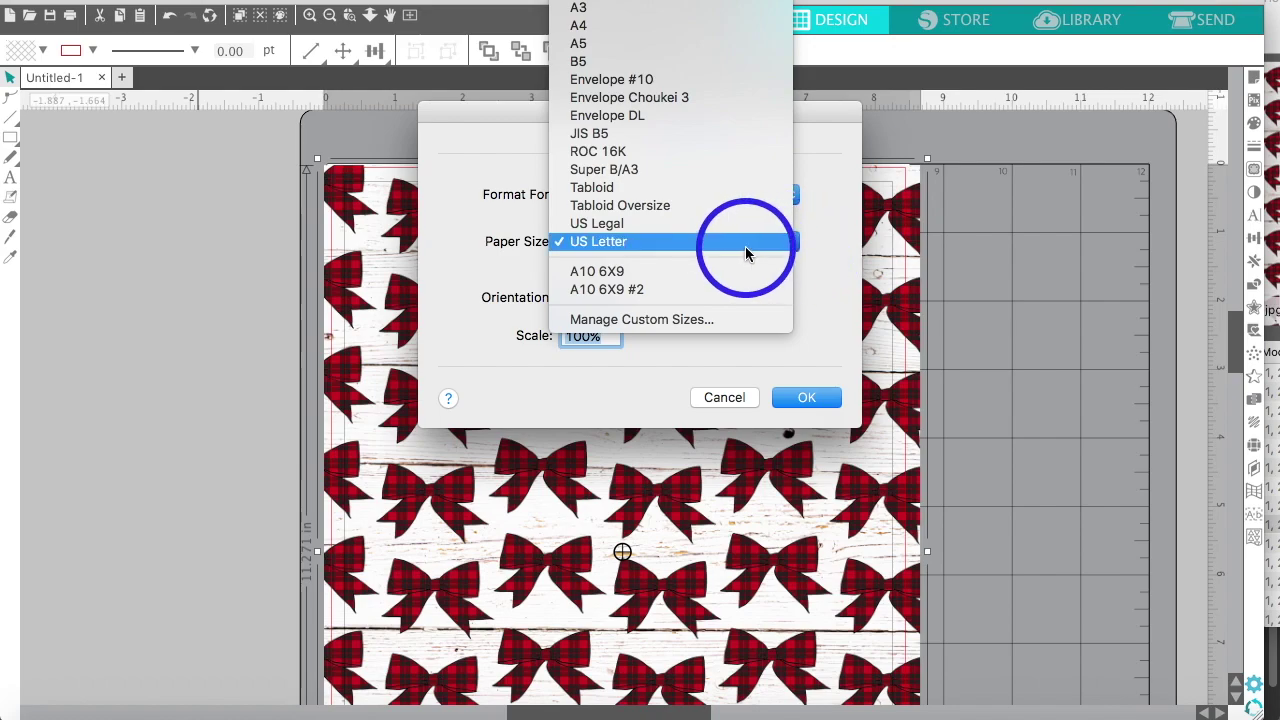
pyautogui.click(486, 212)
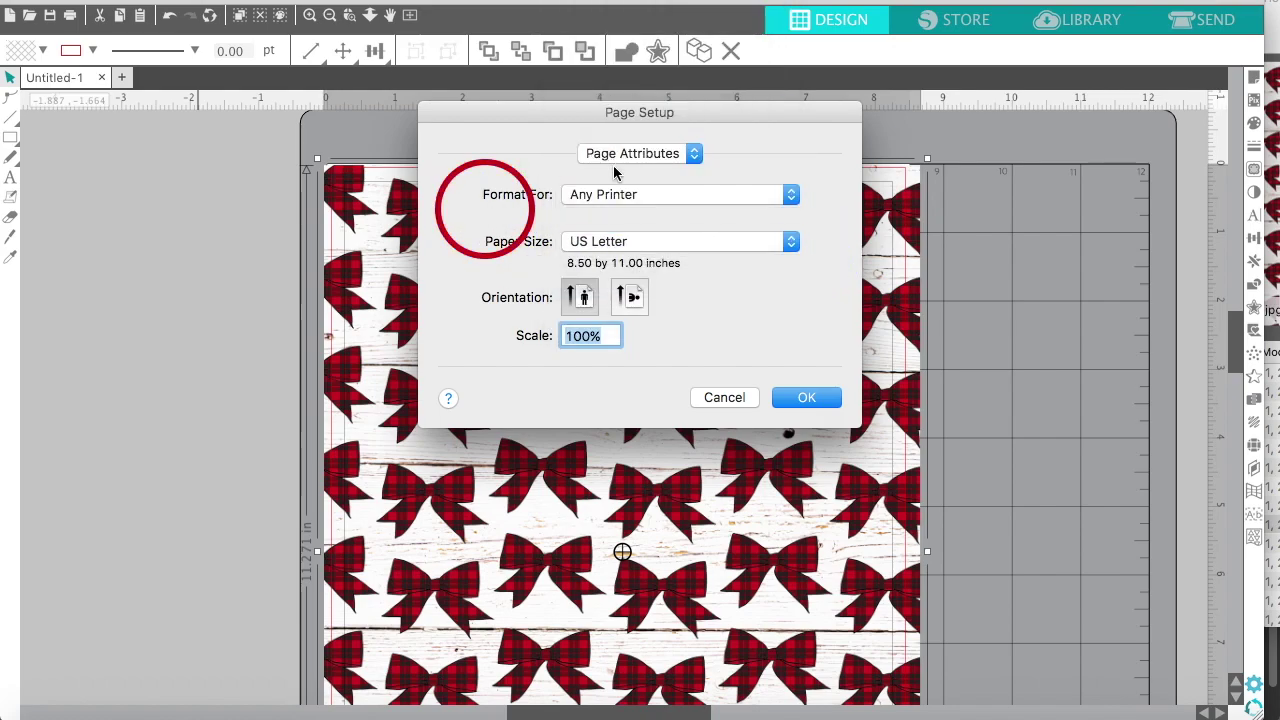
pyautogui.click(608, 199)
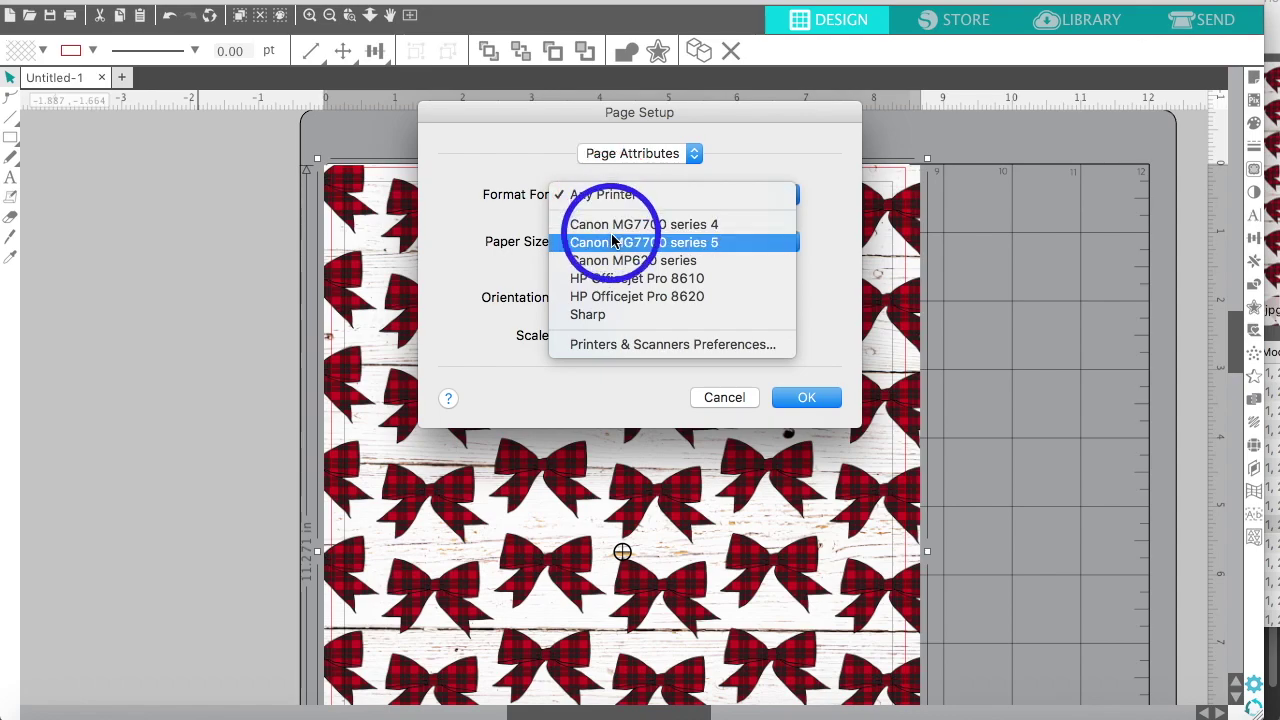
pyautogui.click(614, 243)
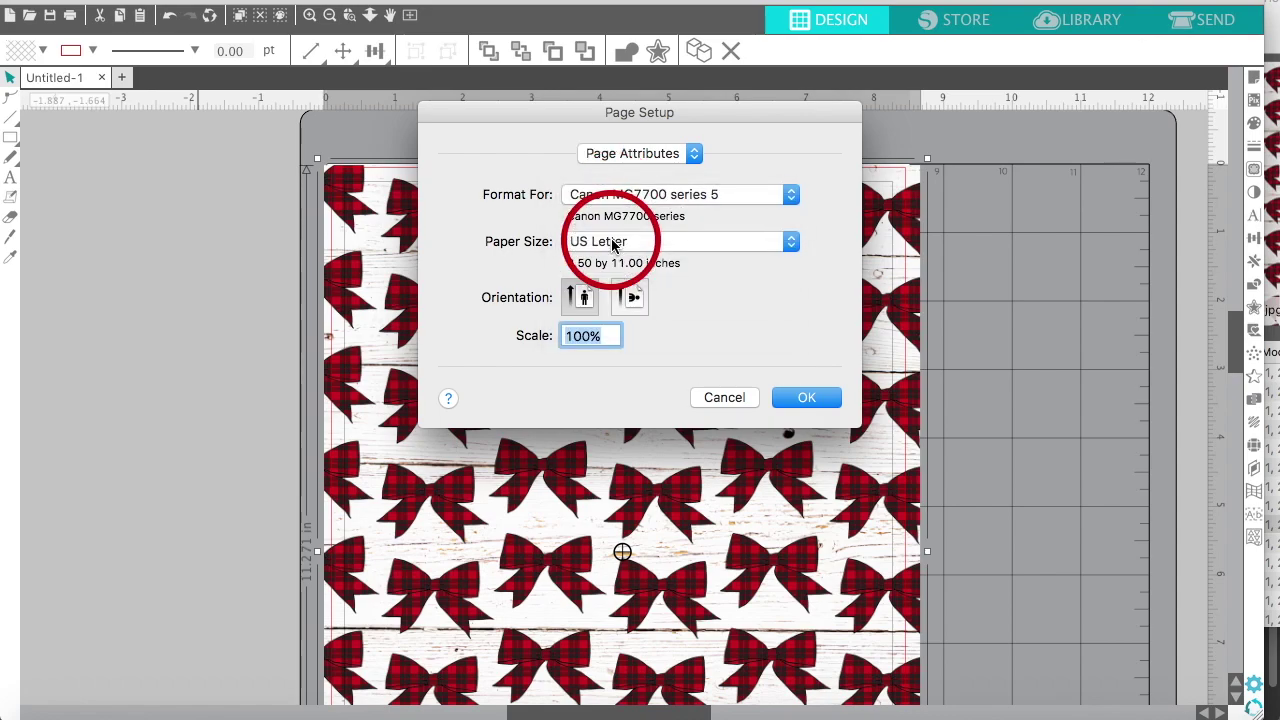
pyautogui.click(592, 243)
pyautogui.moveTo(575, 244)
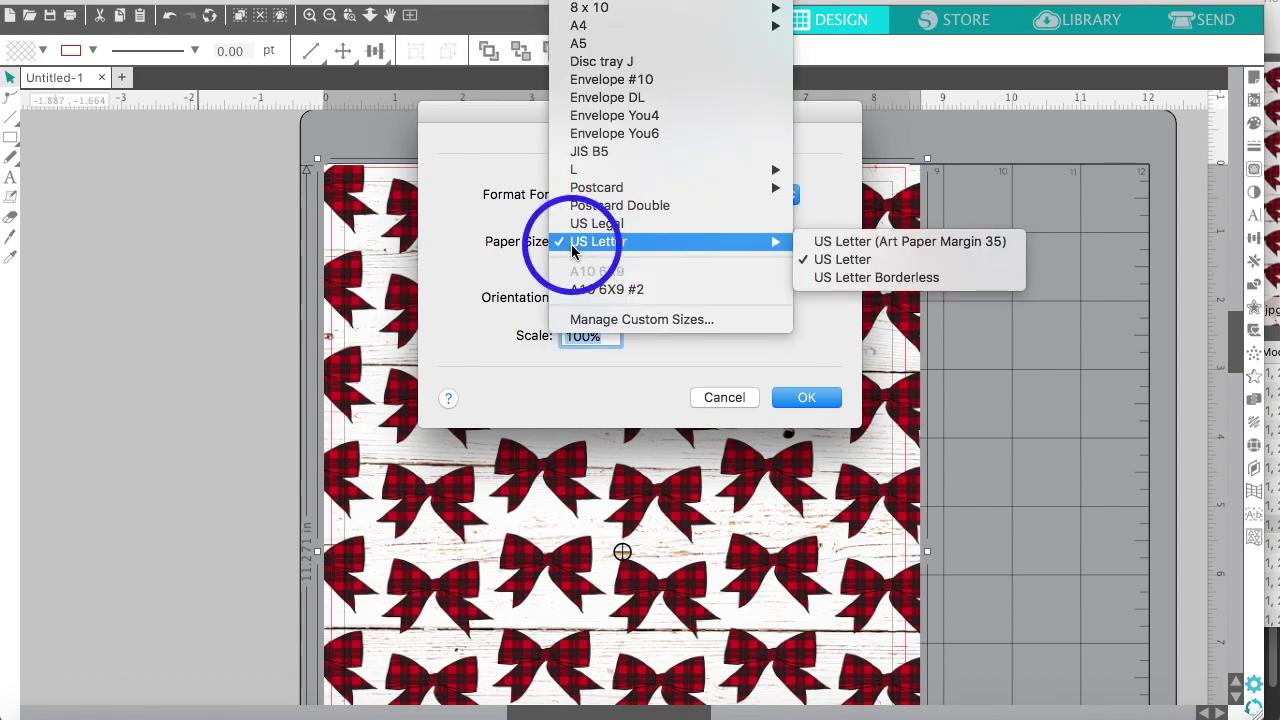
pyautogui.click(888, 280)
pyautogui.click(812, 398)
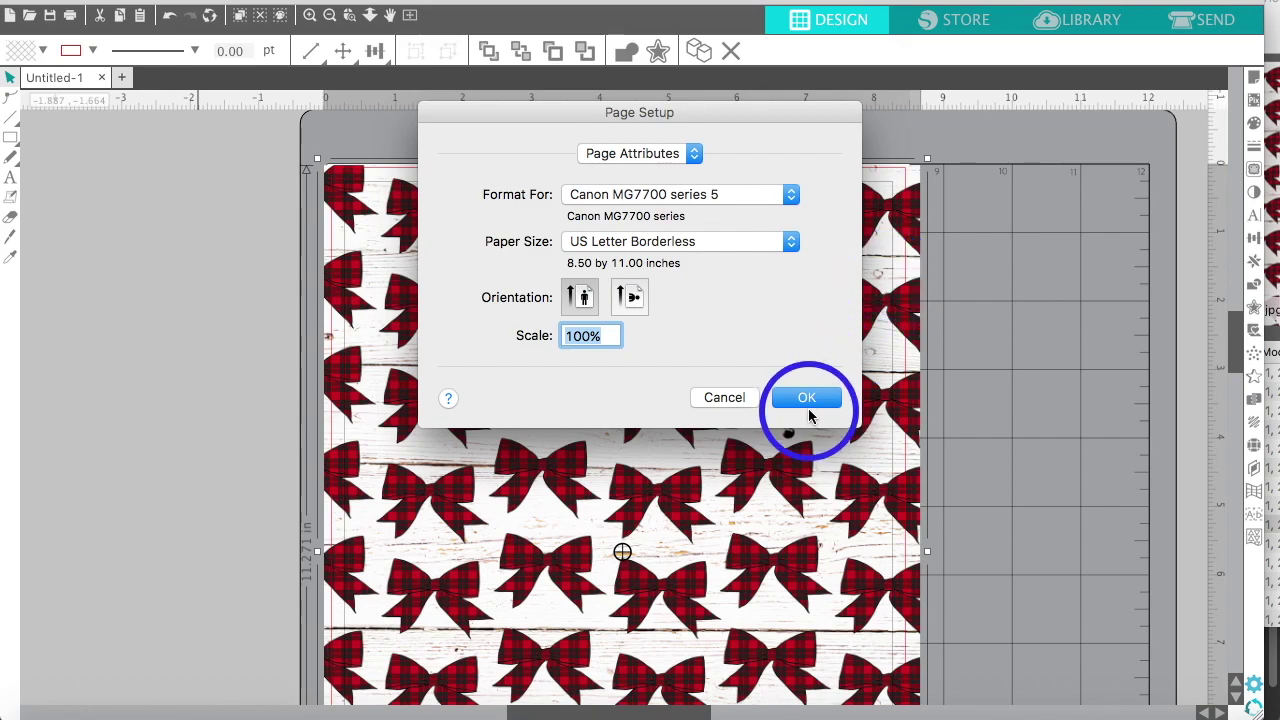
pyautogui.moveTo(537, 263); pyautogui.dragTo(293, 408)
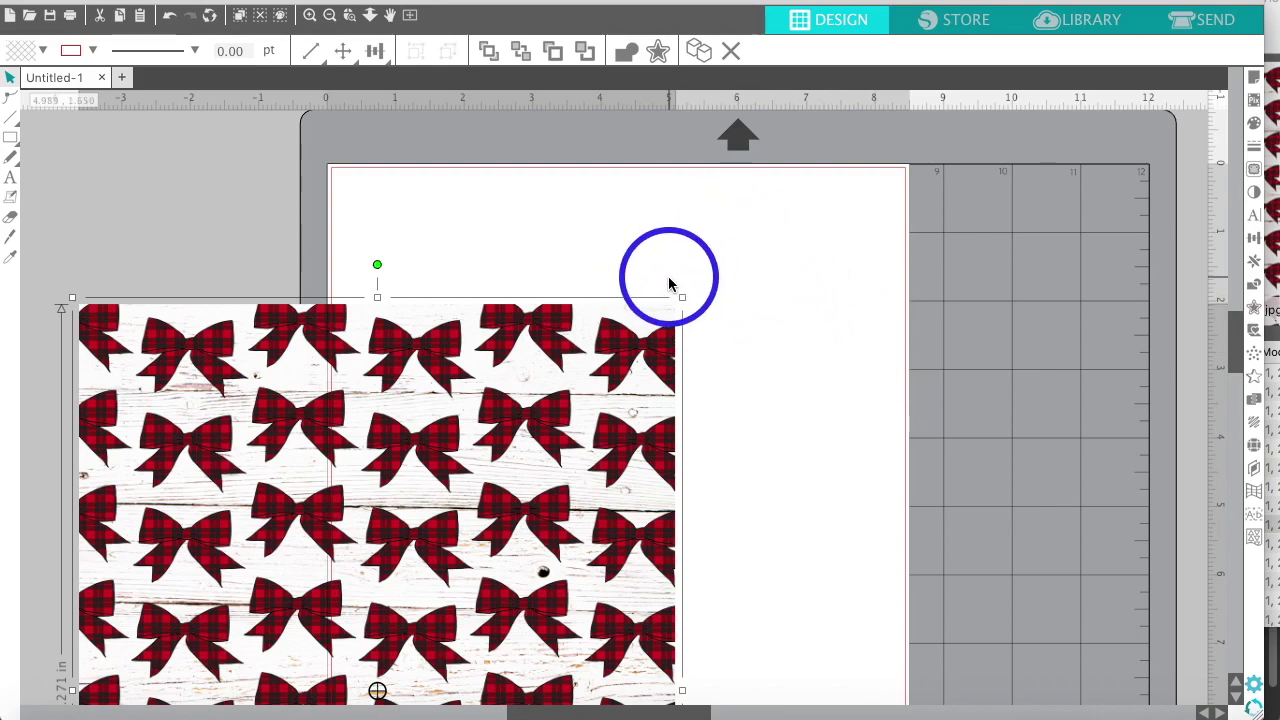
# Move the bow image back over the letter page so it covers the page to every edge.
pyautogui.moveTo(374, 385); pyautogui.dragTo(617, 252)
pyautogui.scroll(-6, 306, 257)
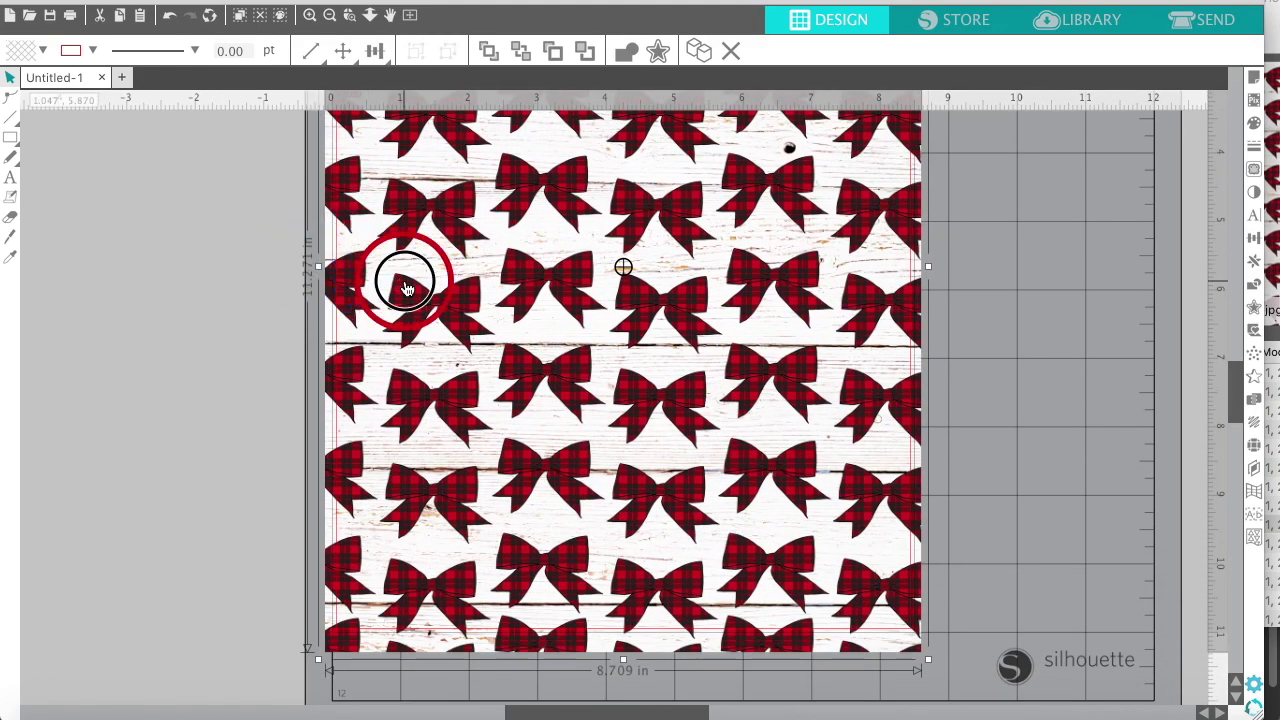
pyautogui.scroll(2, 400, 275)
pyautogui.scroll(2, 212, 318)
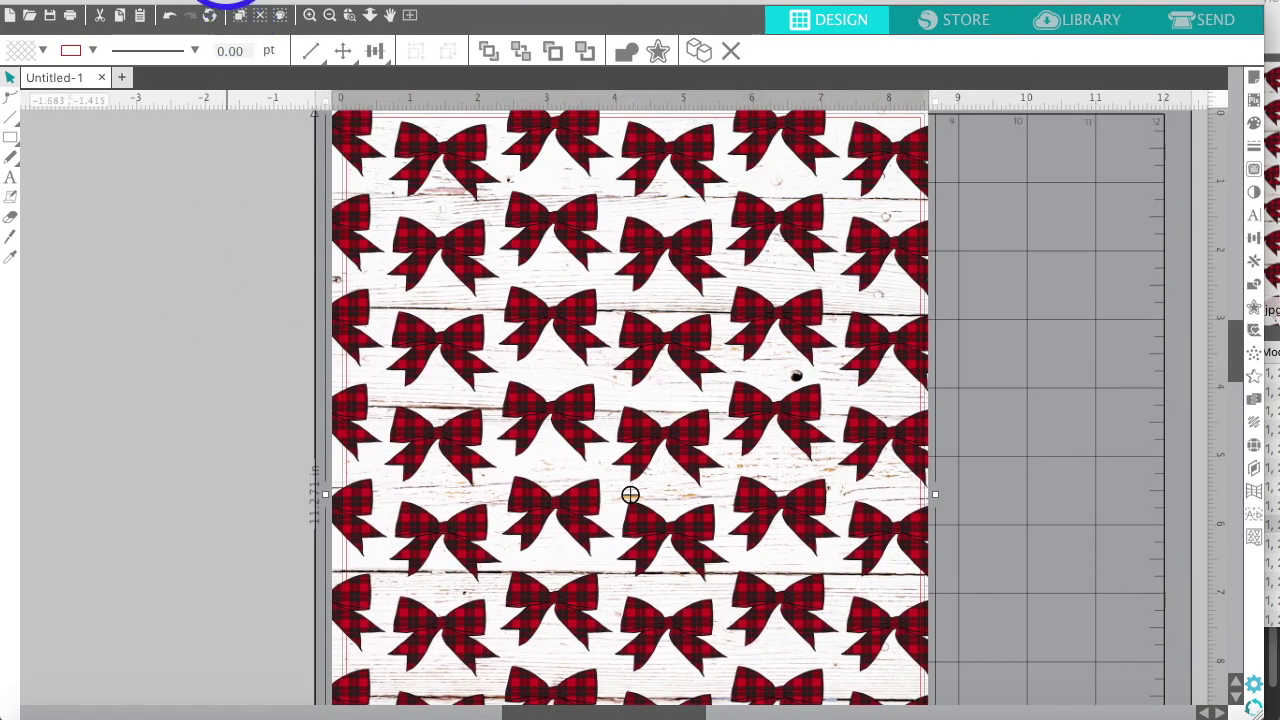
# Open the print settings and review the Media & Quality paper types for the HP Officejet Pro 8610.
pyautogui.click(205, 8)
pyautogui.click(226, 260)
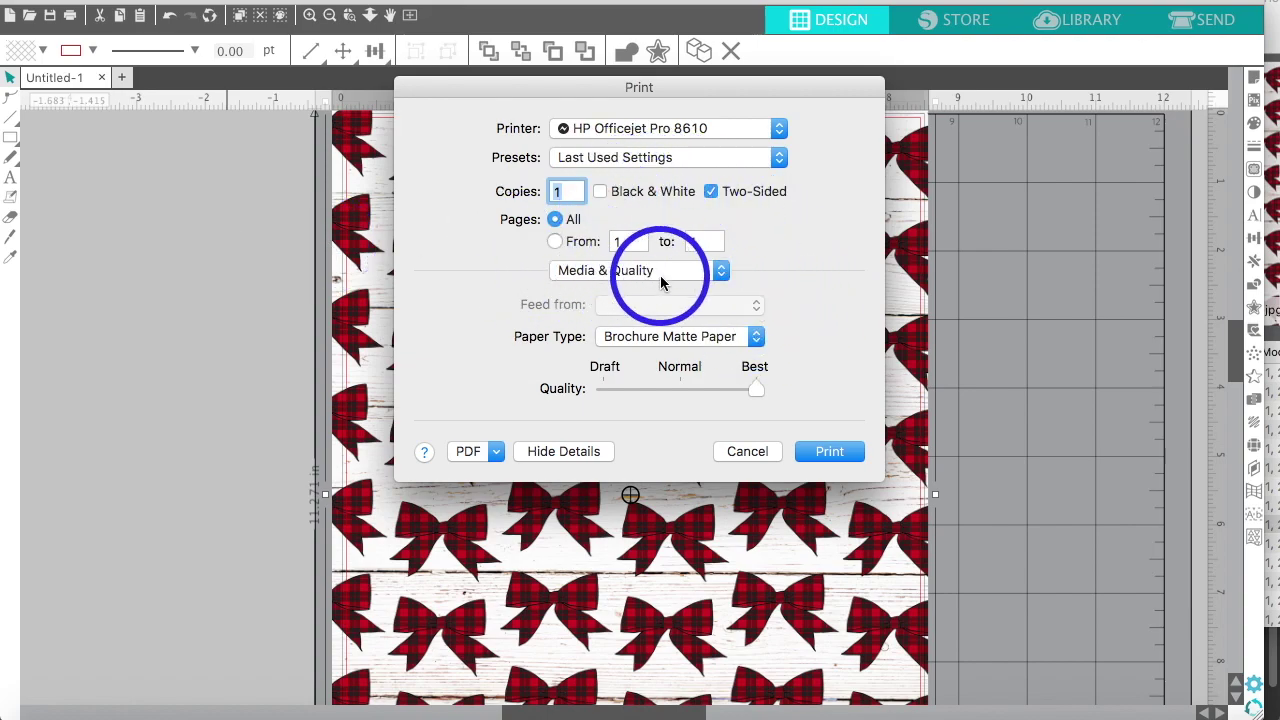
pyautogui.click(561, 280)
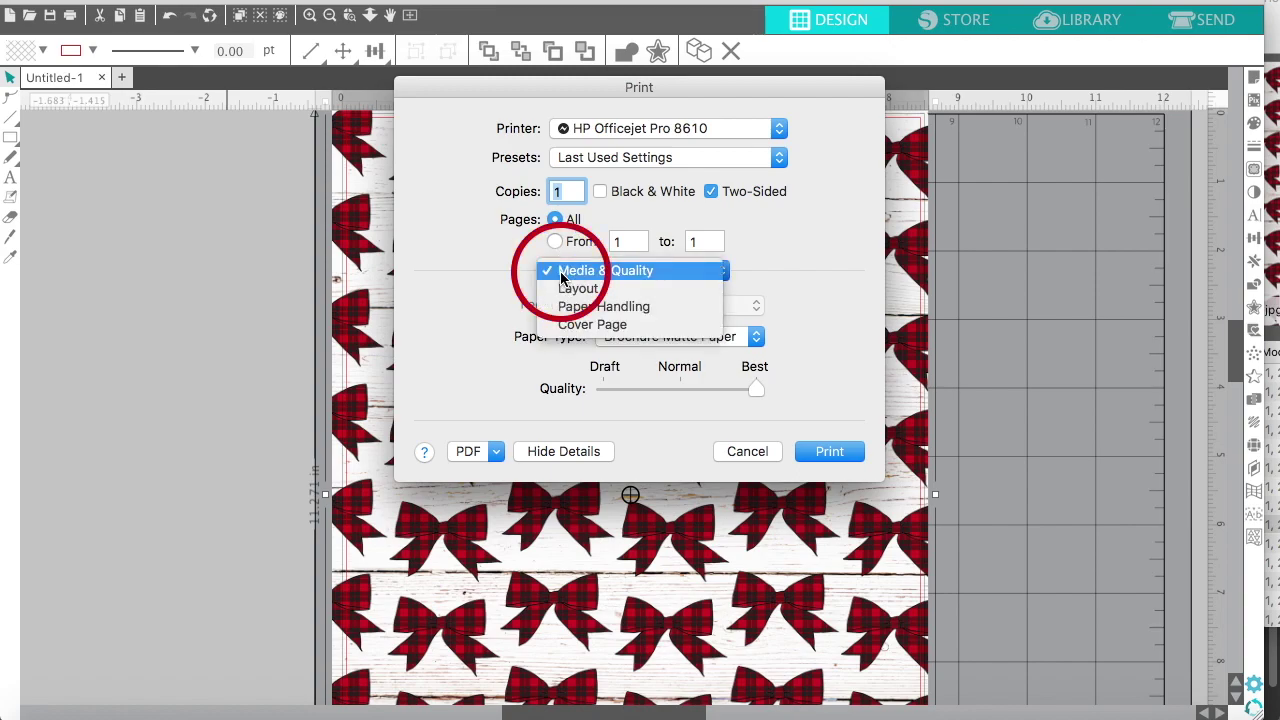
pyautogui.click(560, 274)
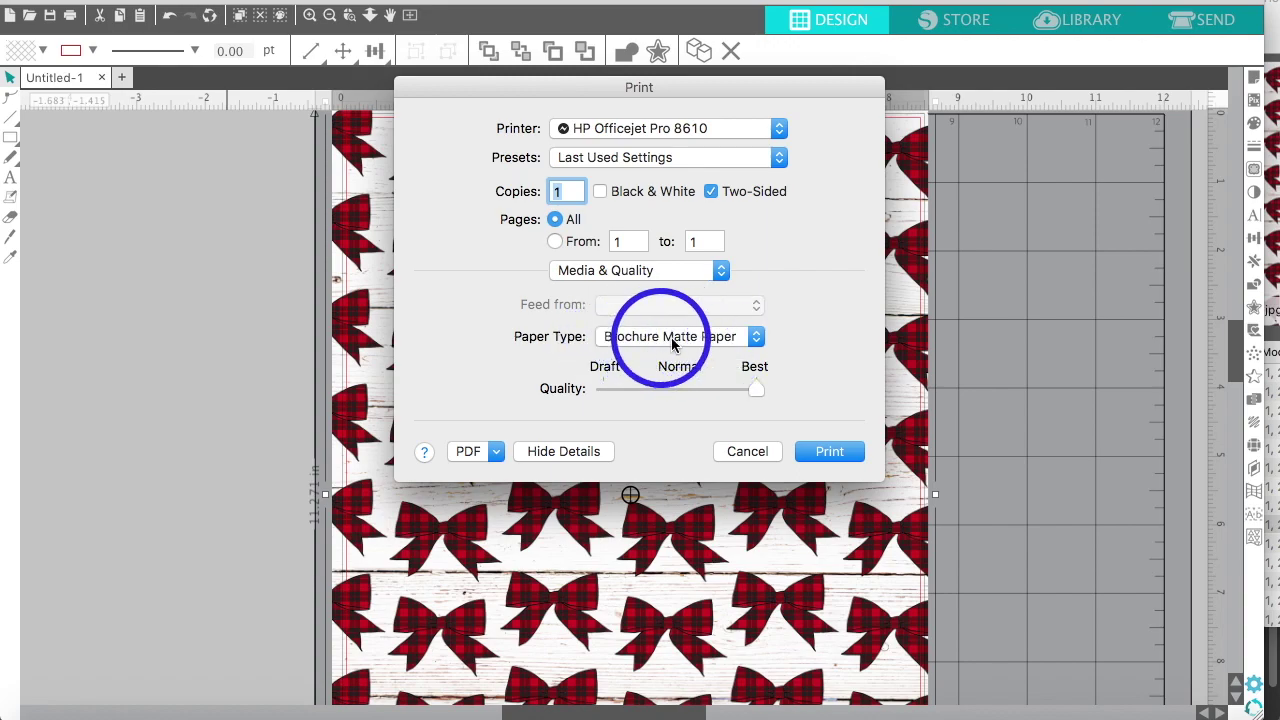
pyautogui.click(755, 338)
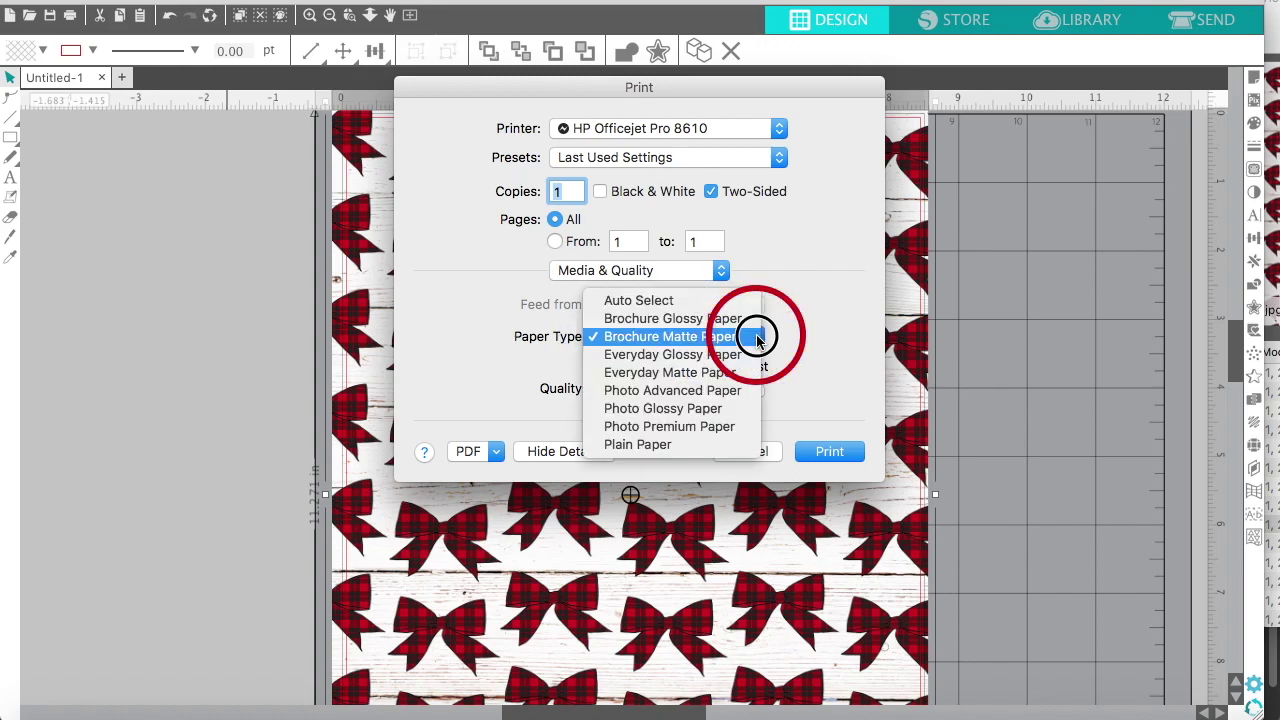
pyautogui.click(757, 338)
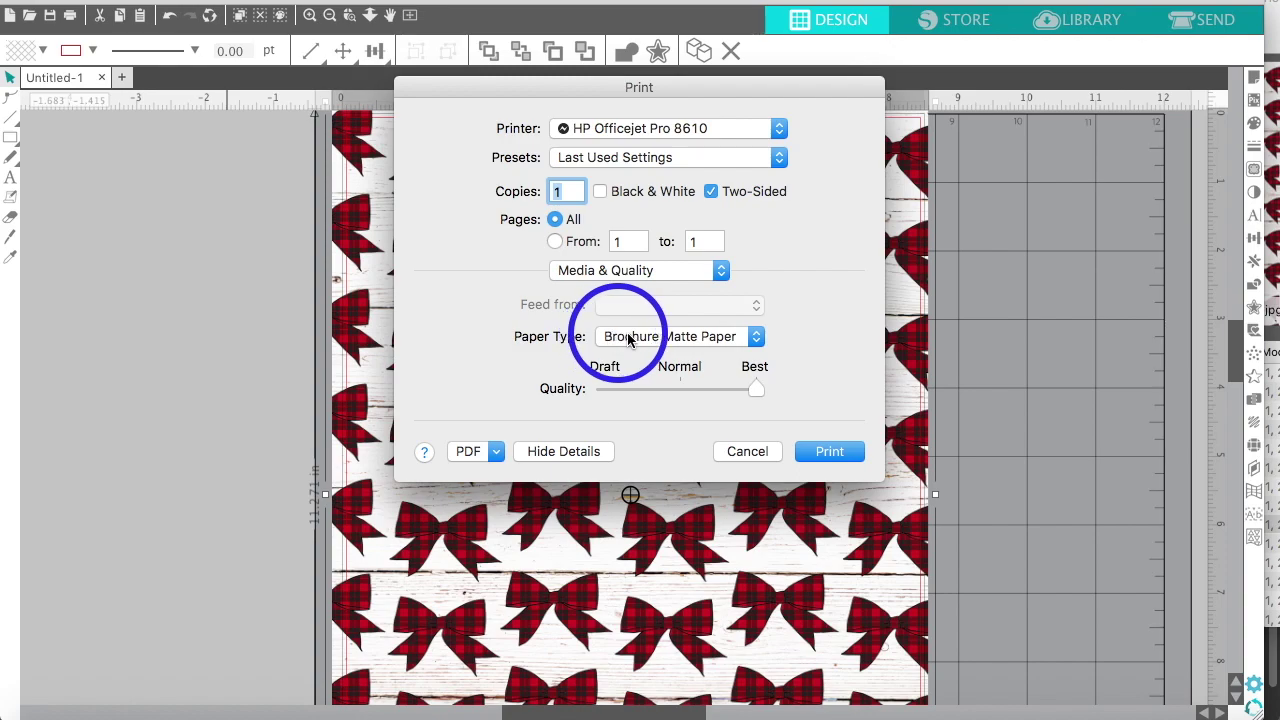
pyautogui.click(753, 338)
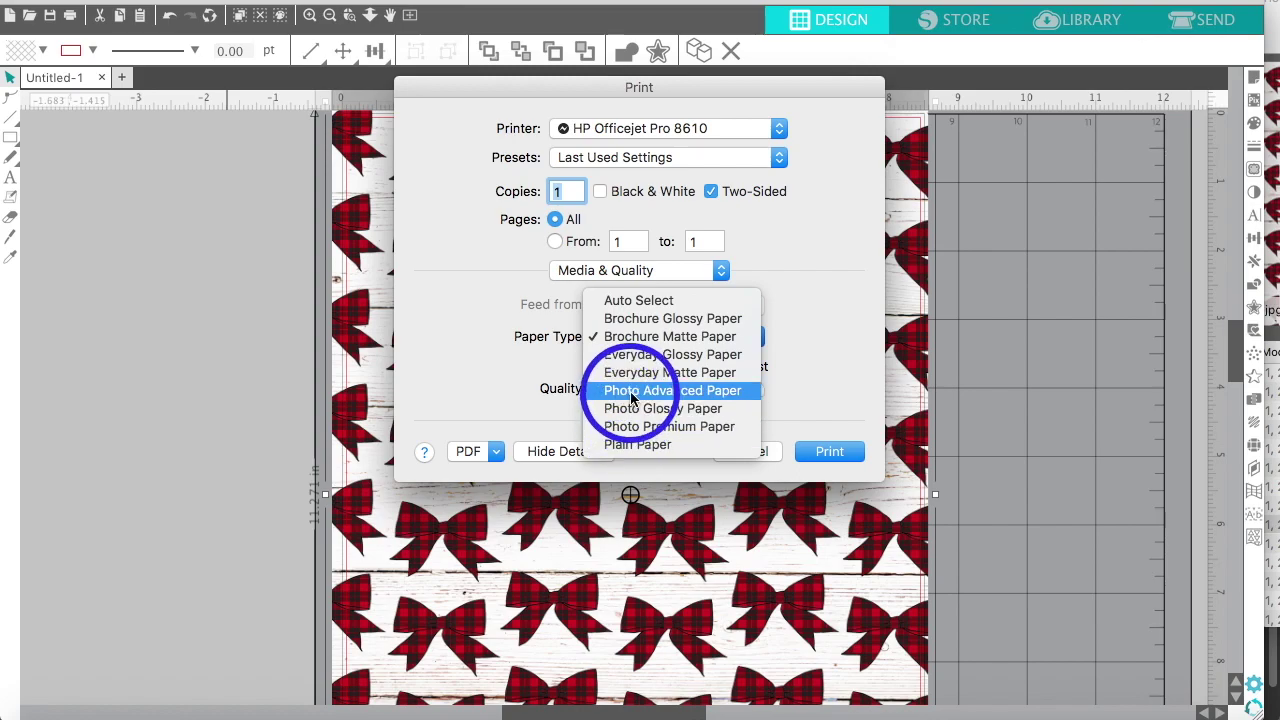
pyautogui.click(535, 384)
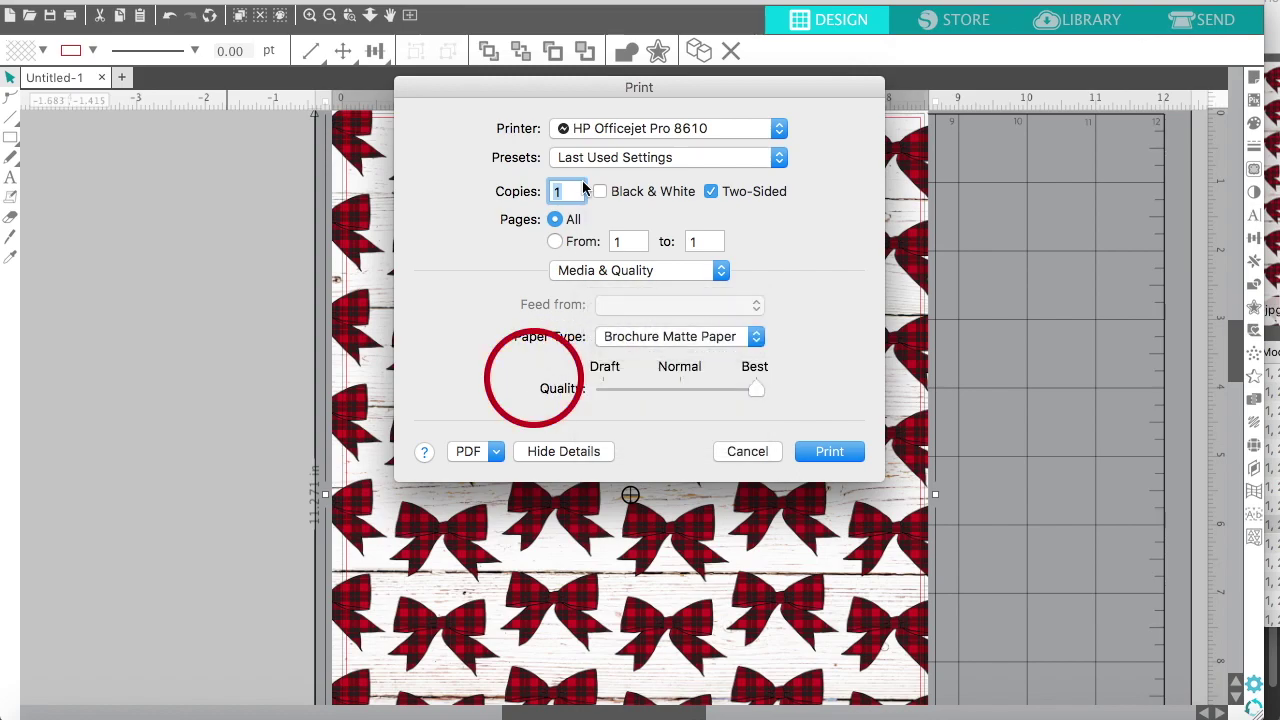
# Switch the printer to Canon MG7700 series 5, review its Quality & Media settings with High print quality, and cancel printing.
pyautogui.click(578, 130)
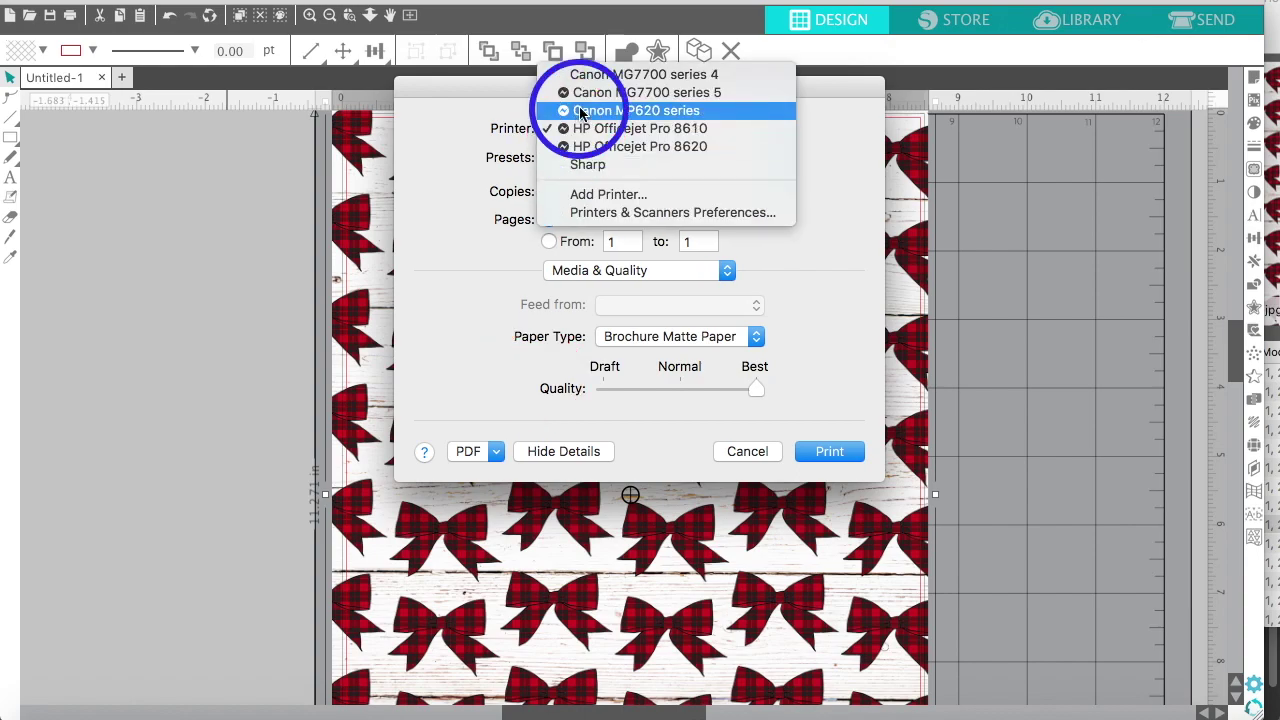
pyautogui.click(578, 92)
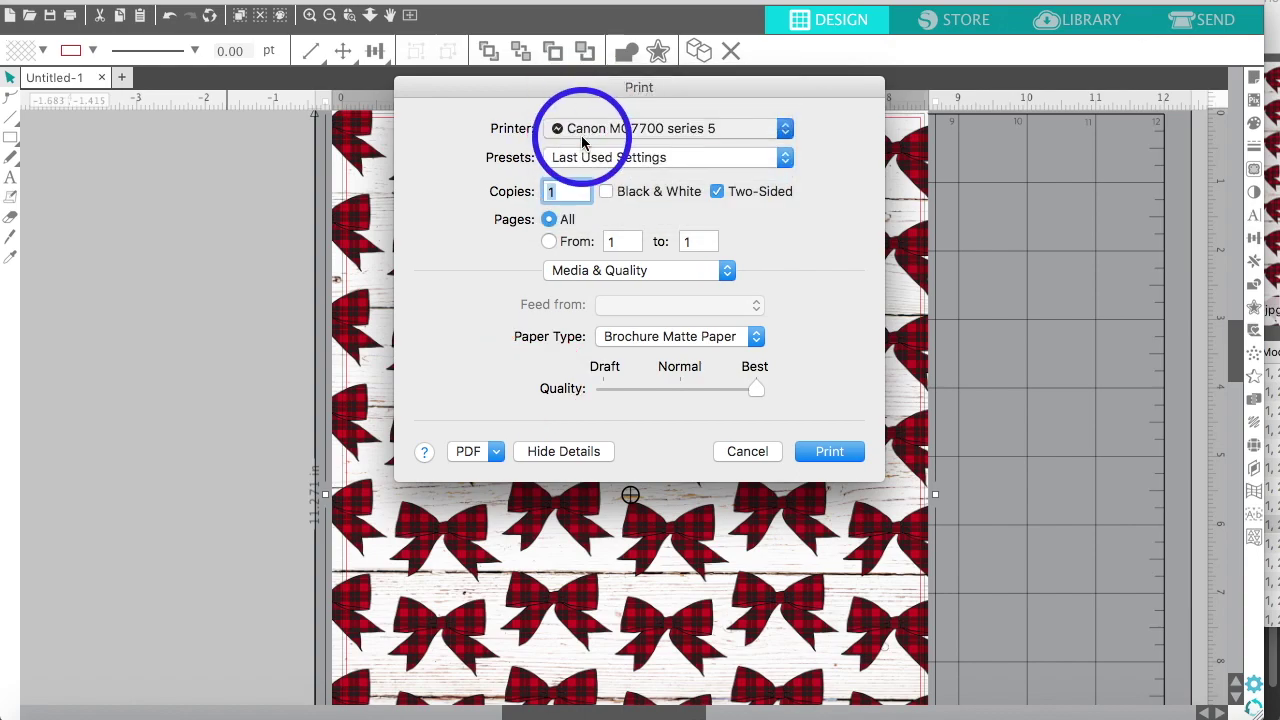
pyautogui.click(595, 270)
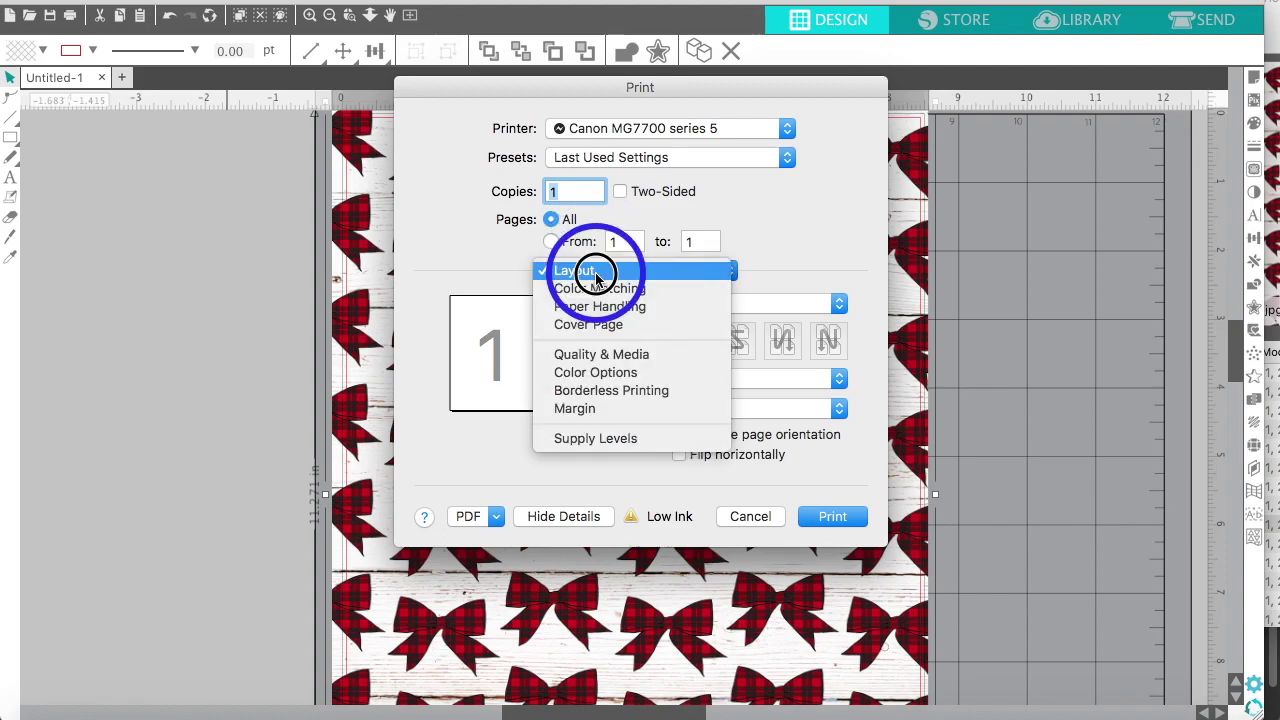
pyautogui.click(601, 354)
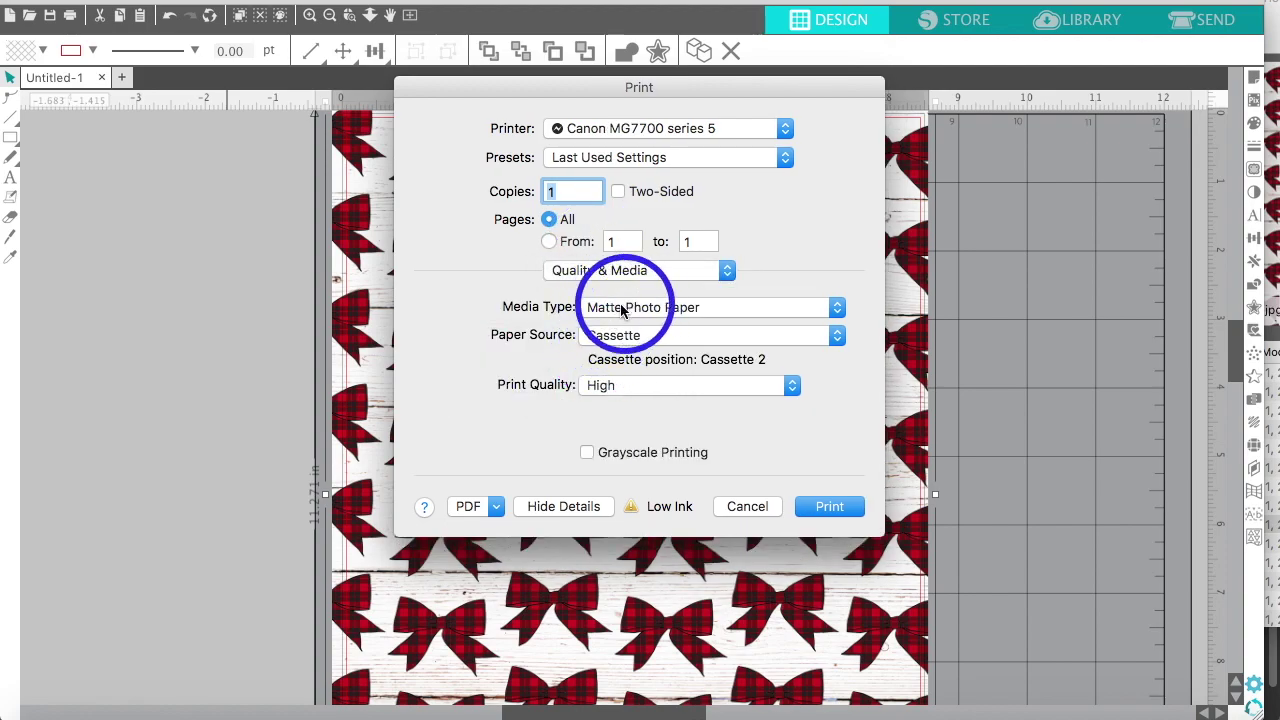
pyautogui.click(598, 388)
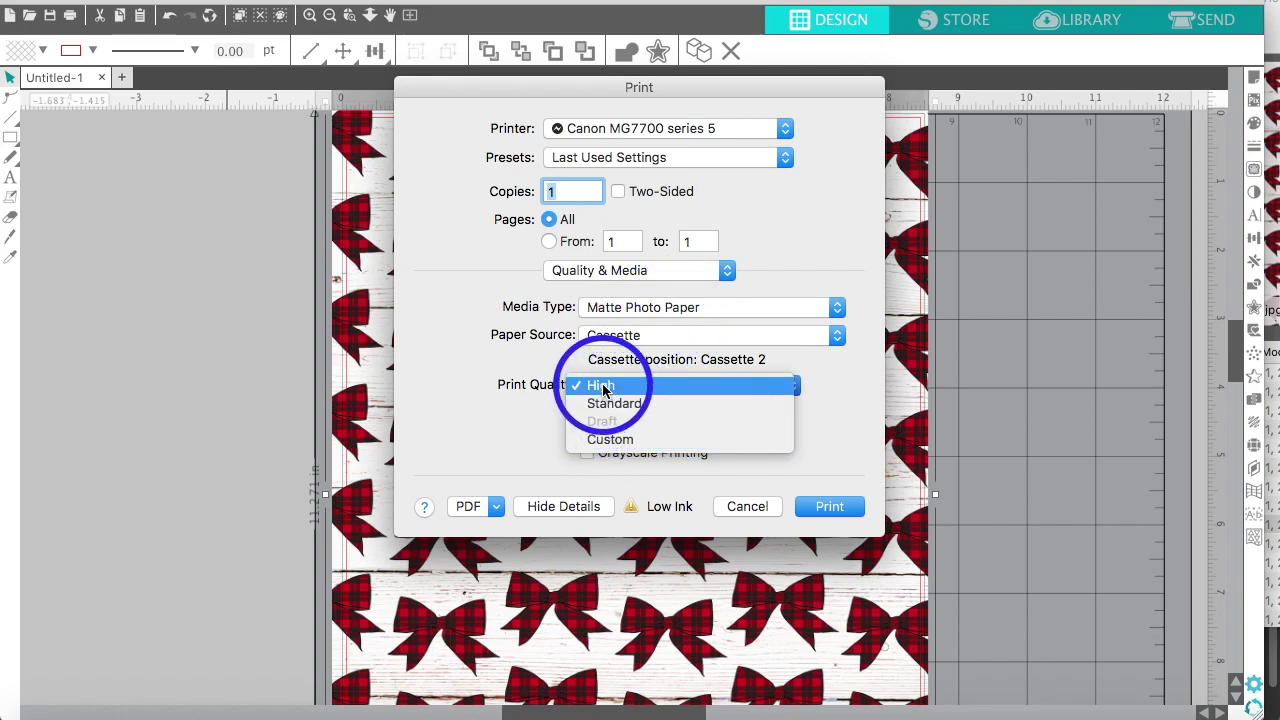
pyautogui.click(600, 388)
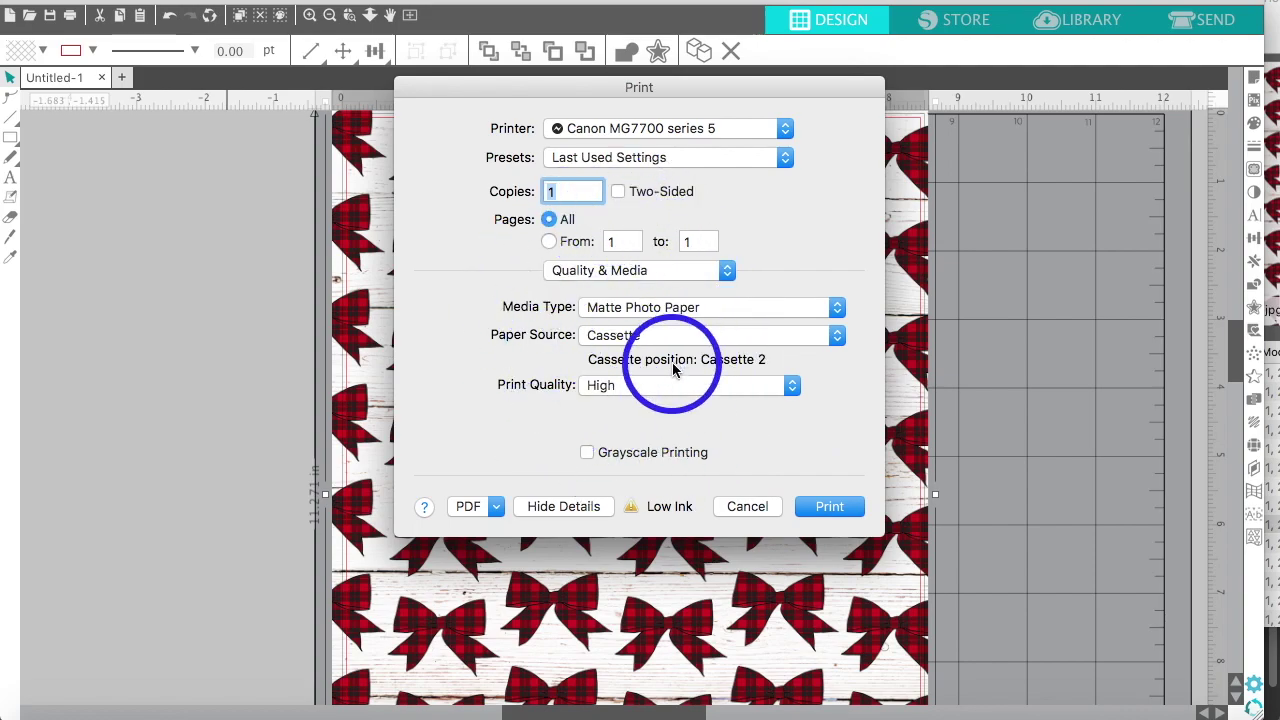
pyautogui.click(747, 507)
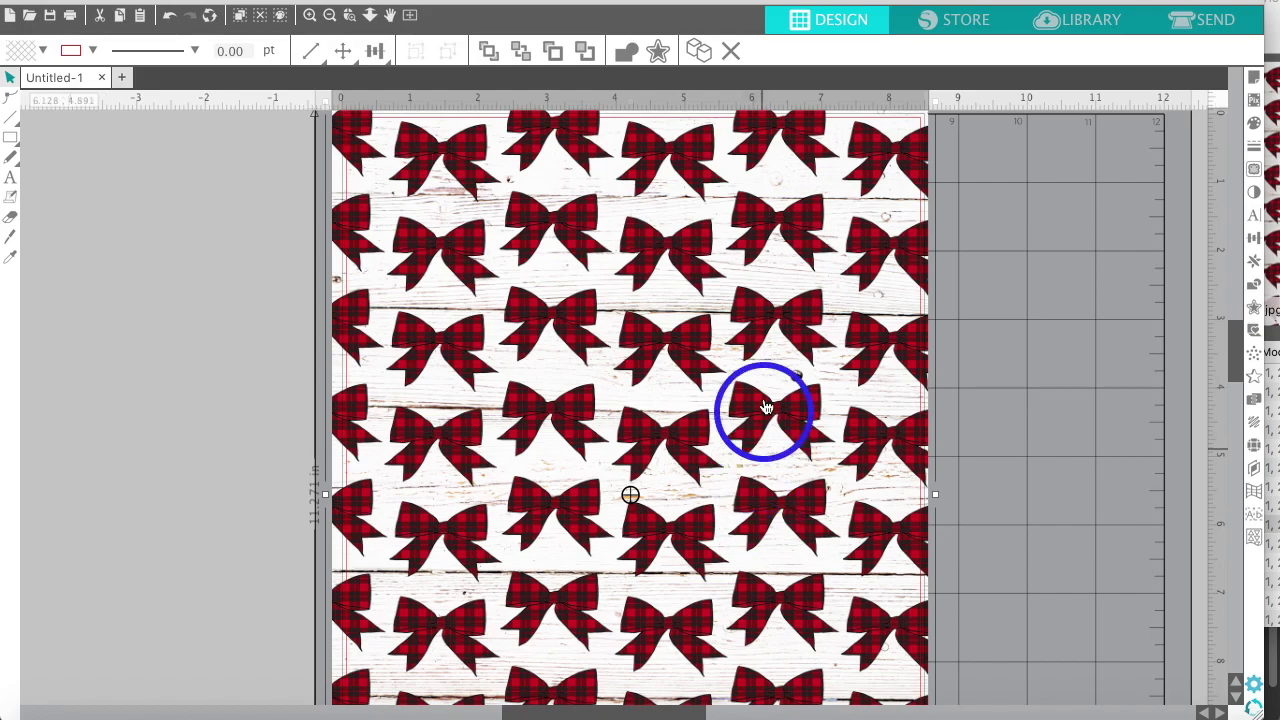
# Select the bow image on the page and open the advanced options of its pattern fill.
pyautogui.click(333, 18)
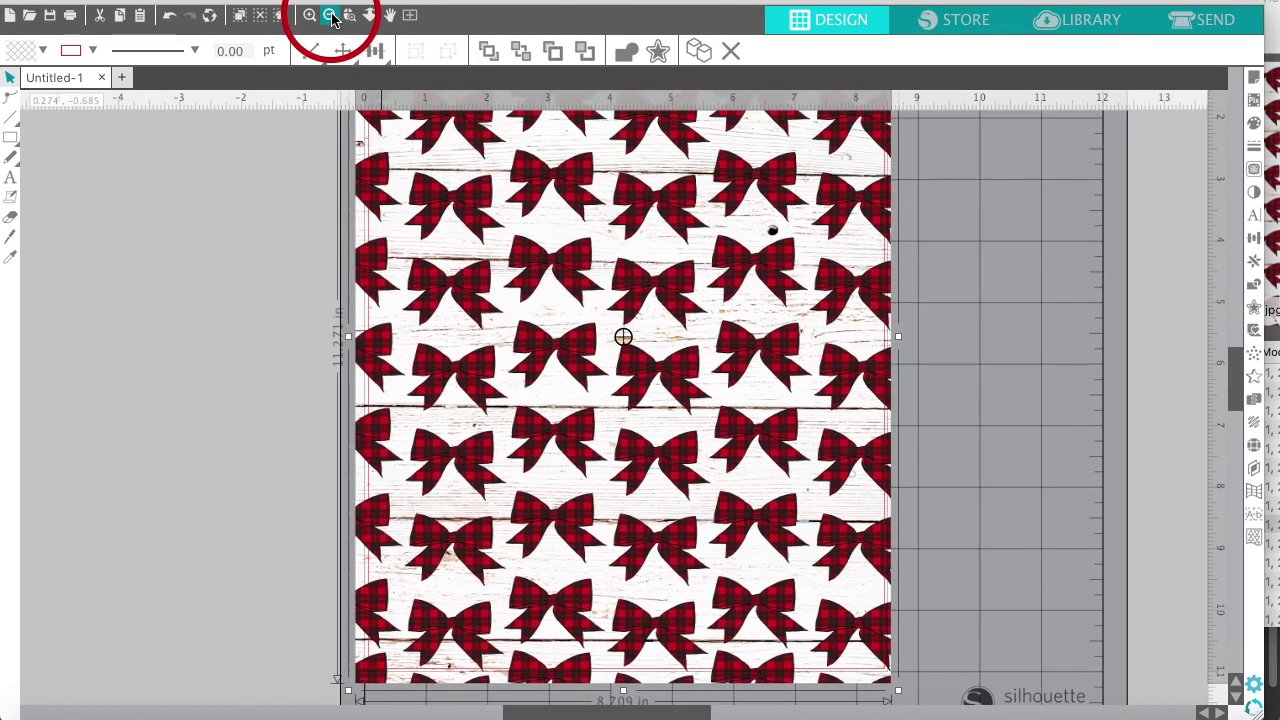
pyautogui.hscroll(3, 320, 228)
pyautogui.scroll(-2, 320, 228)
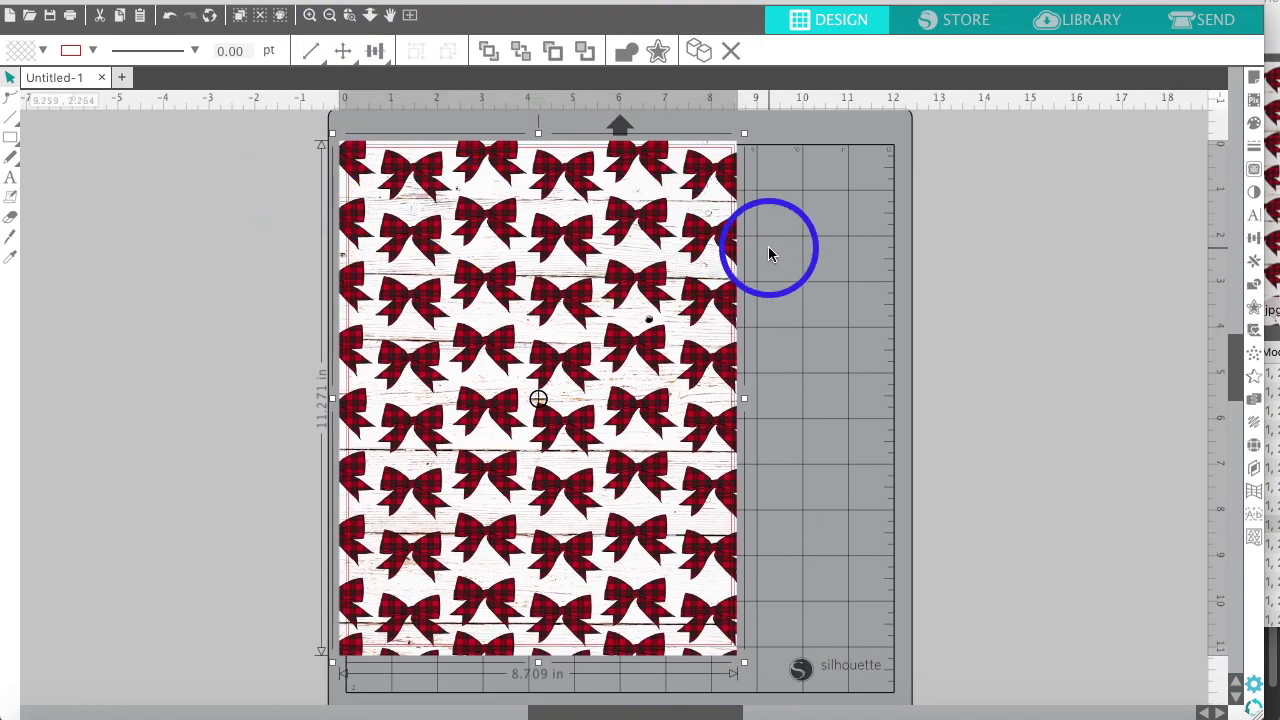
pyautogui.click(885, 270)
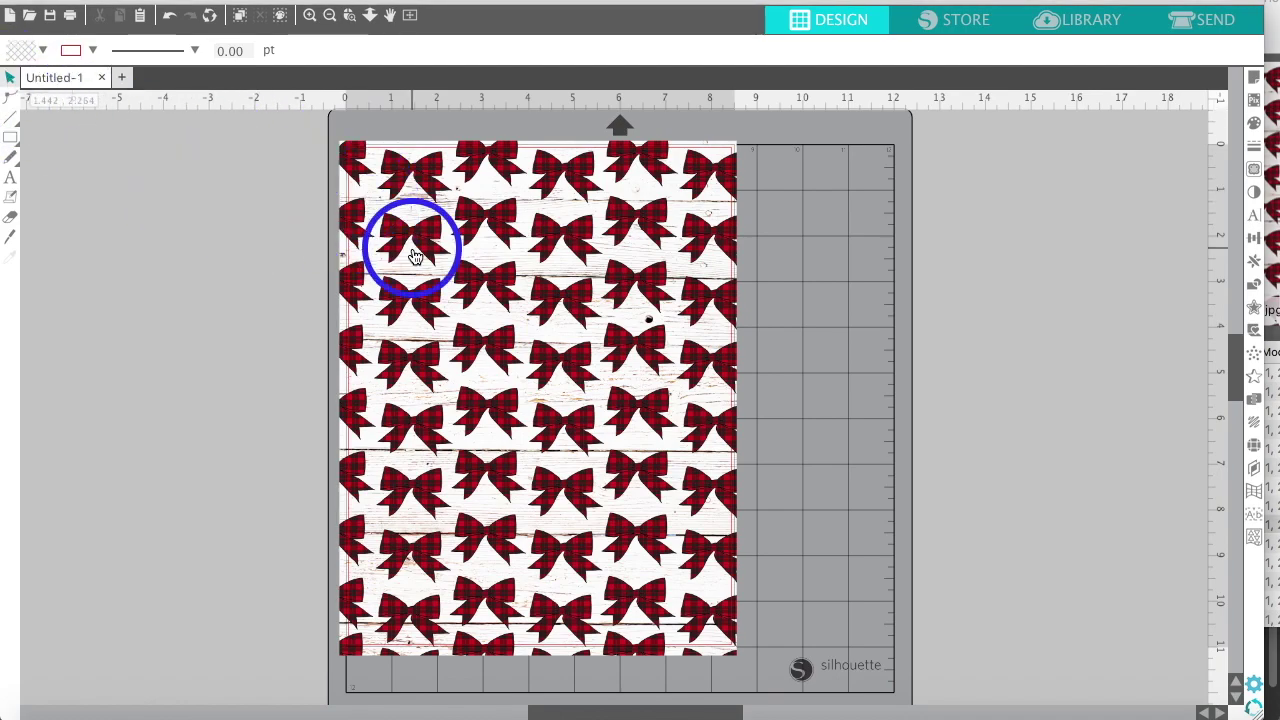
pyautogui.click(450, 260)
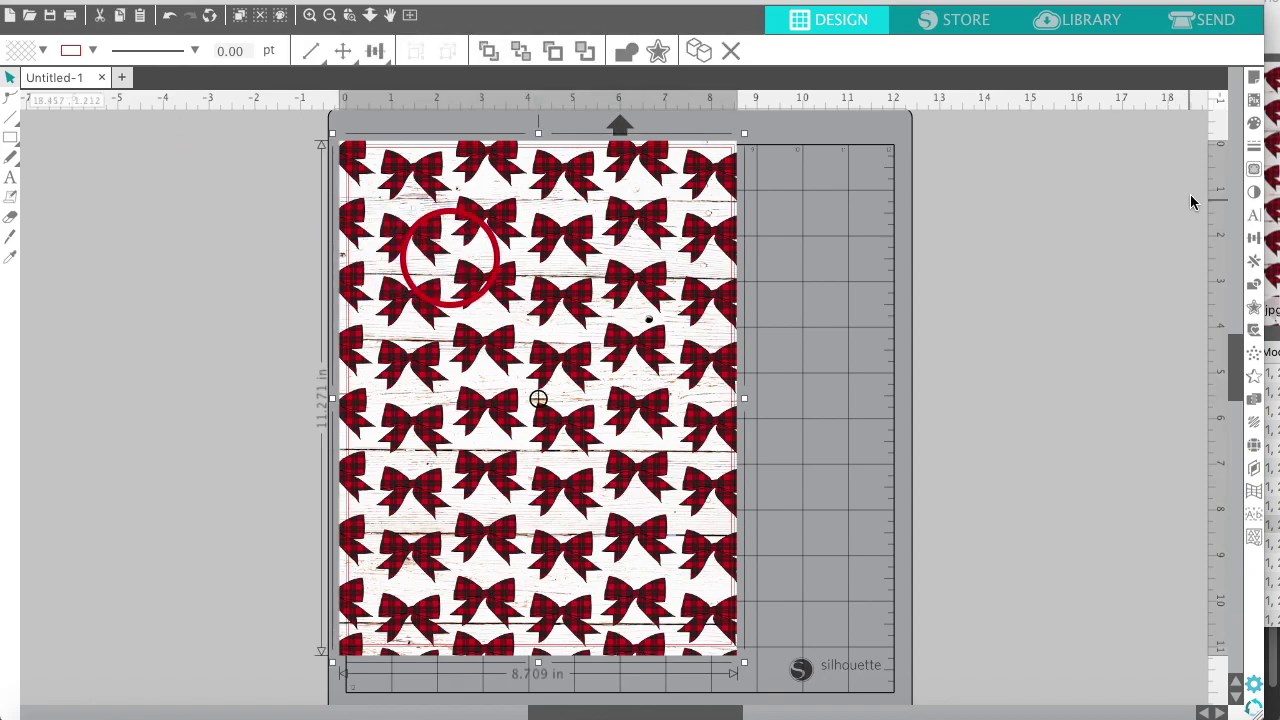
pyautogui.click(1252, 124)
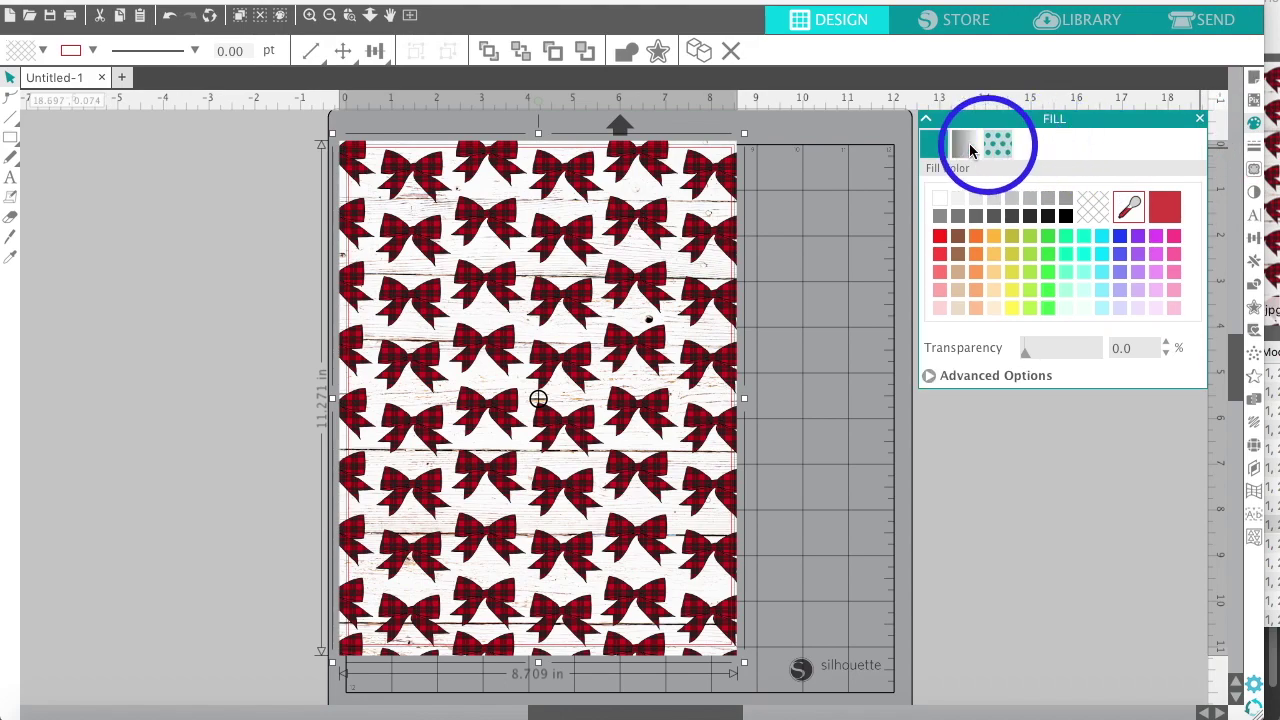
pyautogui.click(967, 150)
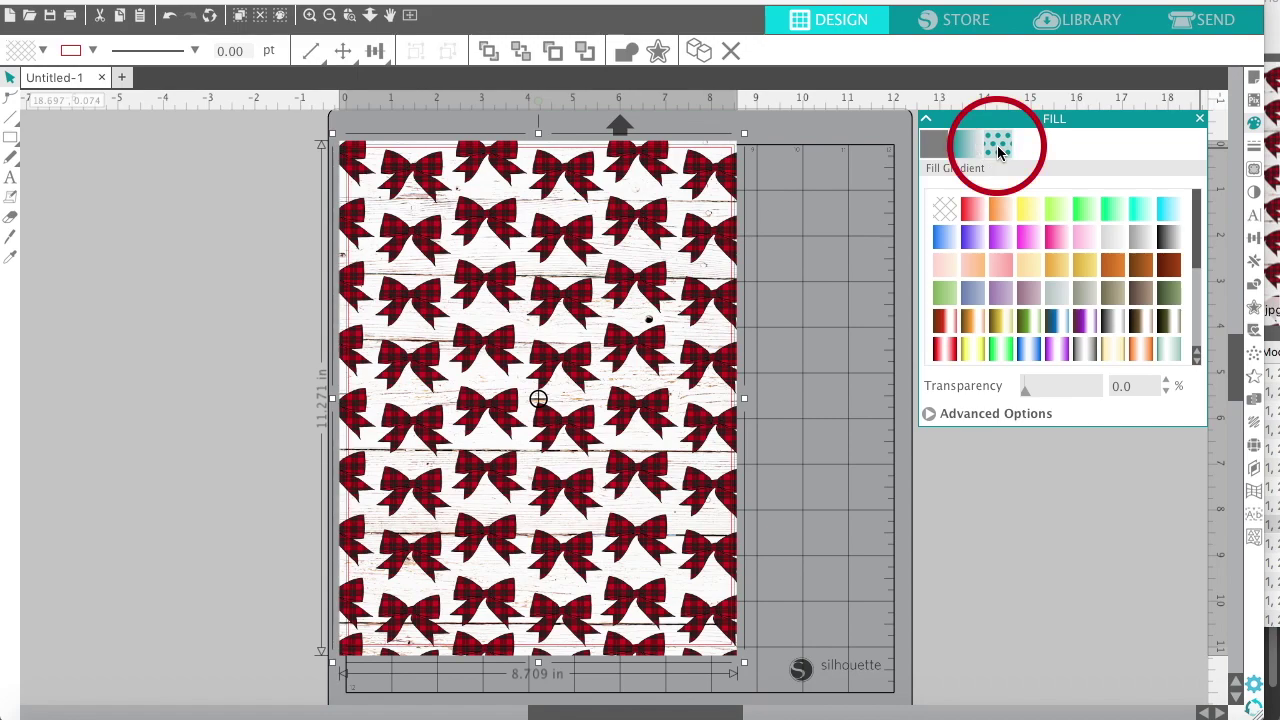
pyautogui.click(998, 150)
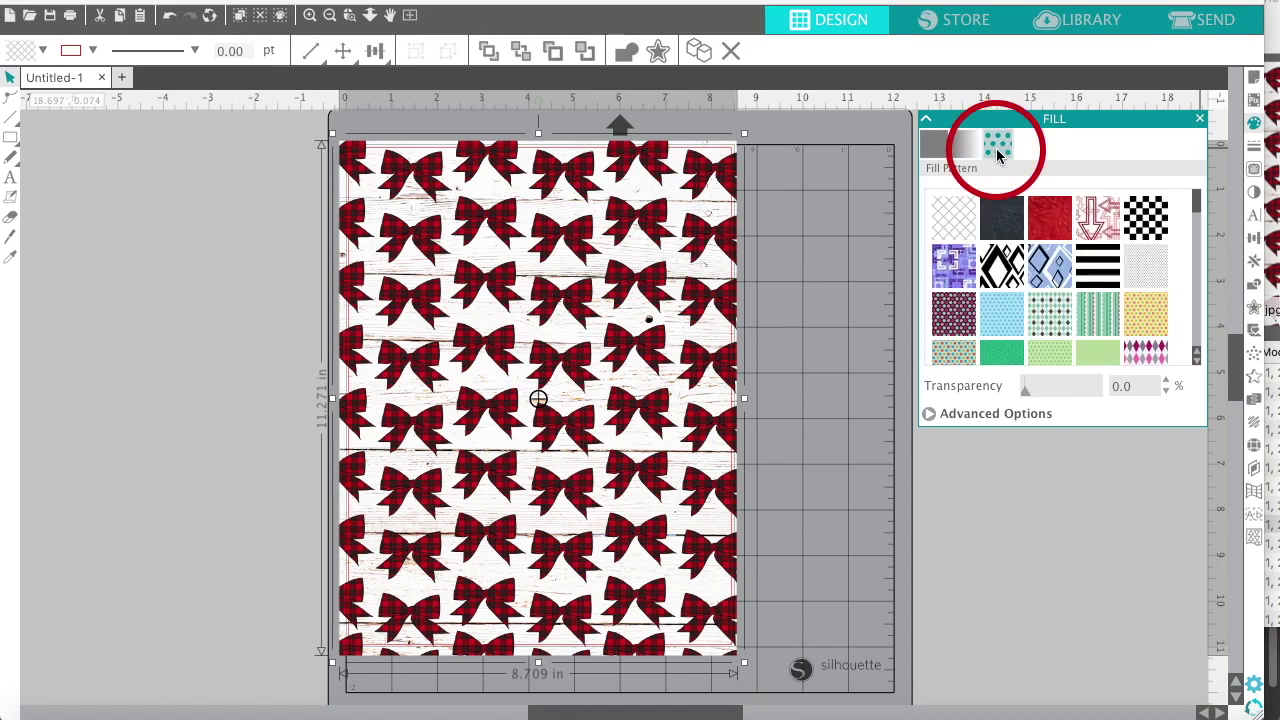
pyautogui.moveTo(1006, 119); pyautogui.dragTo(983, 80)
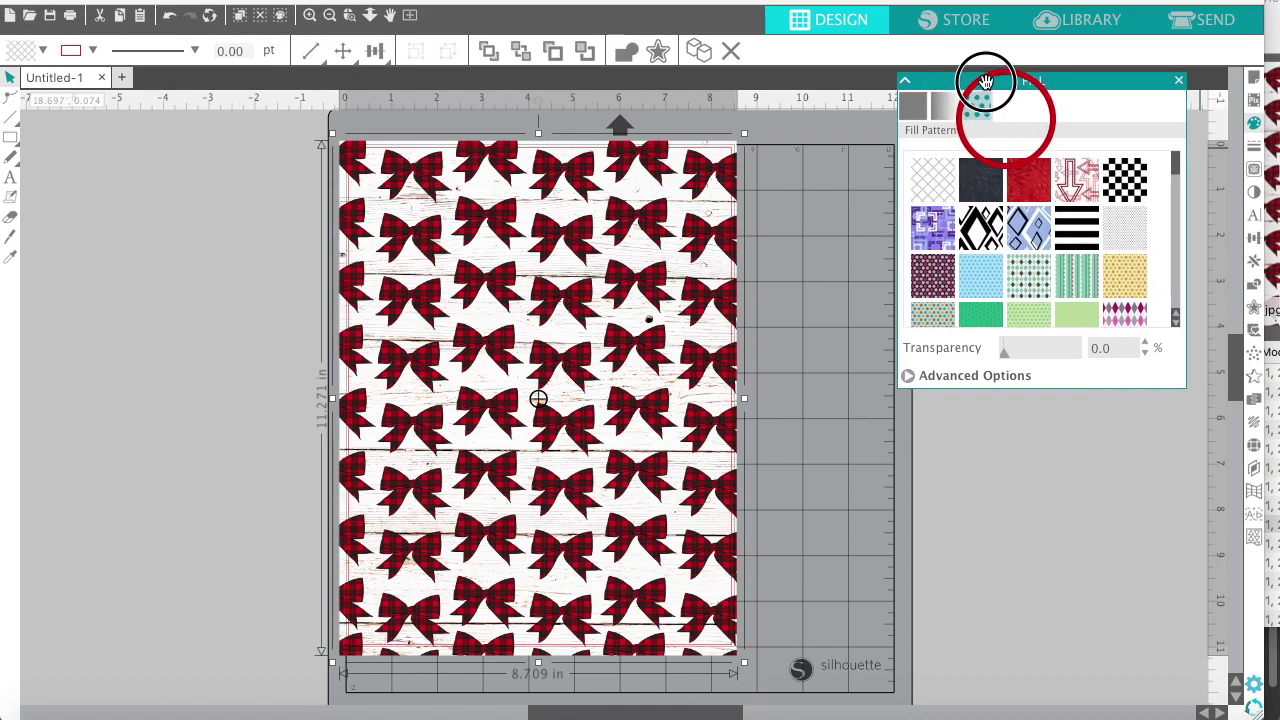
pyautogui.click(906, 373)
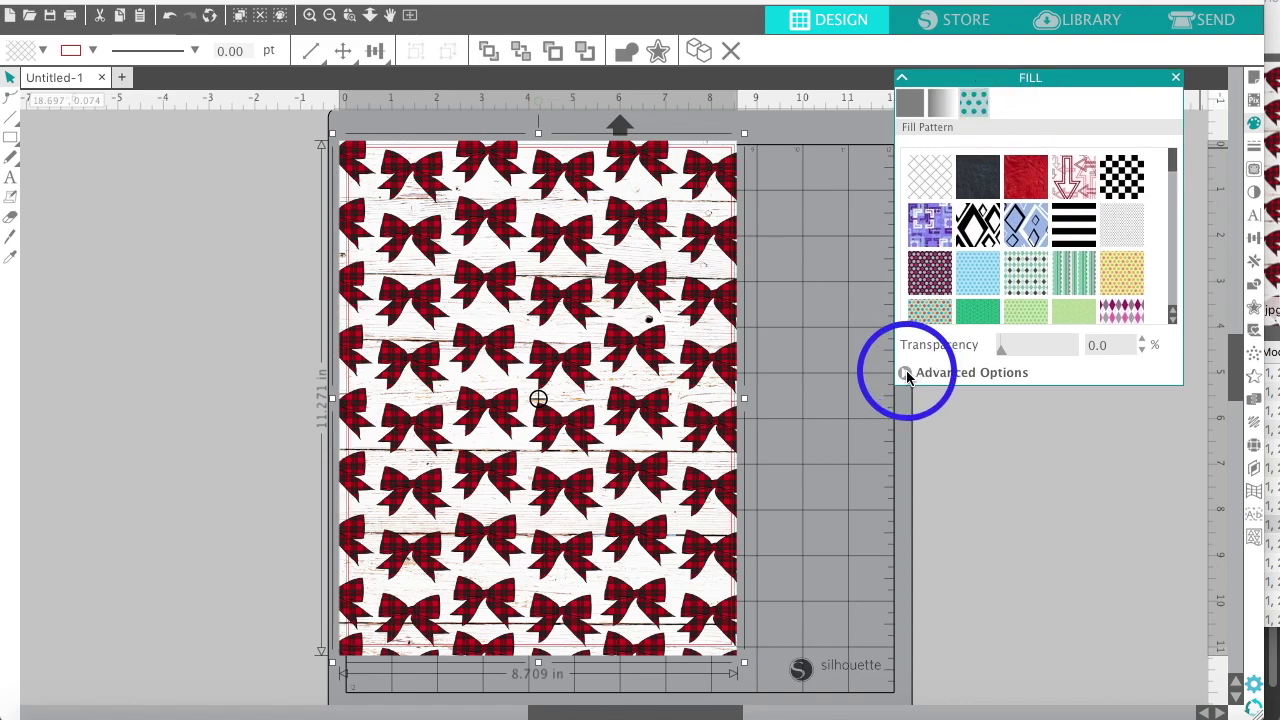
pyautogui.click(906, 373)
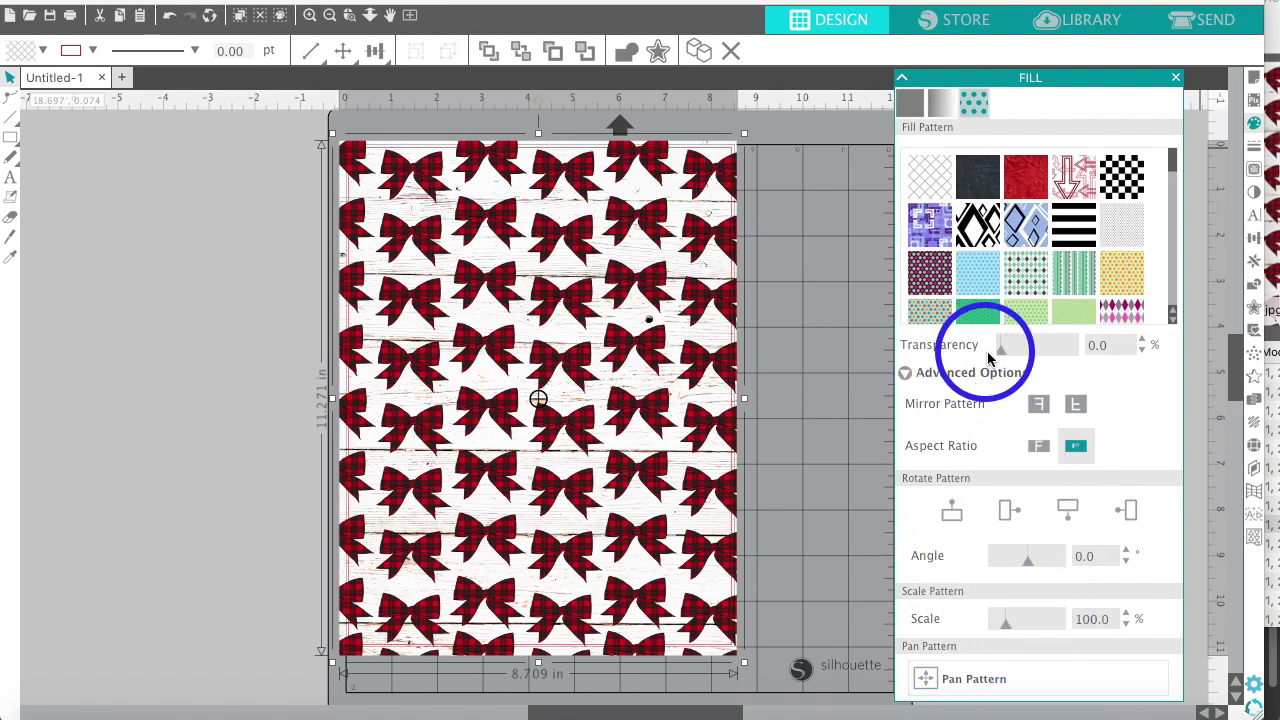
# Try the bow pattern at 48% transparency and rotated to 90°, 180° and -90°, returning both settings to 0.
pyautogui.moveTo(1003, 355); pyautogui.dragTo(1036, 350)
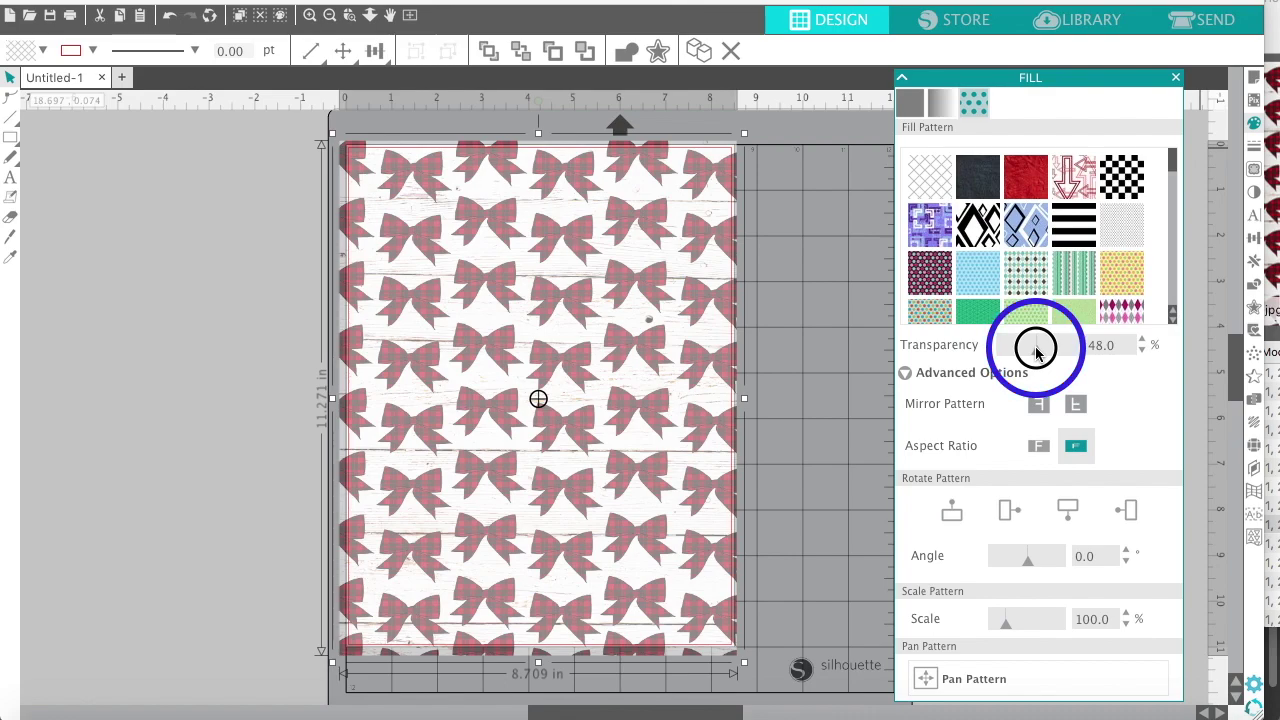
pyautogui.moveTo(1036, 349); pyautogui.dragTo(982, 365)
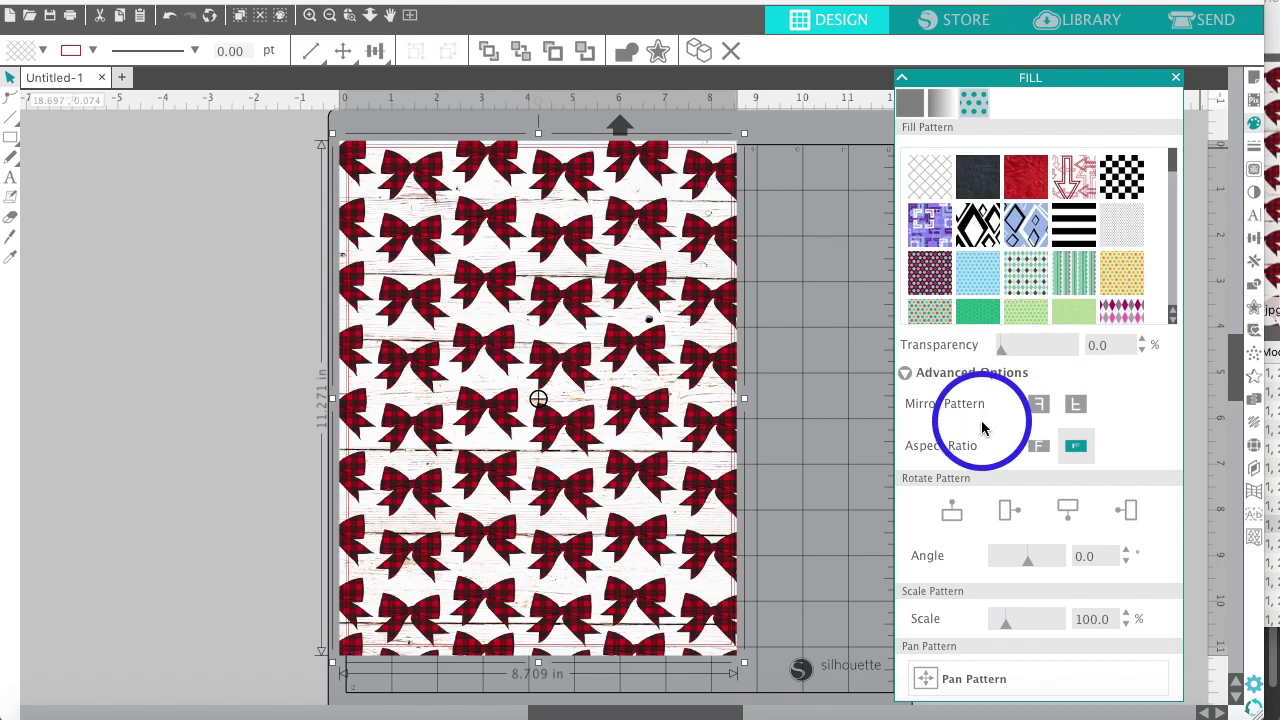
pyautogui.click(1008, 512)
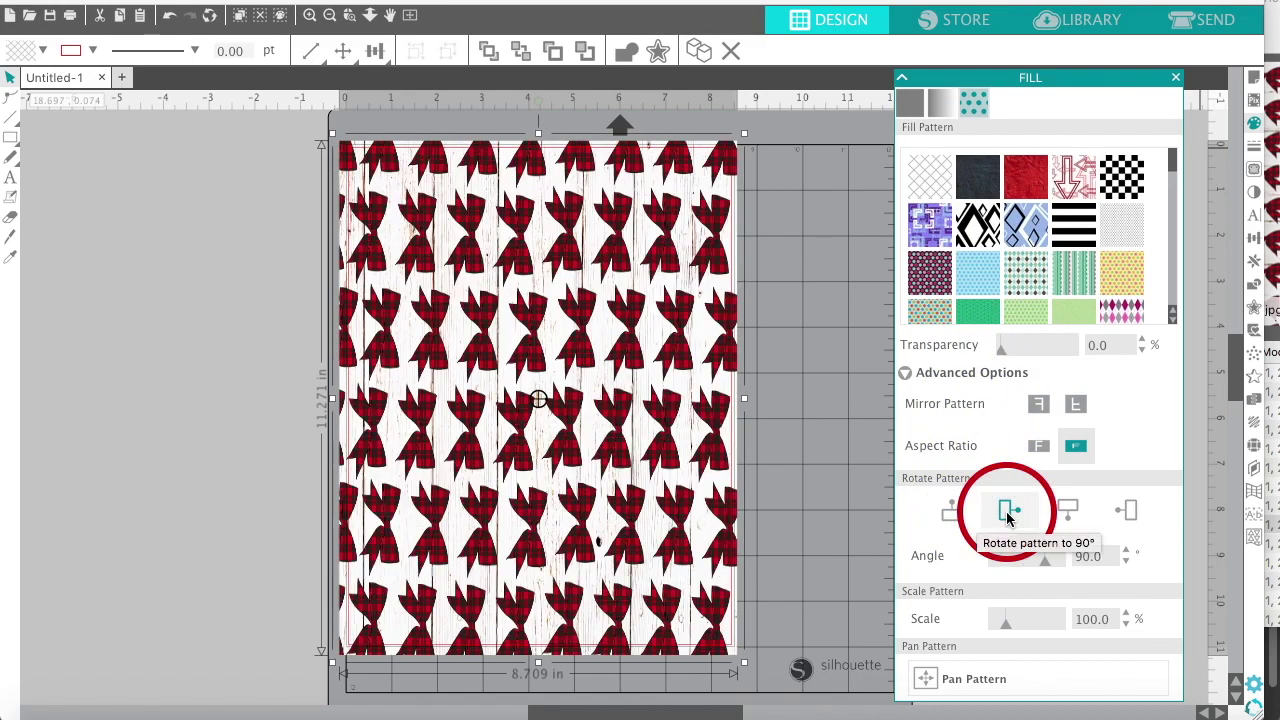
pyautogui.click(1067, 510)
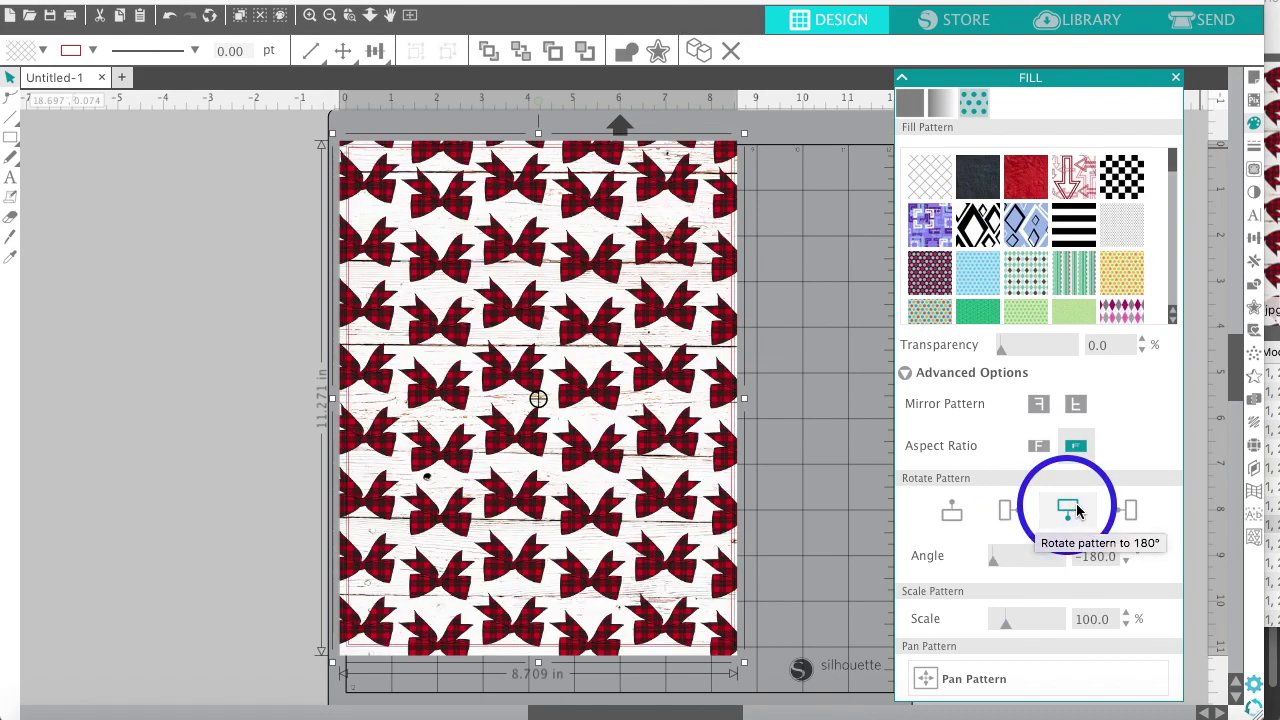
pyautogui.click(1127, 512)
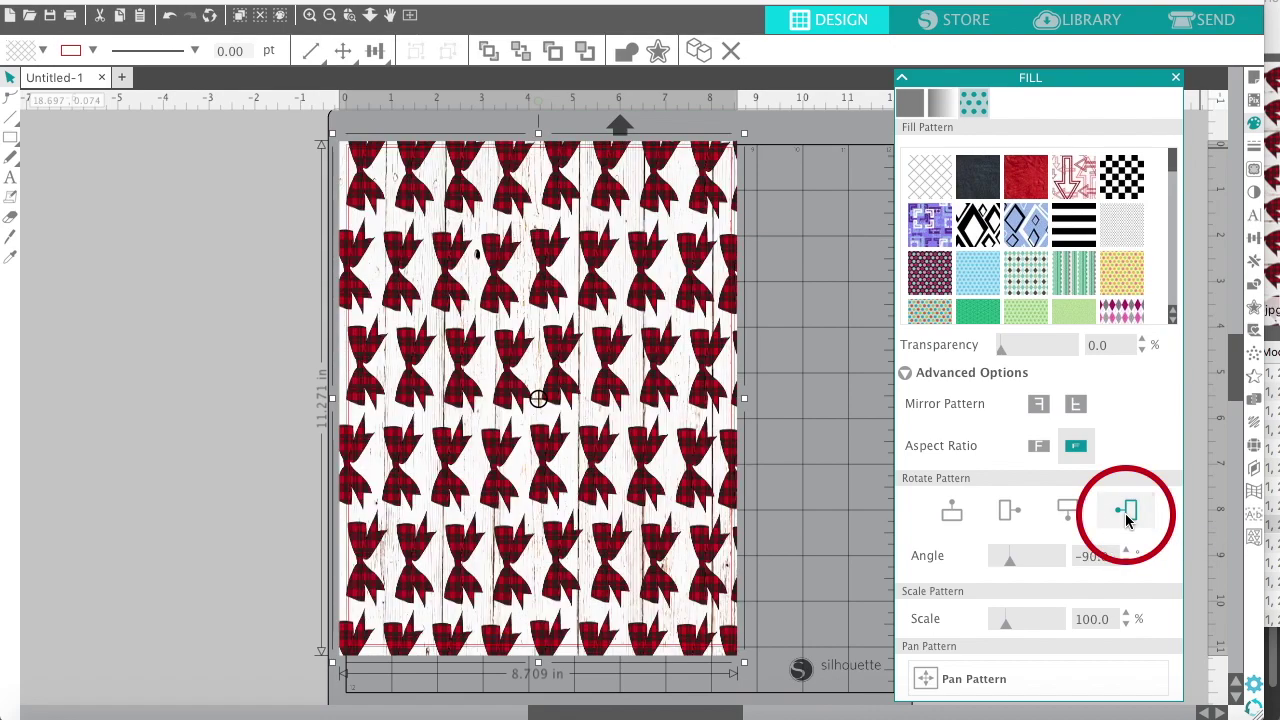
pyautogui.click(953, 512)
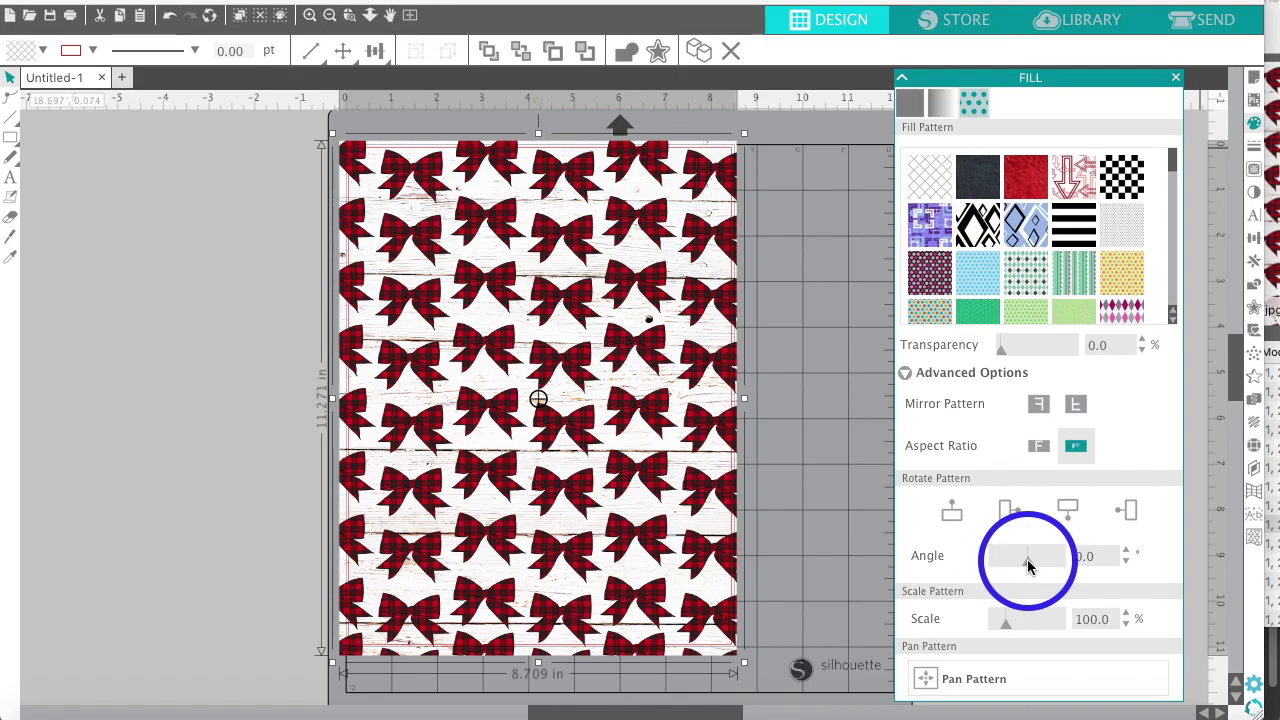
# Try a pattern angle of -180° on the bow image and set the angle back to 0.
pyautogui.moveTo(1033, 566); pyautogui.dragTo(991, 577)
pyautogui.click(1100, 556)
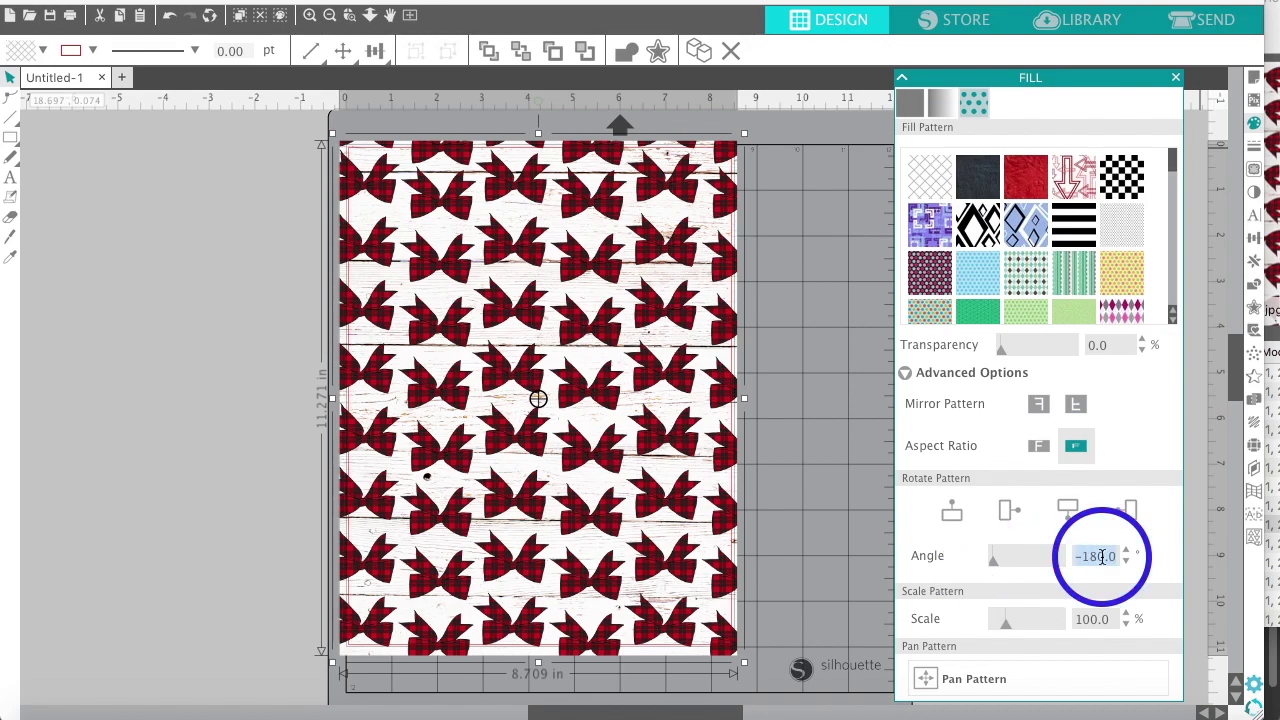
pyautogui.write('0')
pyautogui.press('Return')
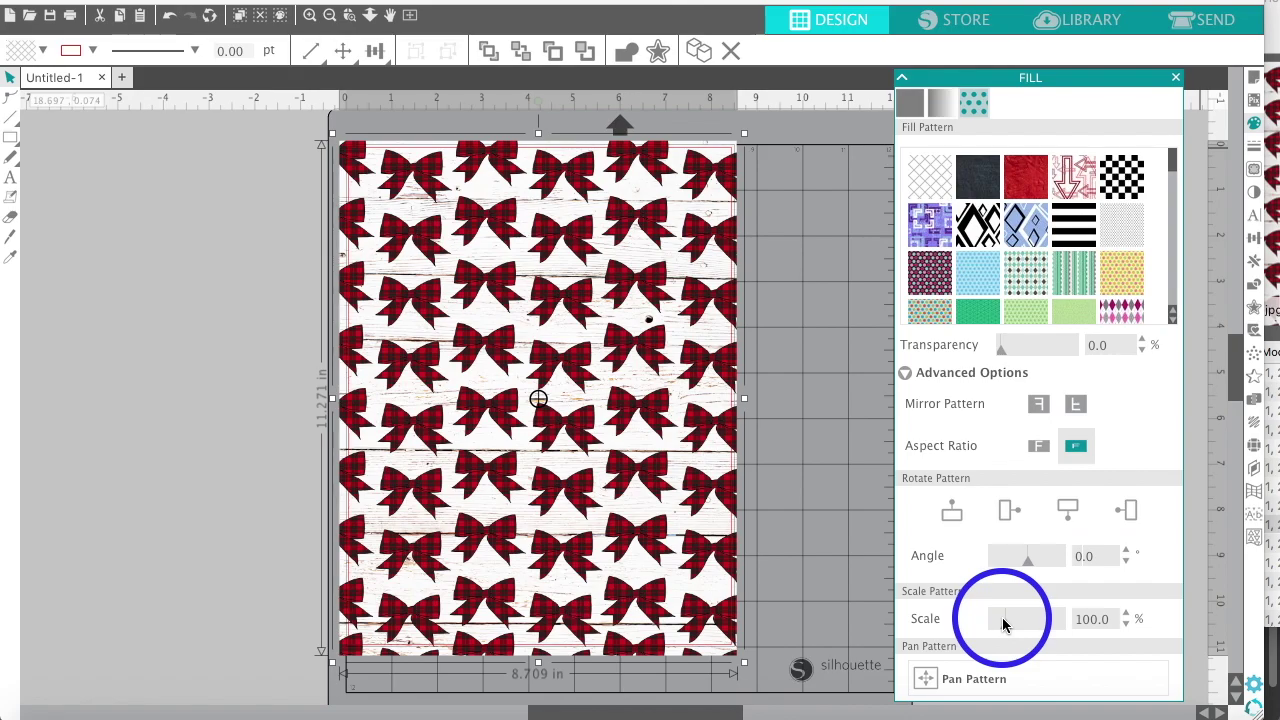
# Try the bow pattern at 76% scale and return the scale to 100%.
pyautogui.moveTo(1006, 626)
pyautogui.mouseDown()
pyautogui.moveTo(1024, 626)
pyautogui.moveTo(1003, 624)
pyautogui.mouseUp()
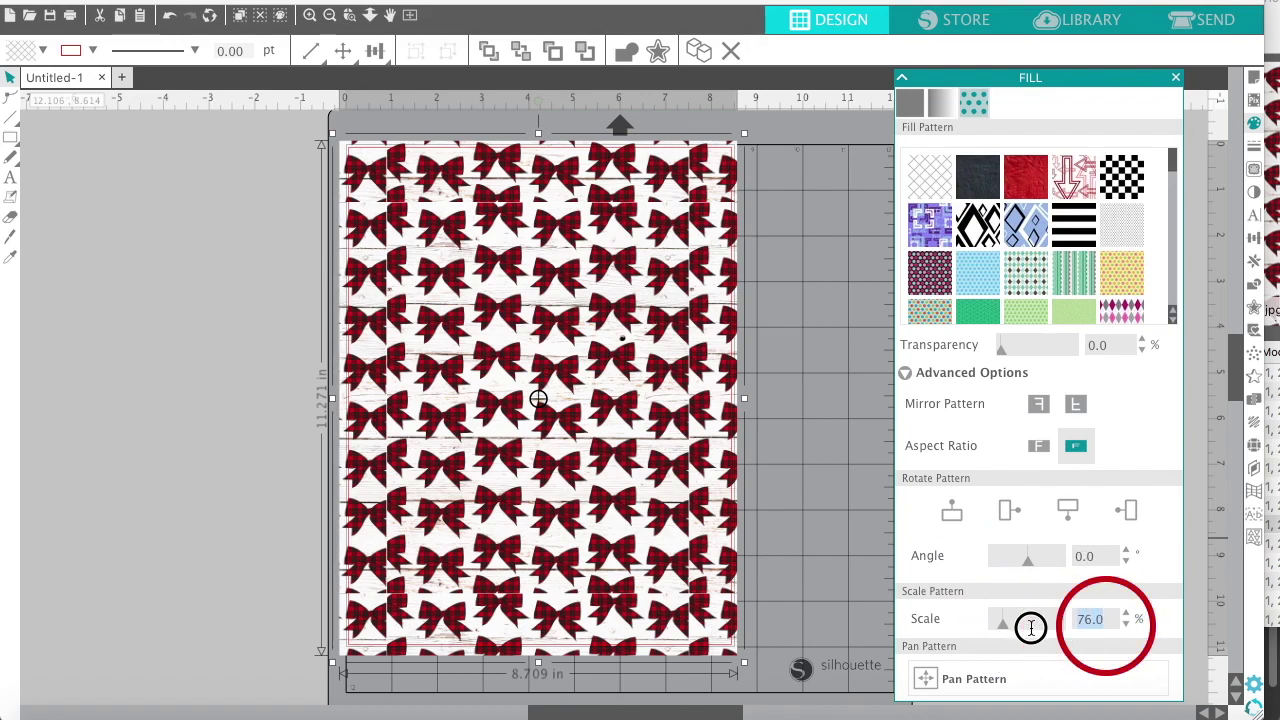
pyautogui.write('100')
pyautogui.press('Return')
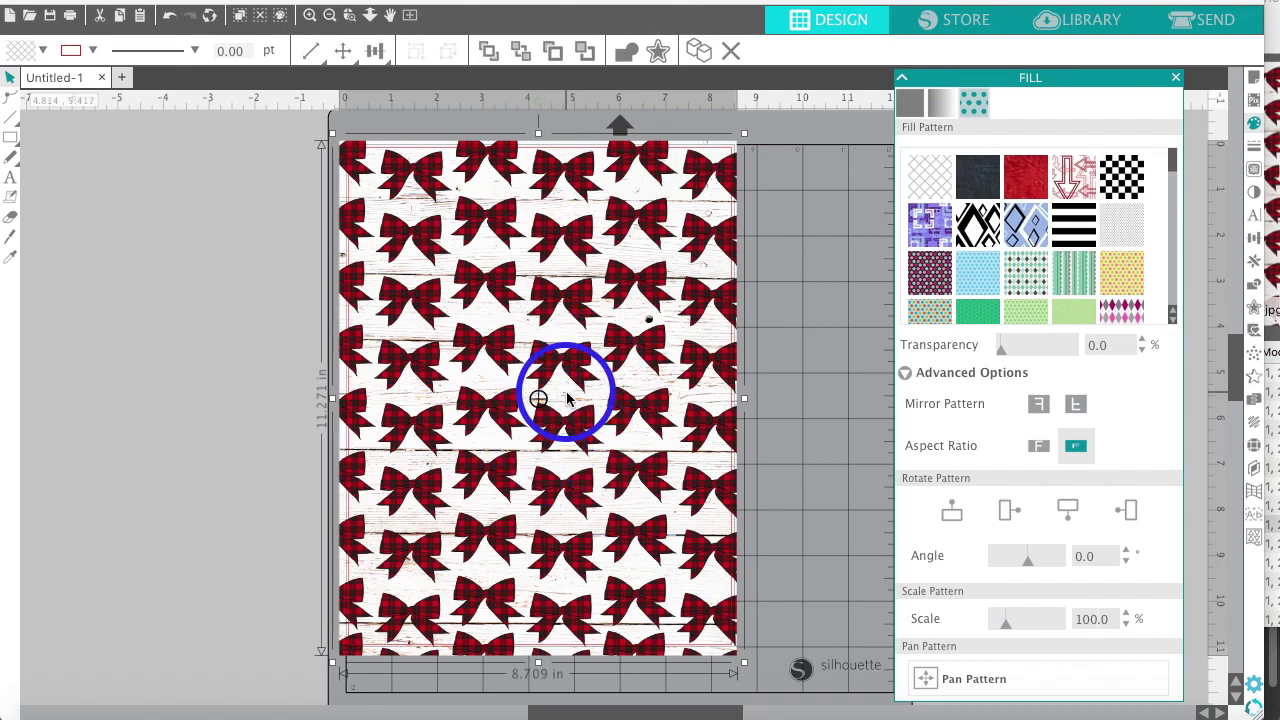
# Try to pan the bow pattern by moving the selected image's centre handle off the page.
pyautogui.click(926, 682)
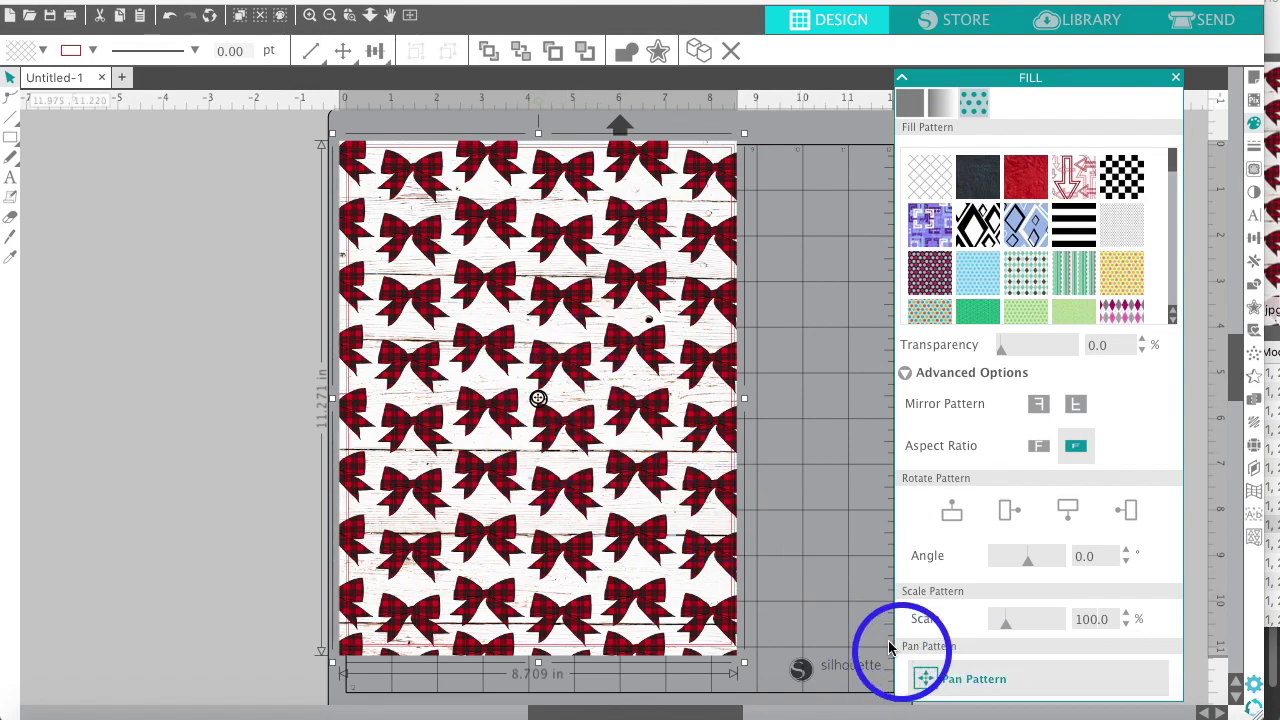
pyautogui.click(860, 620)
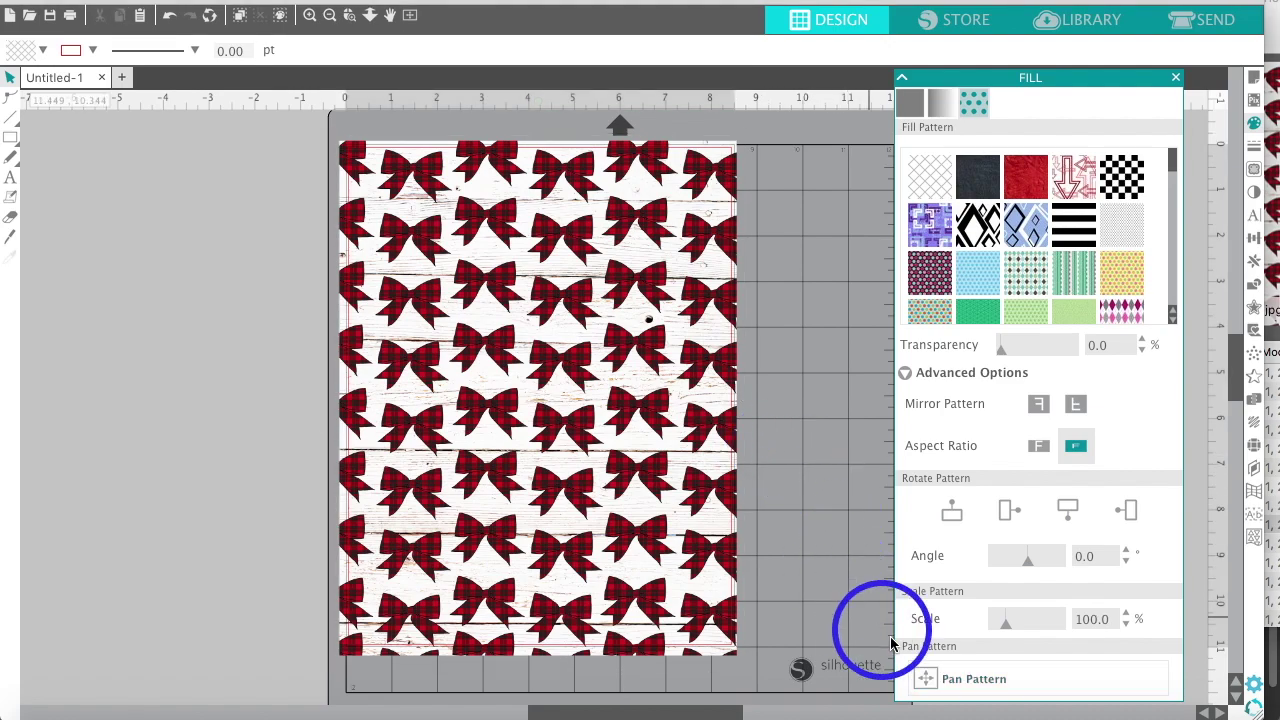
pyautogui.click(568, 302)
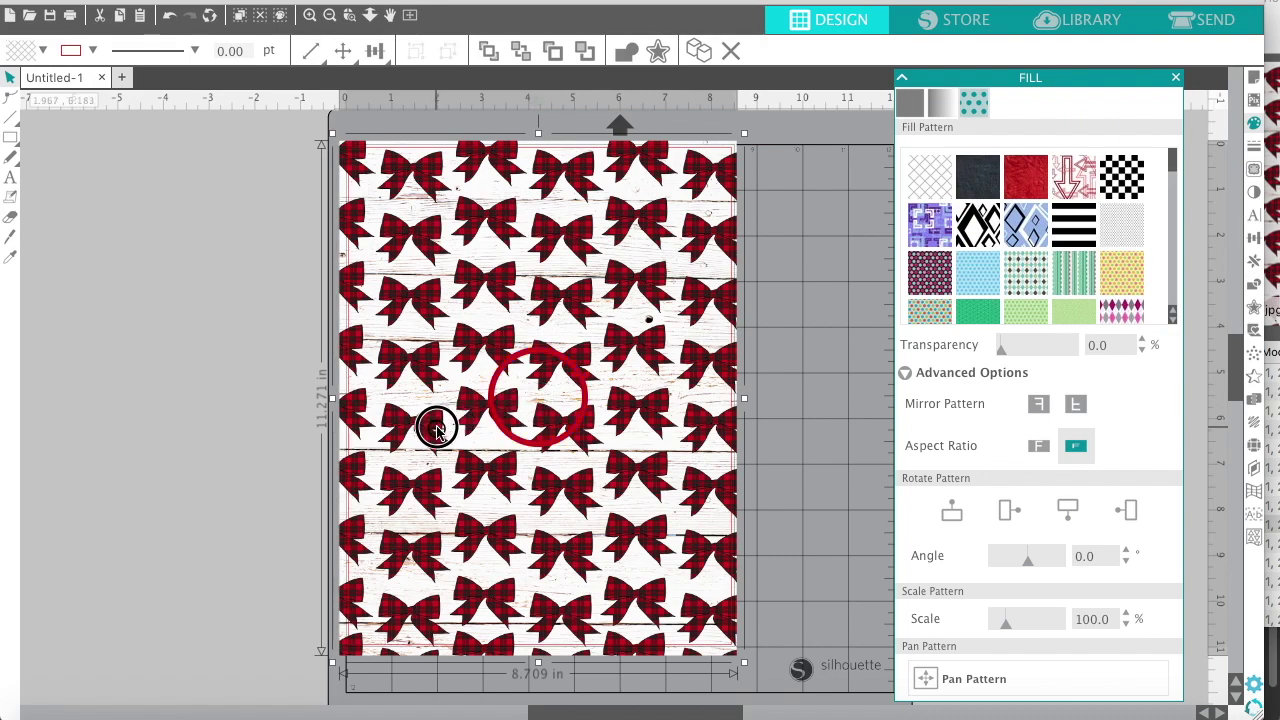
pyautogui.click(176, 312)
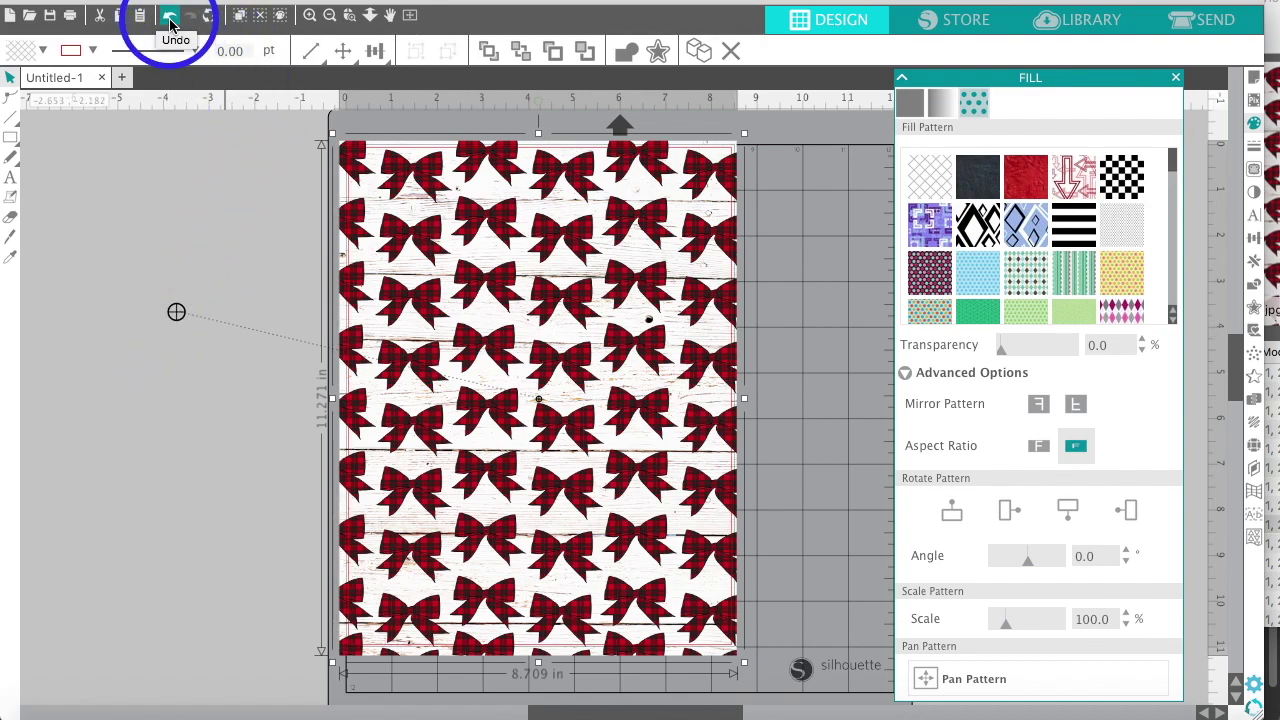
# Pan the bow pattern slightly to the right within its image and move the whole bow image off the page to the left.
pyautogui.click(538, 400)
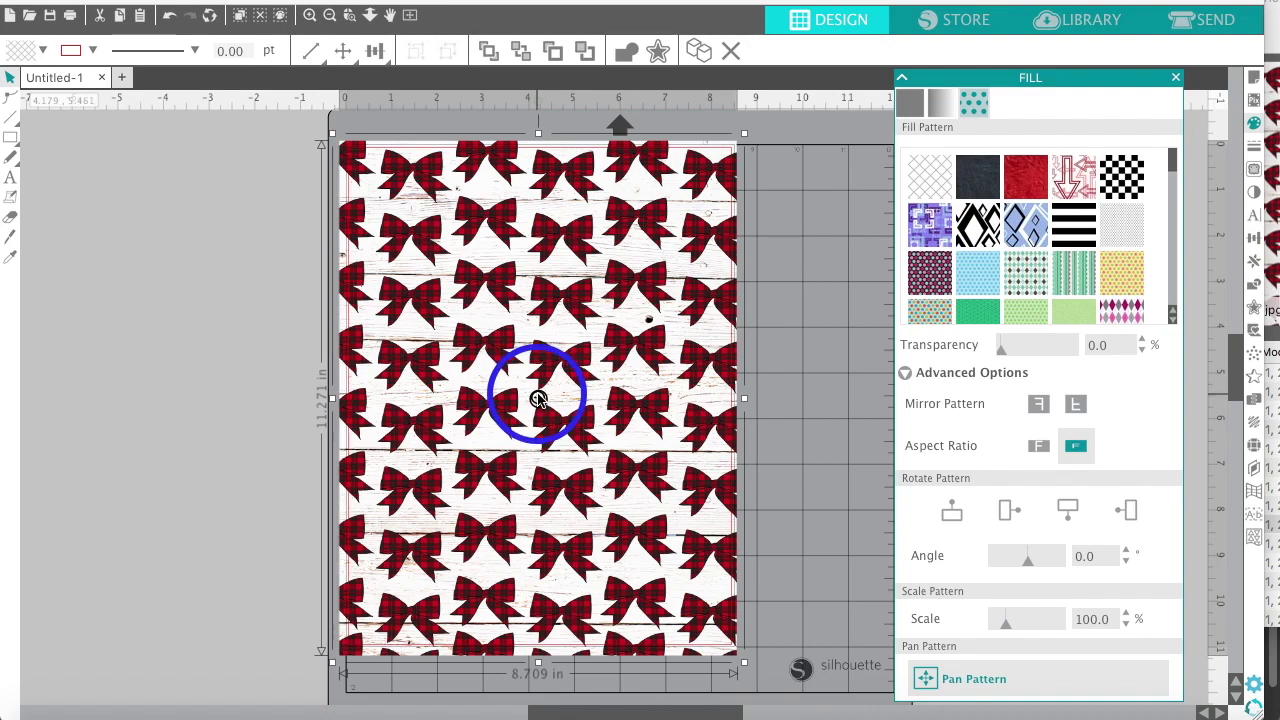
pyautogui.click(538, 398)
pyautogui.moveTo(538, 398)
pyautogui.mouseDown()
pyautogui.moveTo(549, 449)
pyautogui.moveTo(751, 489)
pyautogui.moveTo(763, 397)
pyautogui.moveTo(624, 316)
pyautogui.moveTo(526, 280)
pyautogui.moveTo(509, 295)
pyautogui.moveTo(509, 371)
pyautogui.moveTo(542, 399)
pyautogui.mouseUp()
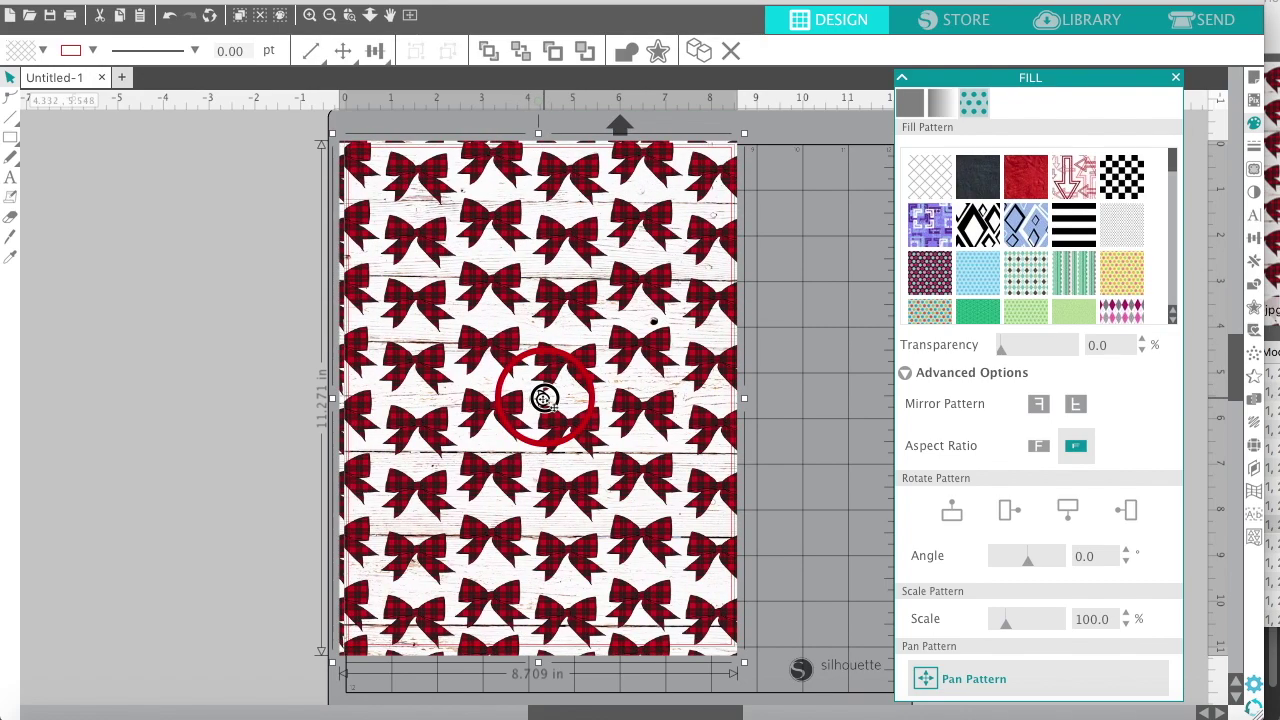
pyautogui.moveTo(543, 398); pyautogui.dragTo(538, 399)
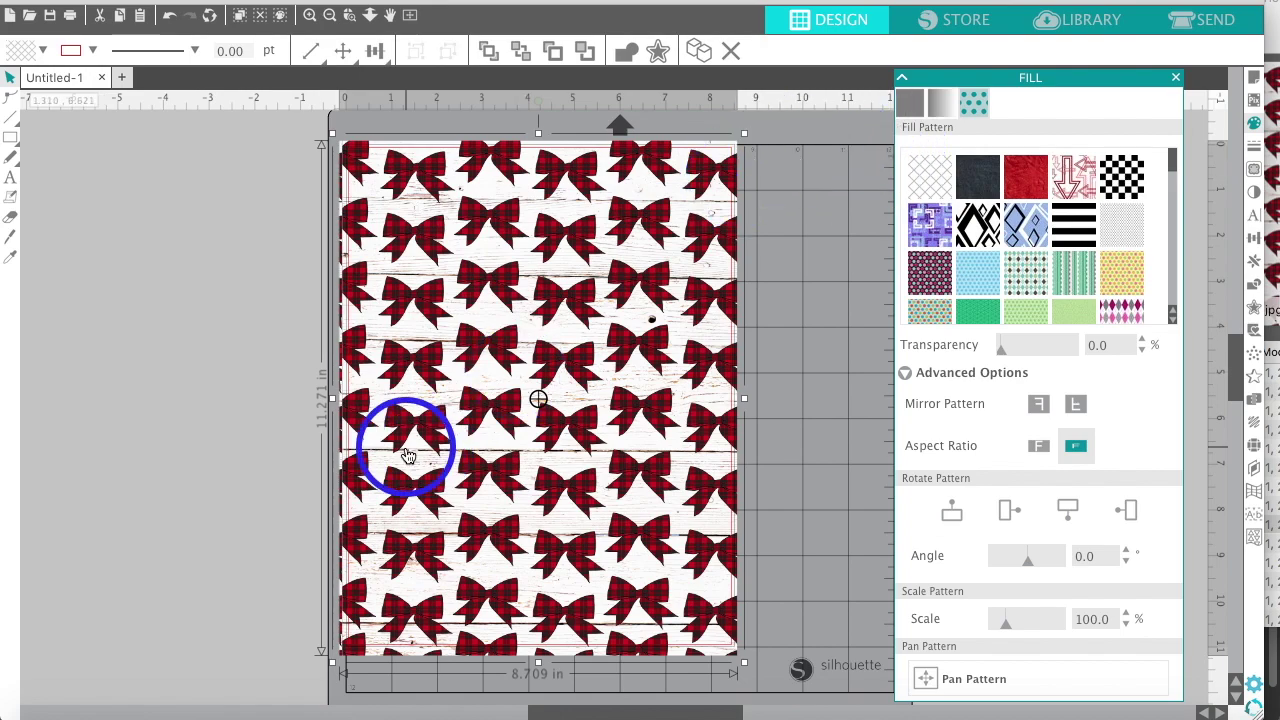
pyautogui.moveTo(432, 345); pyautogui.dragTo(42, 378)
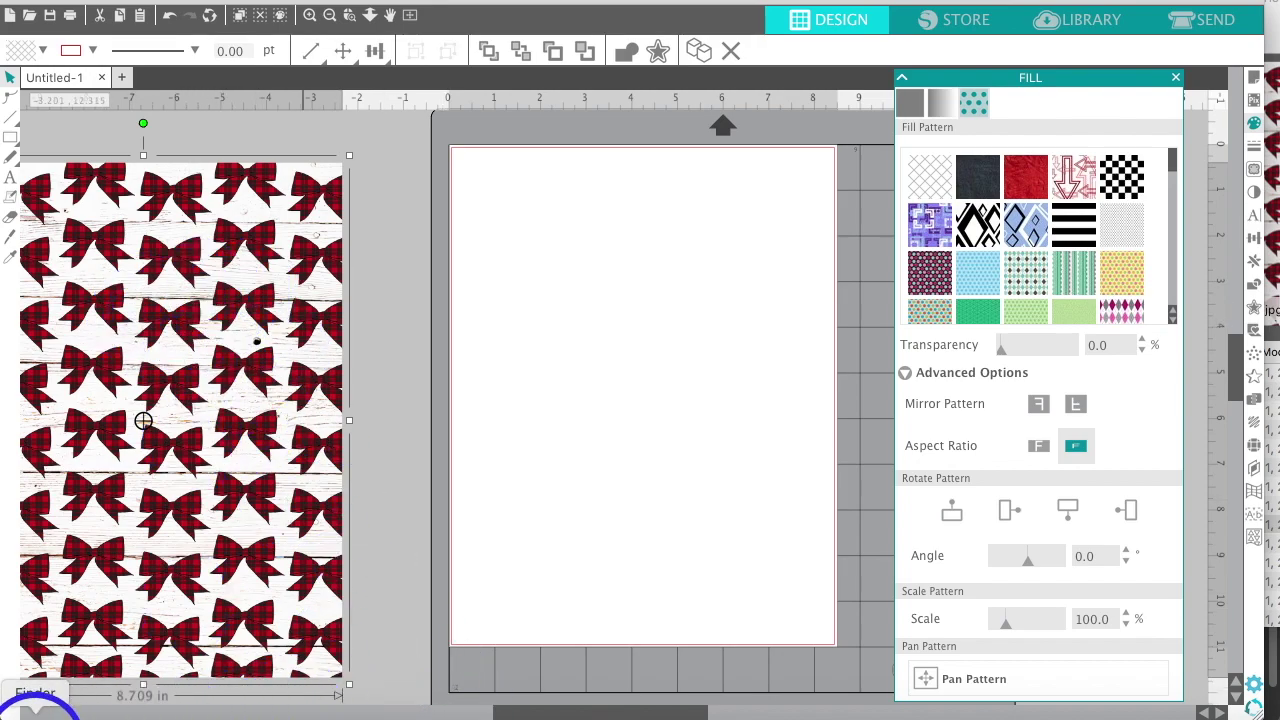
# Switch to Finder and place MainfloralPNG3.png onto the empty page in Silhouette Studio.
pyautogui.click(38, 712)
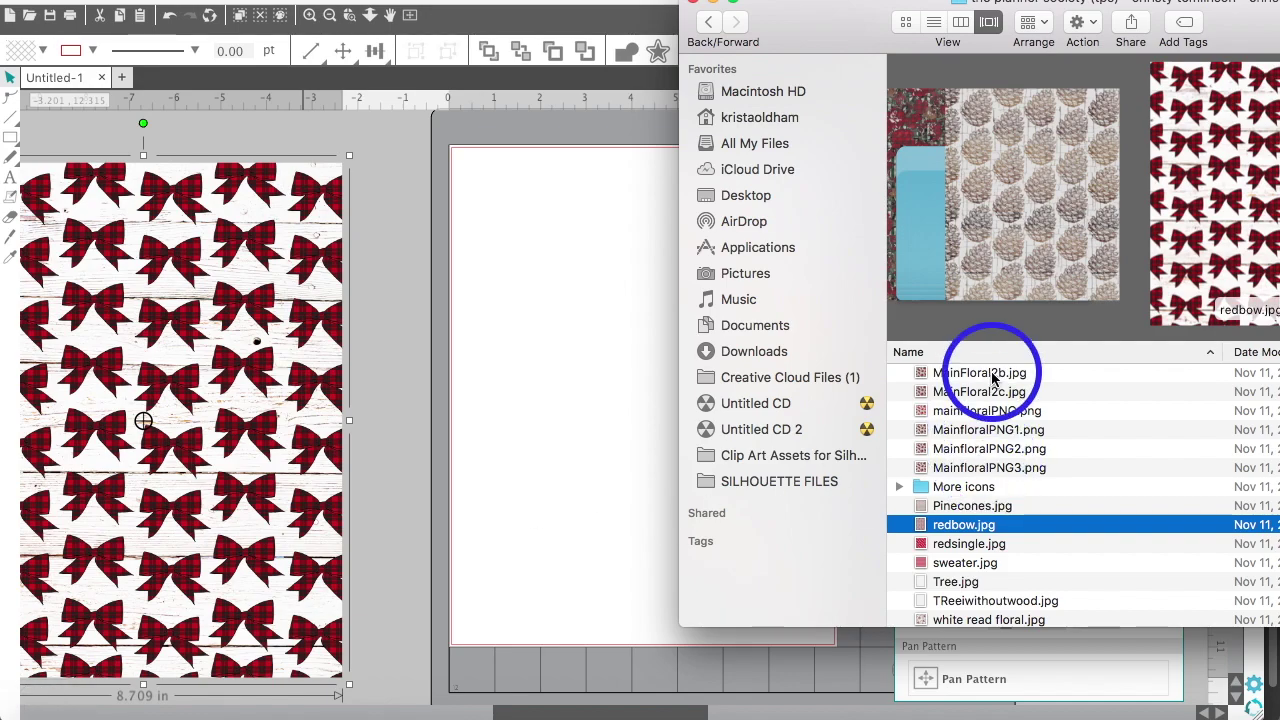
pyautogui.press('Up')
pyautogui.press('Up')
pyautogui.press('Up')
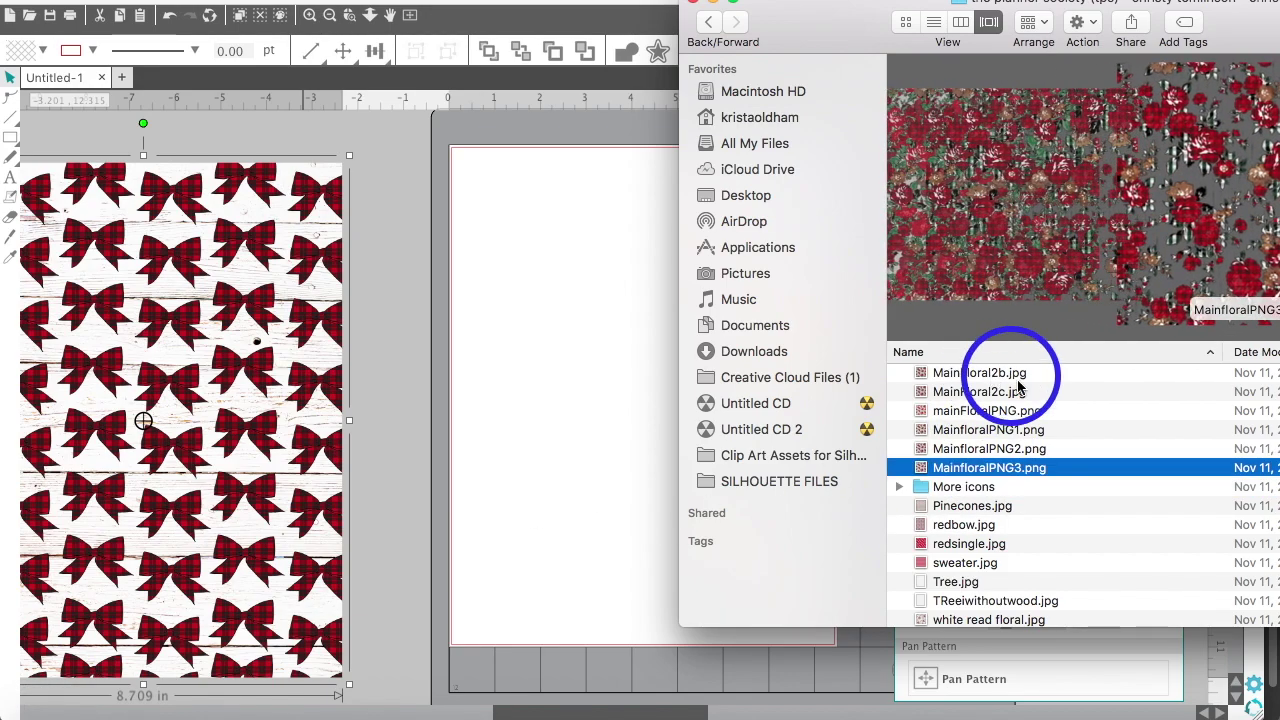
pyautogui.moveTo(968, 472); pyautogui.dragTo(632, 413)
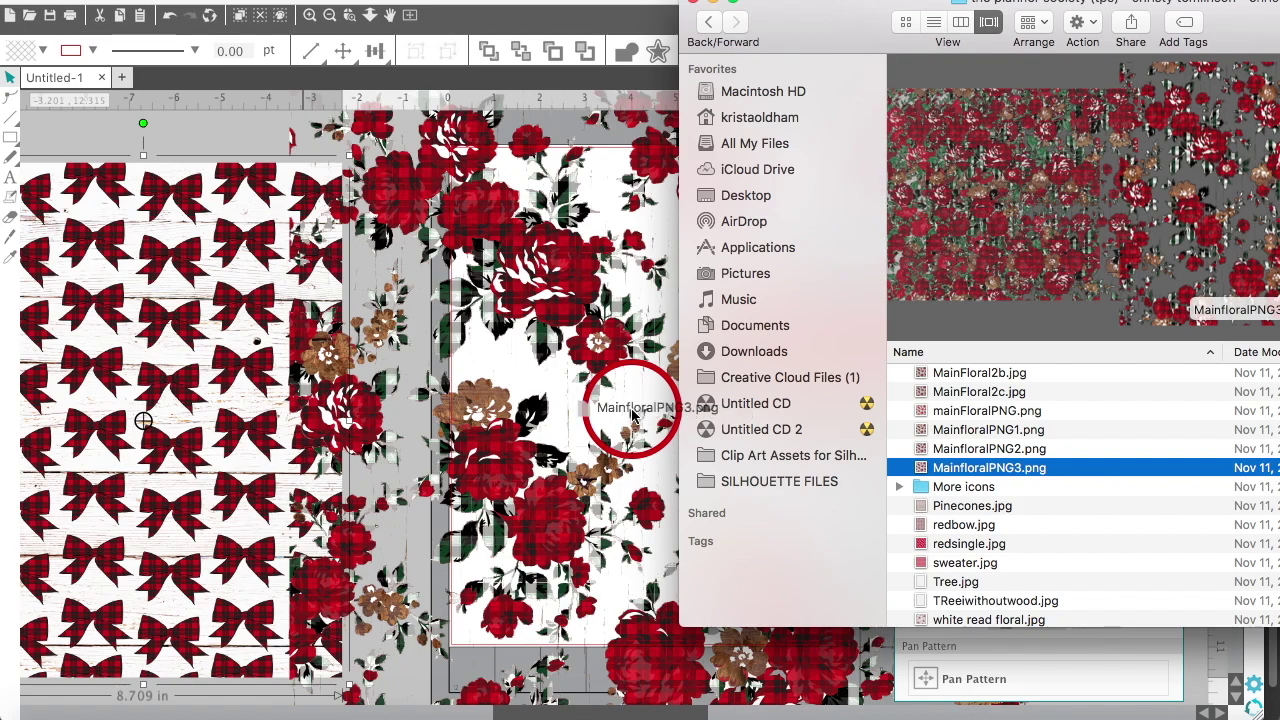
pyautogui.moveTo(632, 413); pyautogui.dragTo(505, 372)
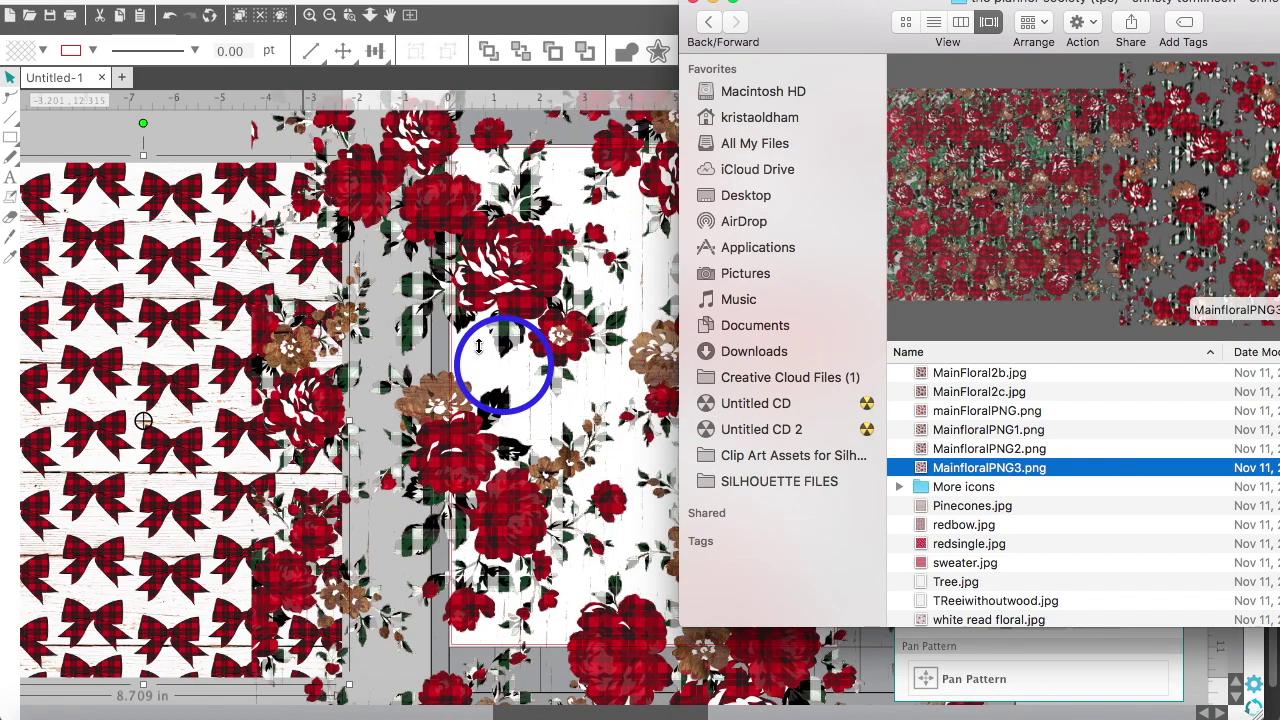
pyautogui.click(479, 346)
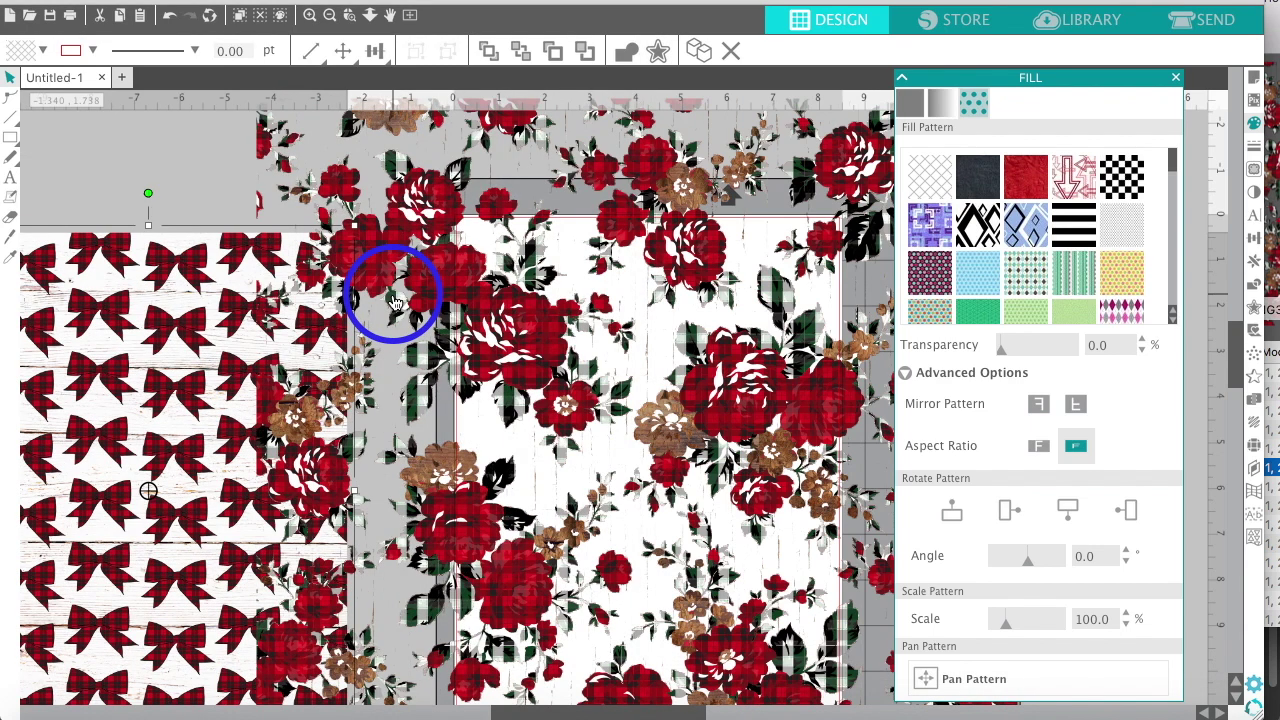
# Scale the floral image down to about 11.5 in wide and position it to cover the whole page.
pyautogui.click(331, 15)
pyautogui.click(600, 303)
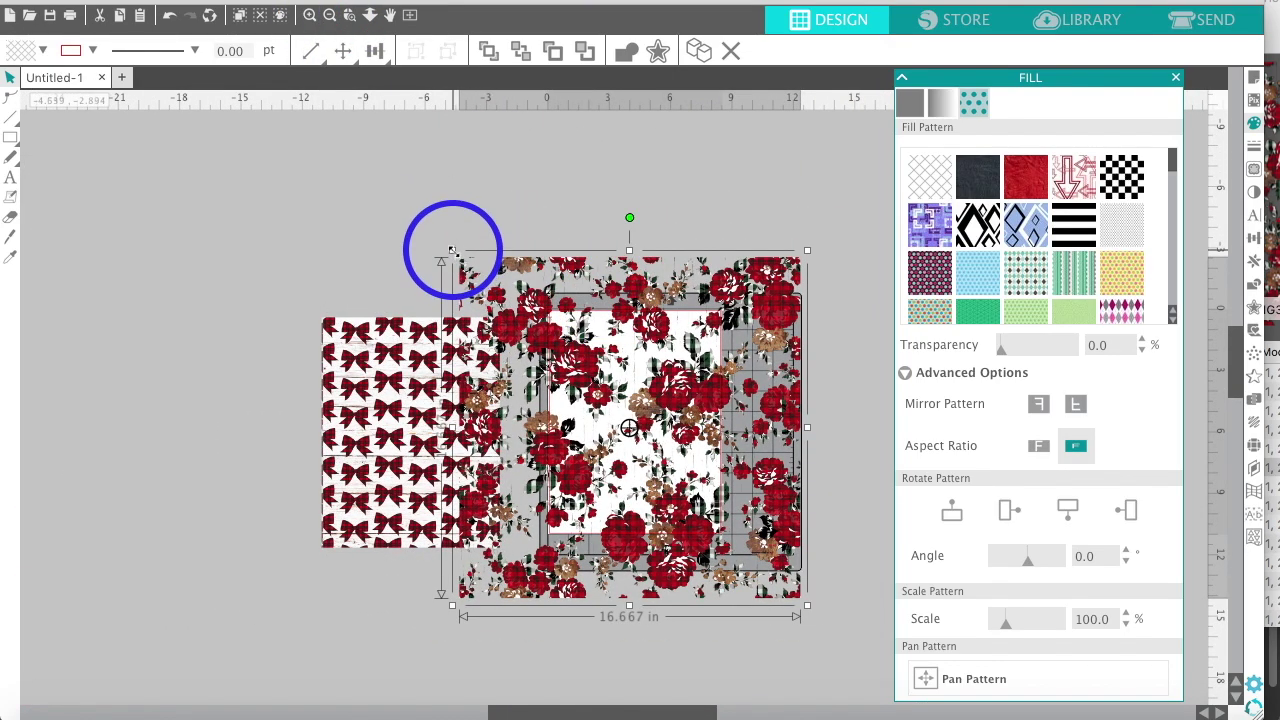
pyautogui.moveTo(453, 250); pyautogui.dragTo(557, 355)
pyautogui.moveTo(654, 440); pyautogui.dragTo(600, 386)
pyautogui.moveTo(503, 298); pyautogui.dragTo(505, 296)
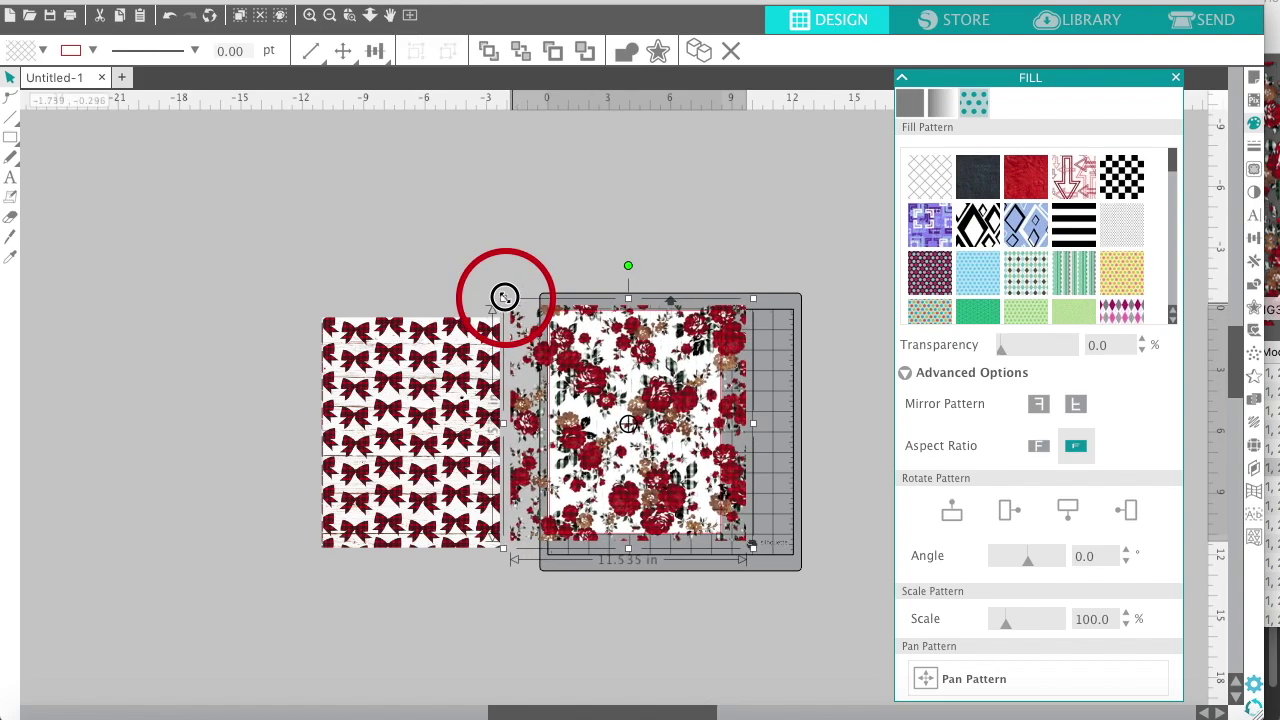
# Review the printer and paper size in the print page setup and accept them.
pyautogui.hscroll(3, 708, 360)
pyautogui.scroll(-1, 708, 360)
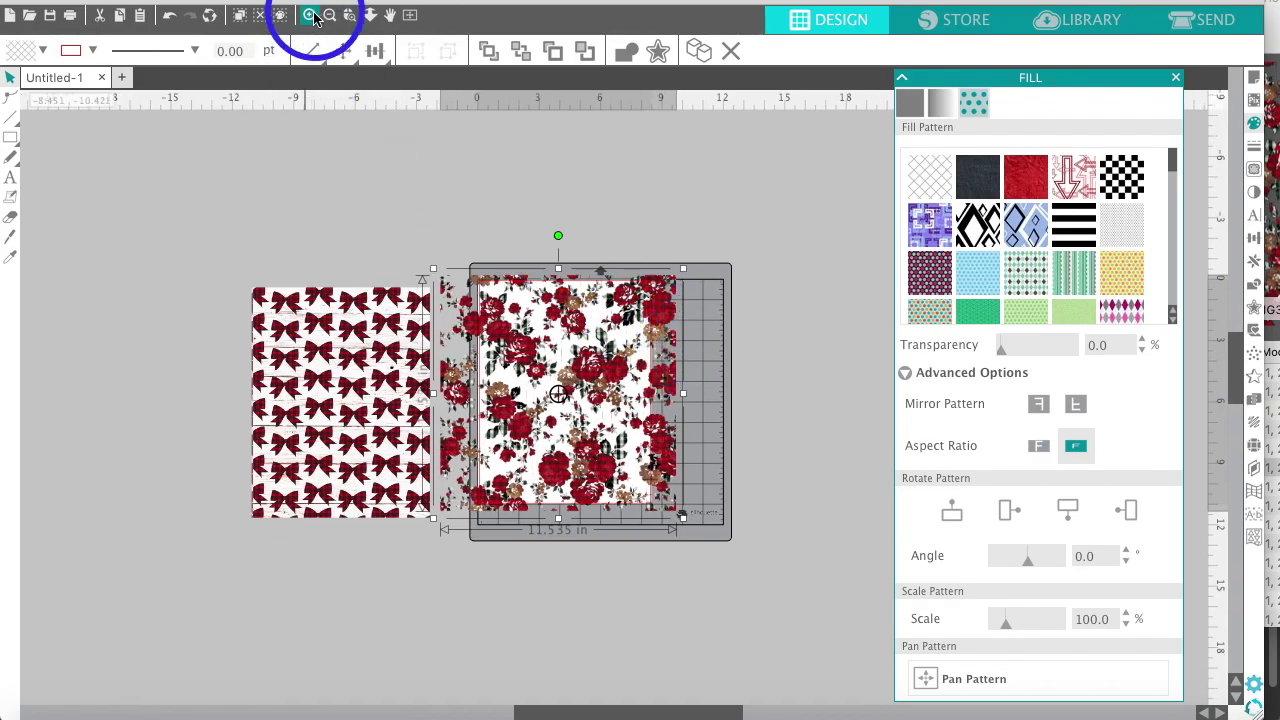
pyautogui.click(310, 15)
pyautogui.click(310, 15)
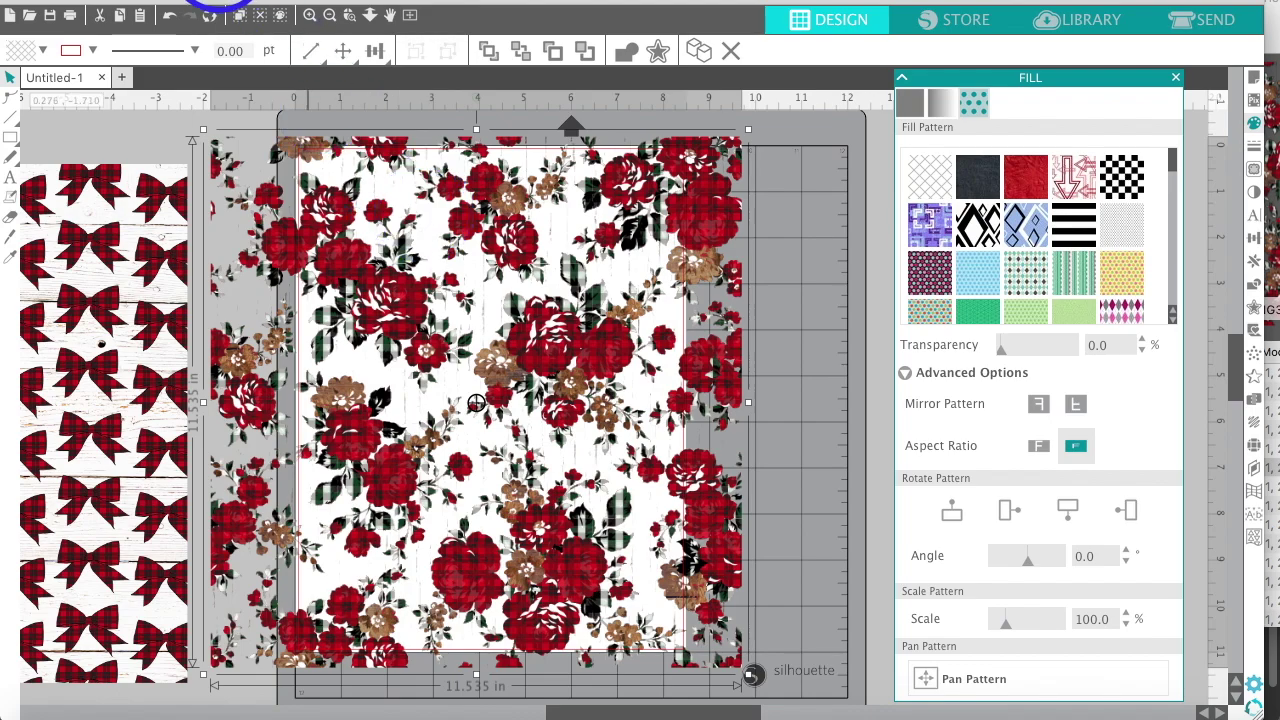
pyautogui.click(210, 1)
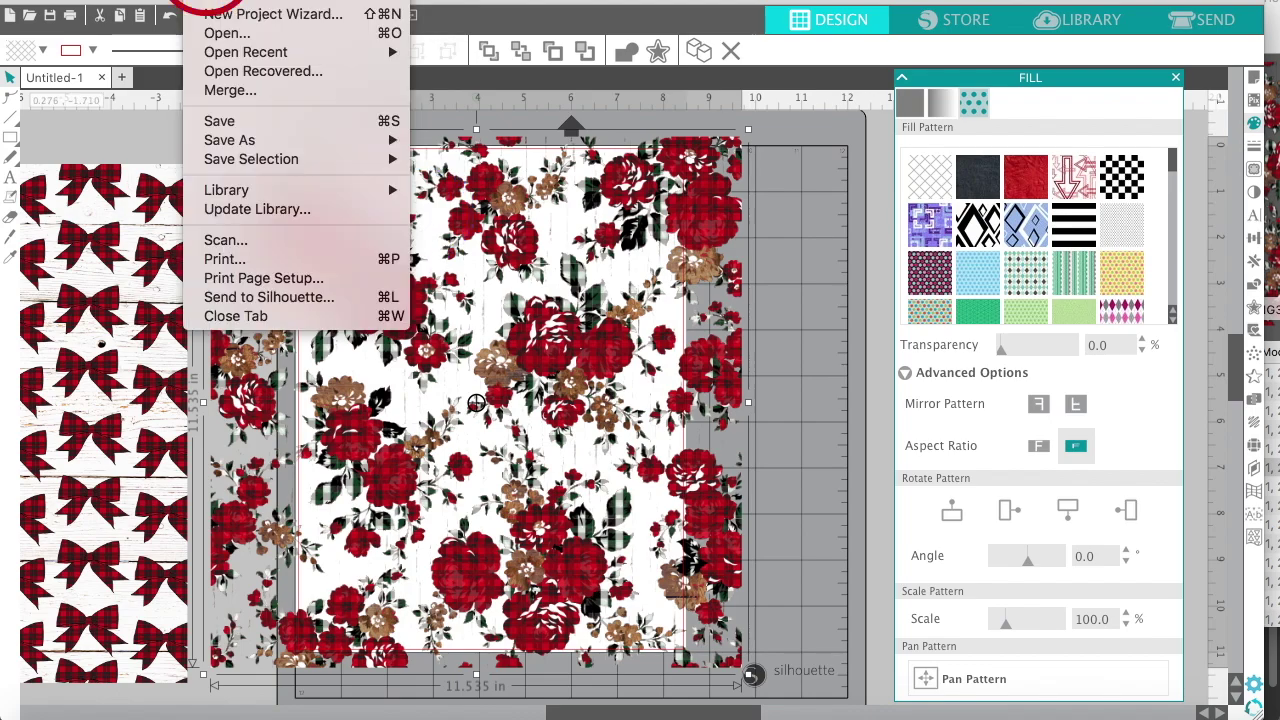
pyautogui.click(266, 283)
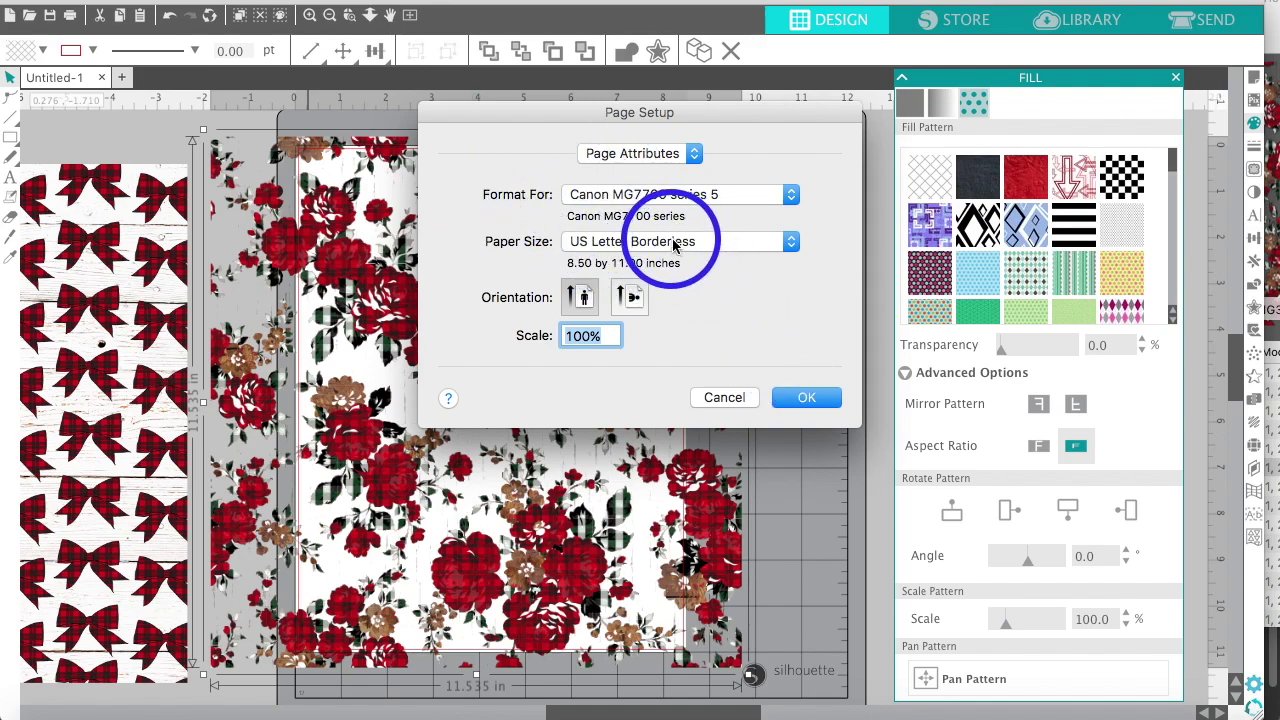
pyautogui.click(806, 400)
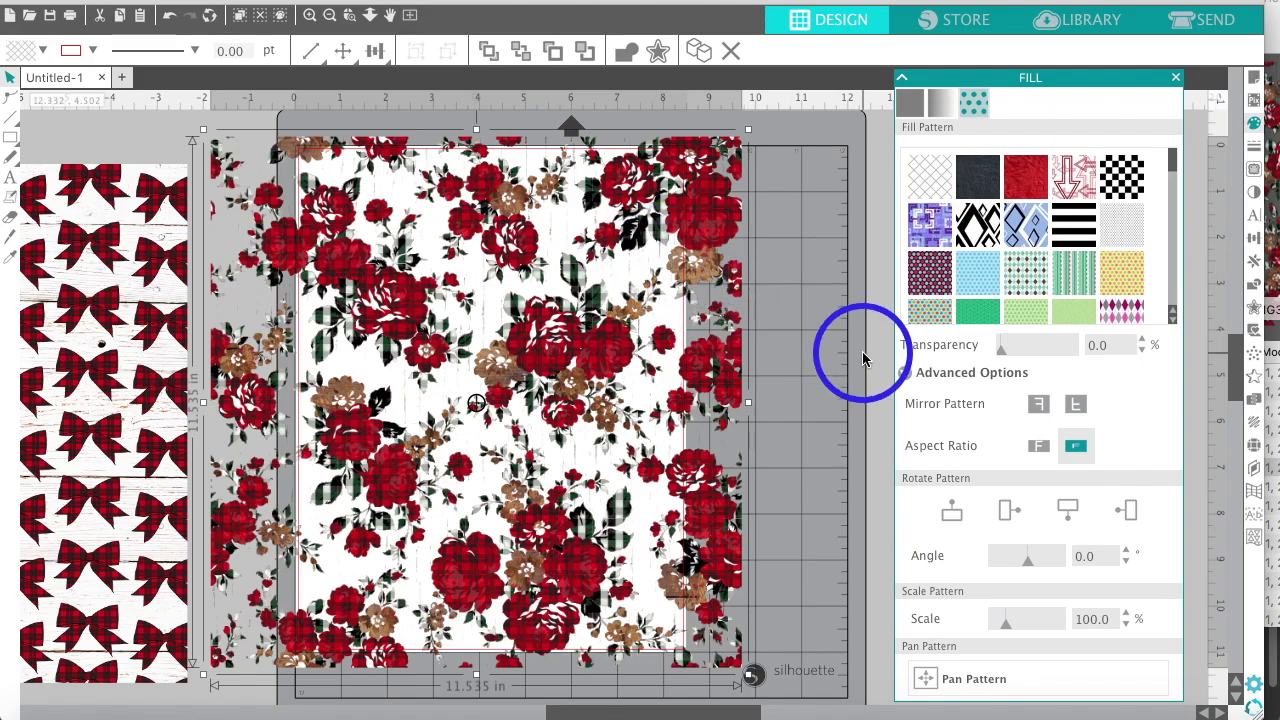
# Try the floral pattern rotated to 90°, 180° and -90°, returning the rotation to 0.
pyautogui.moveTo(1000, 345); pyautogui.dragTo(955, 345)
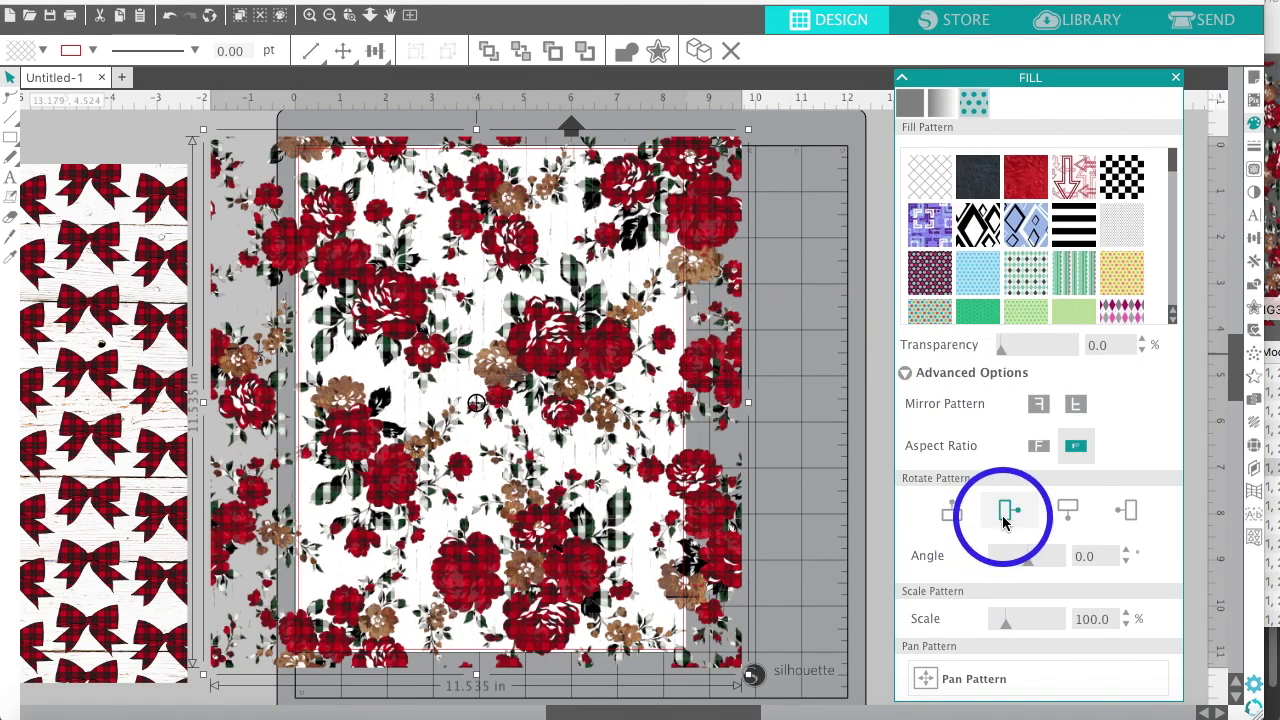
pyautogui.click(1006, 514)
pyautogui.click(1066, 512)
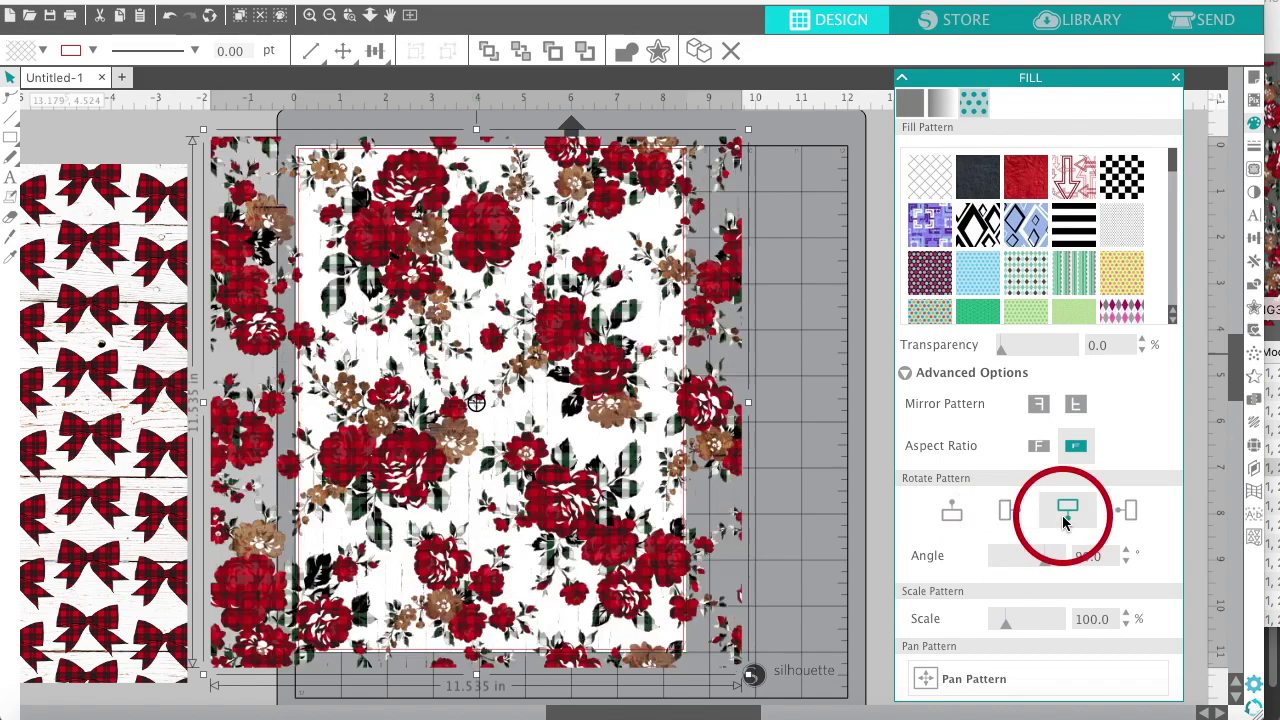
pyautogui.click(1129, 512)
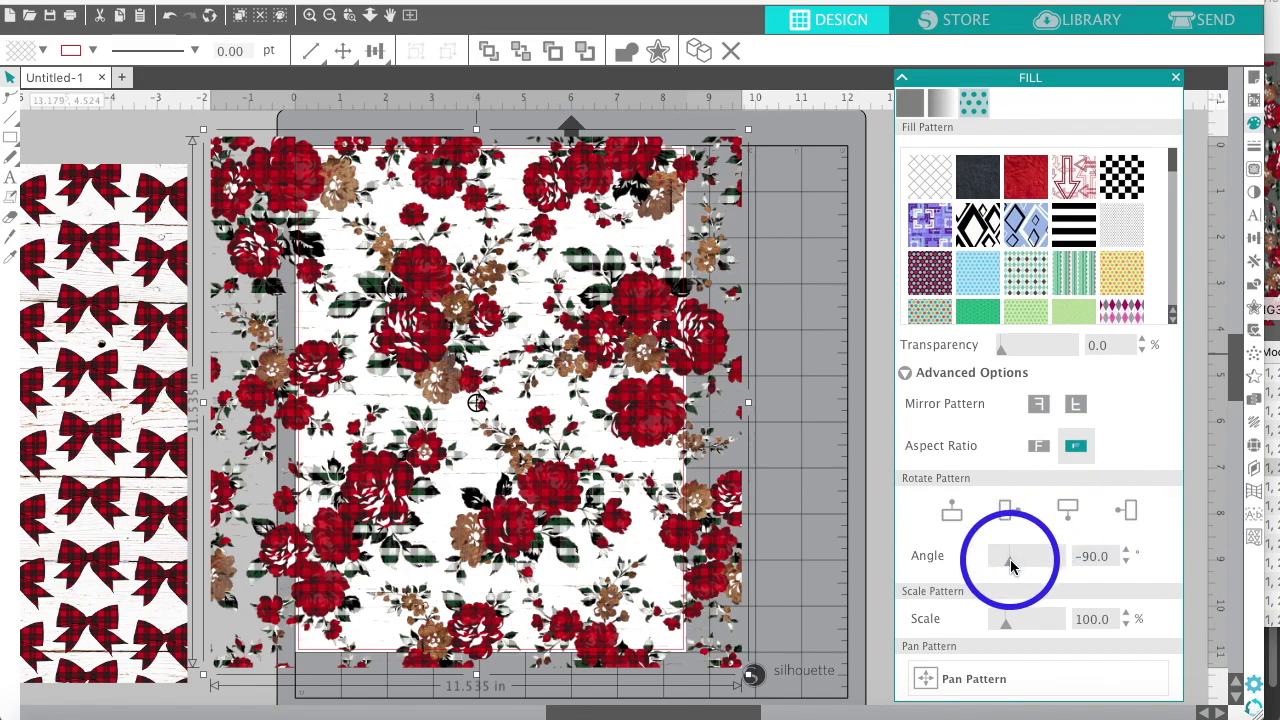
pyautogui.click(951, 511)
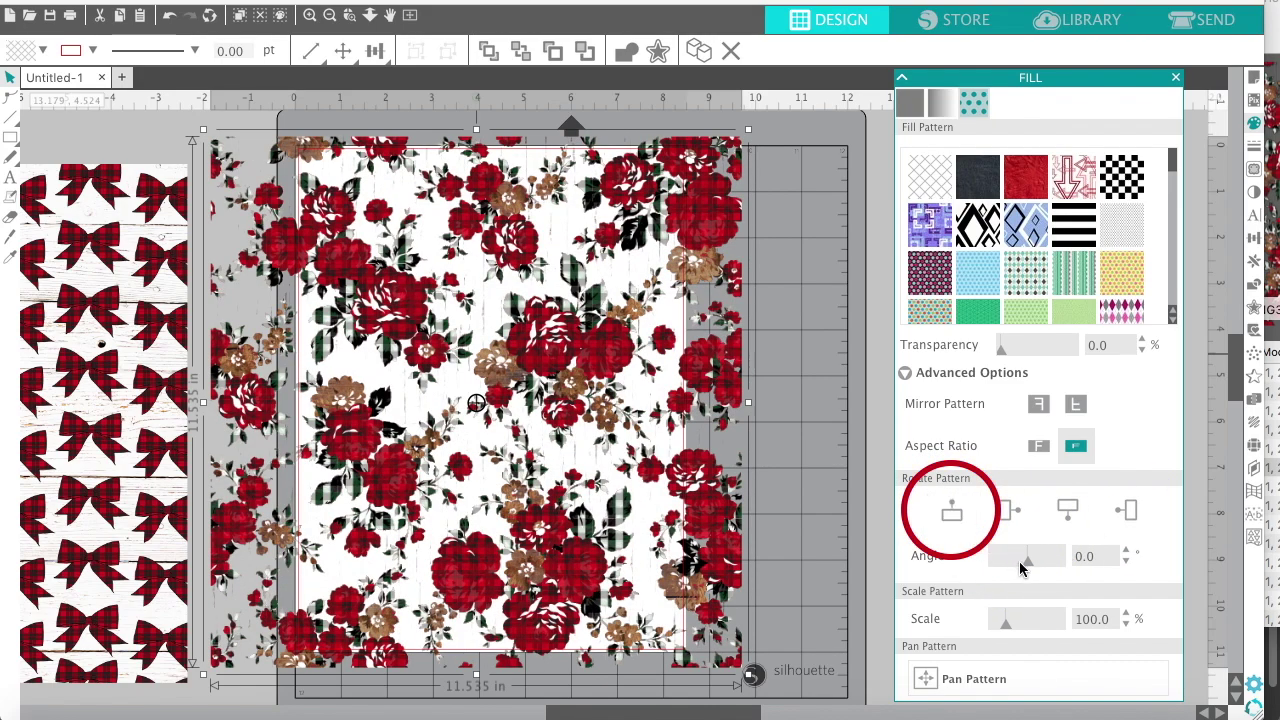
# Set the floral pattern's angle to -80° and try its scale at 55%, returning the scale to 100%.
pyautogui.click(1029, 566)
pyautogui.moveTo(1020, 566); pyautogui.dragTo(1012, 566)
pyautogui.moveTo(1008, 624); pyautogui.dragTo(1001, 630)
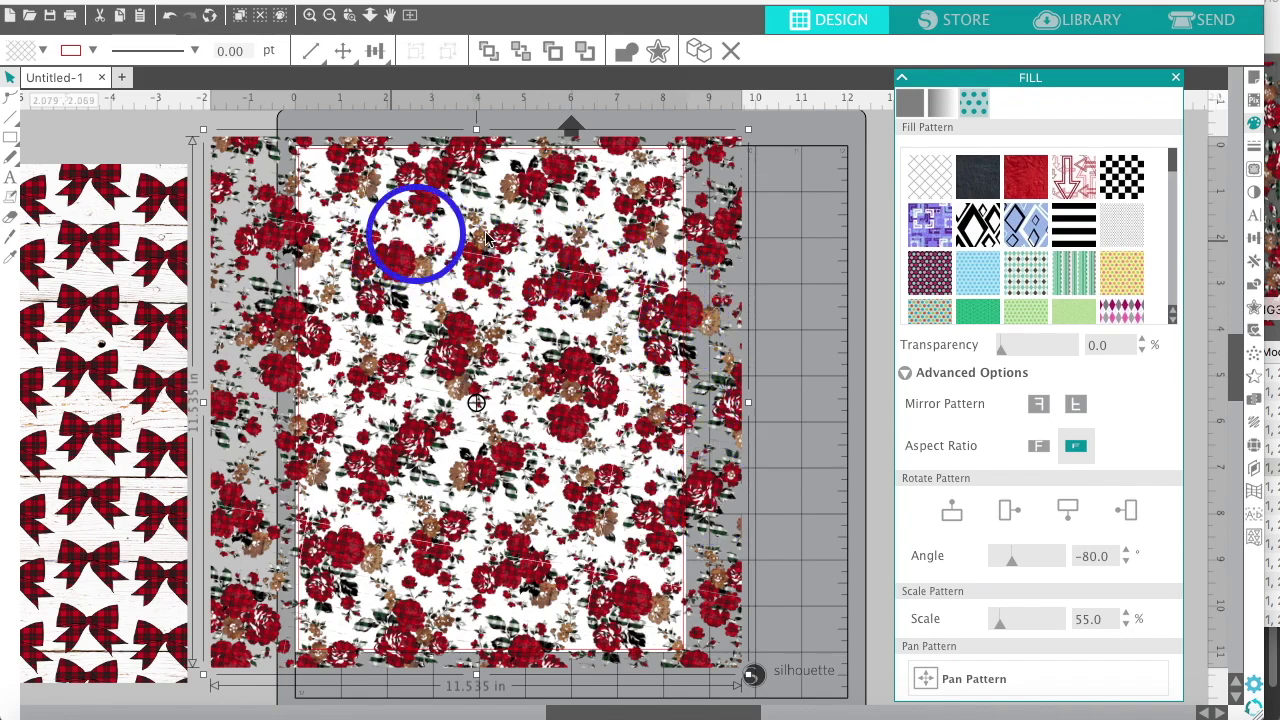
pyautogui.doubleClick(1086, 618)
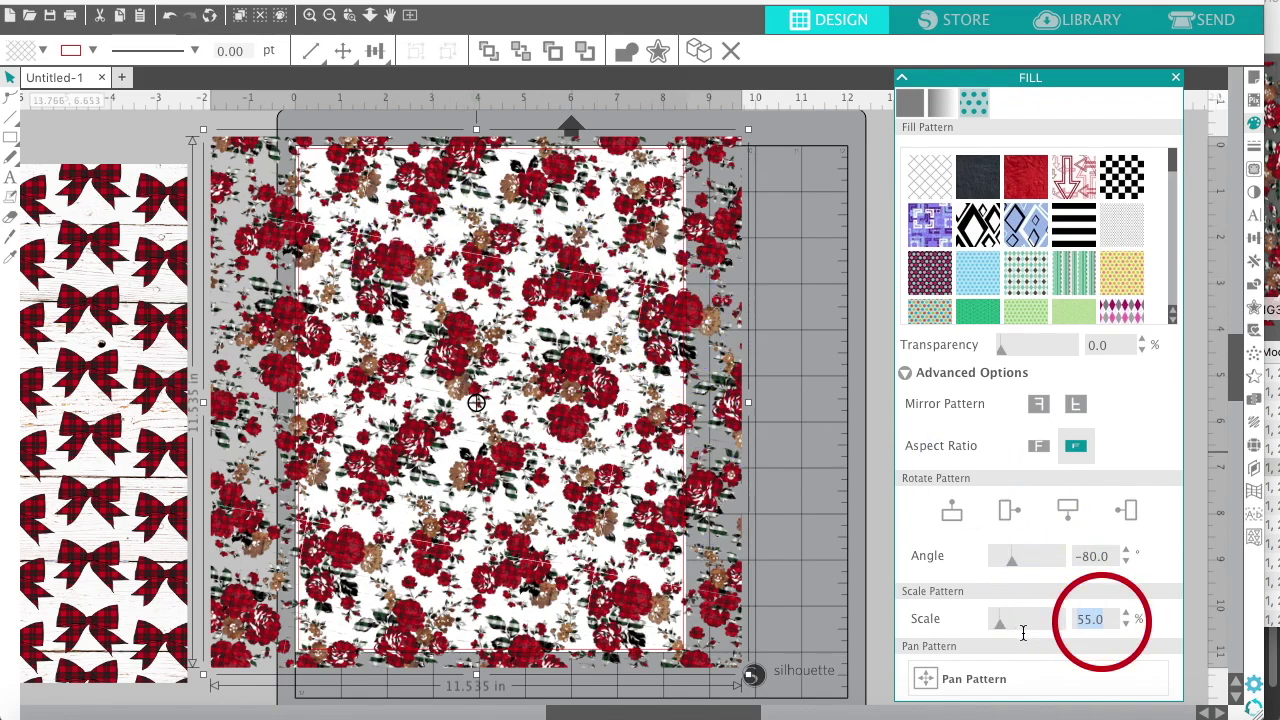
pyautogui.write('100')
pyautogui.press('Return')
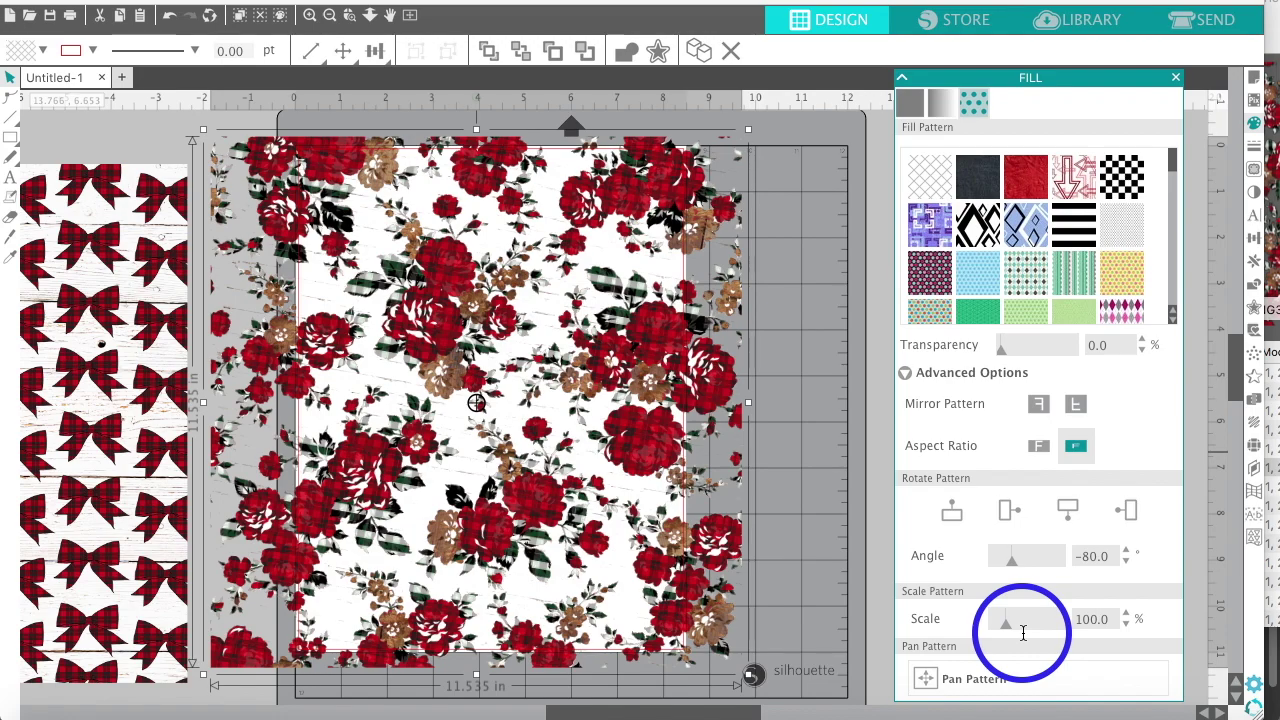
# Reduce the floral pattern's scale to 90% and pan the pattern up and to the right within its image.
pyautogui.moveTo(1009, 625); pyautogui.dragTo(1005, 625)
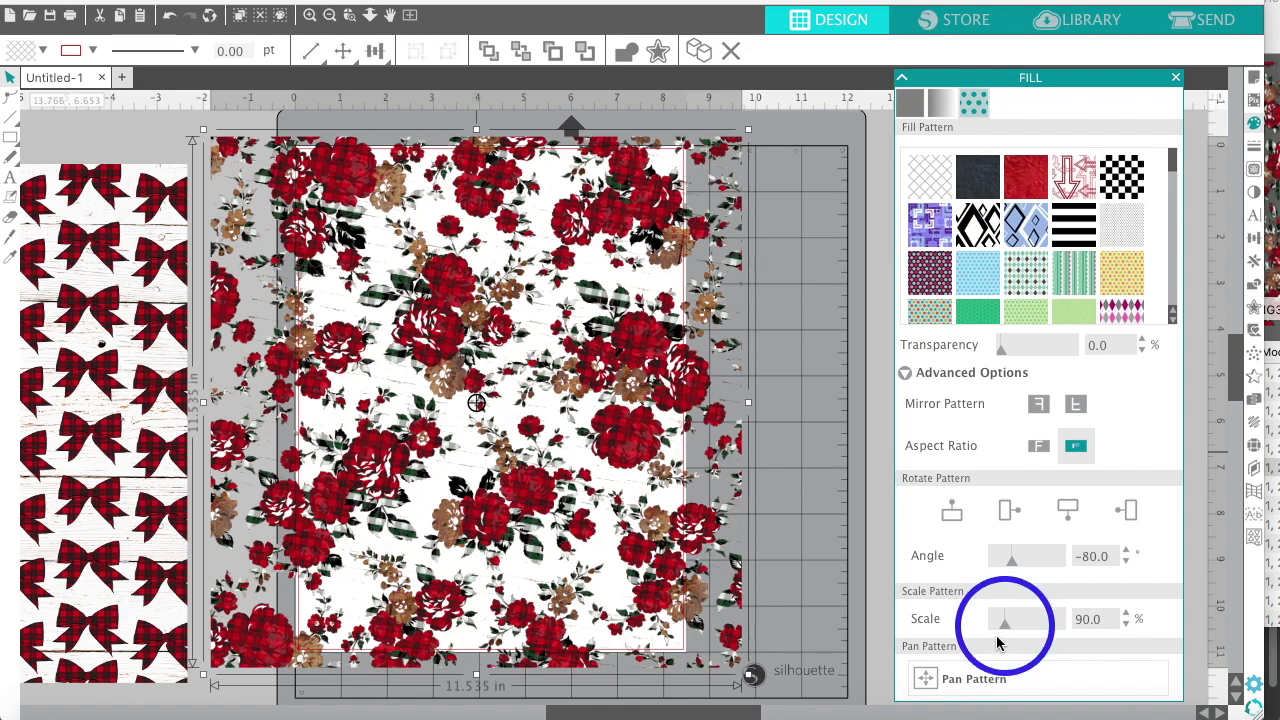
pyautogui.click(927, 681)
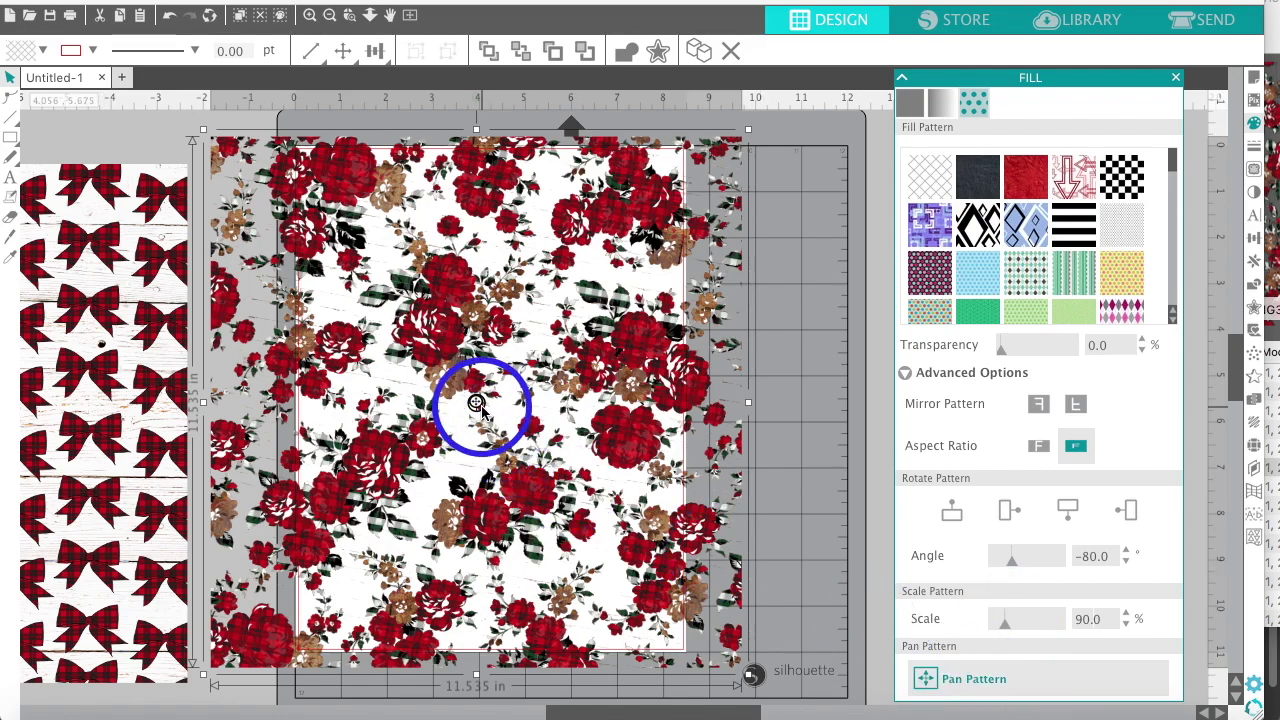
pyautogui.moveTo(477, 402); pyautogui.dragTo(597, 343)
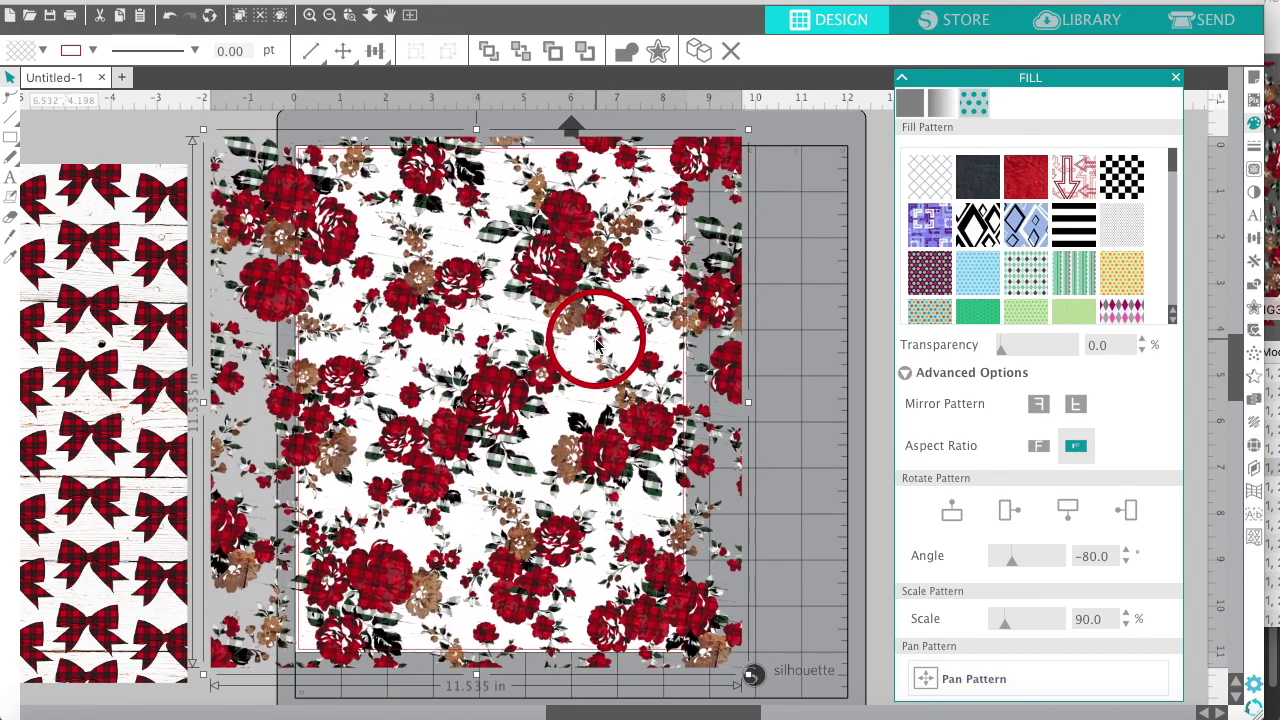